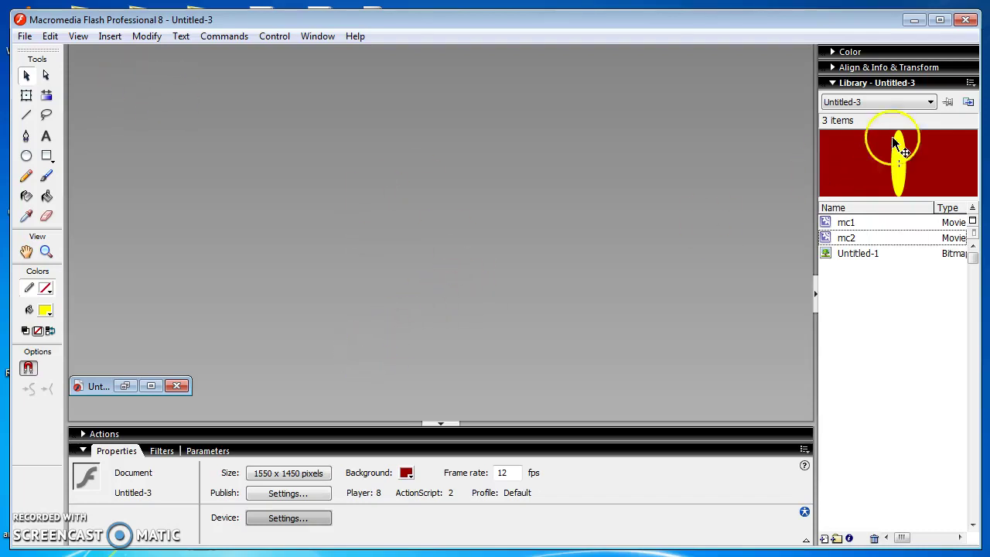
Minimize and restore the Flash window, then pick the Selection tool
click(918, 20)
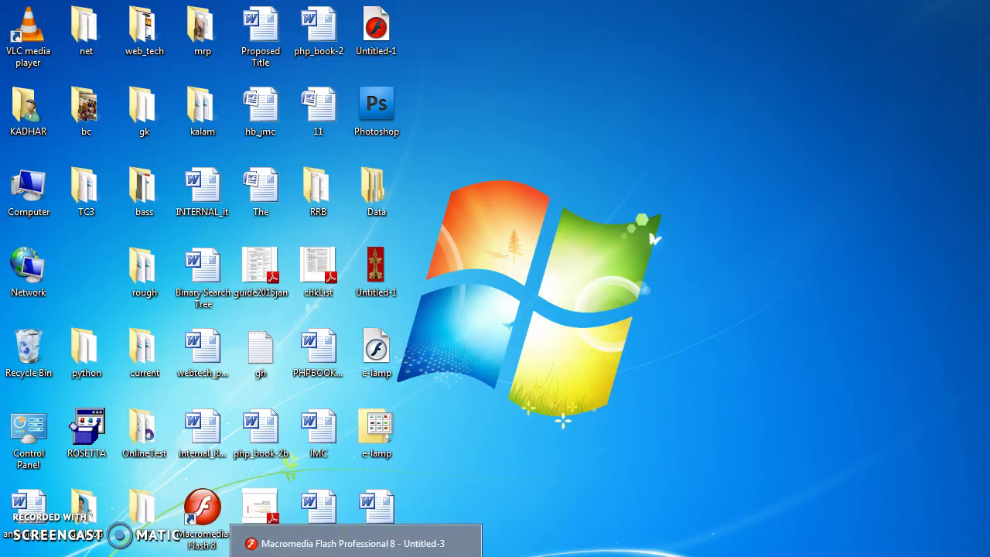
click(332, 537)
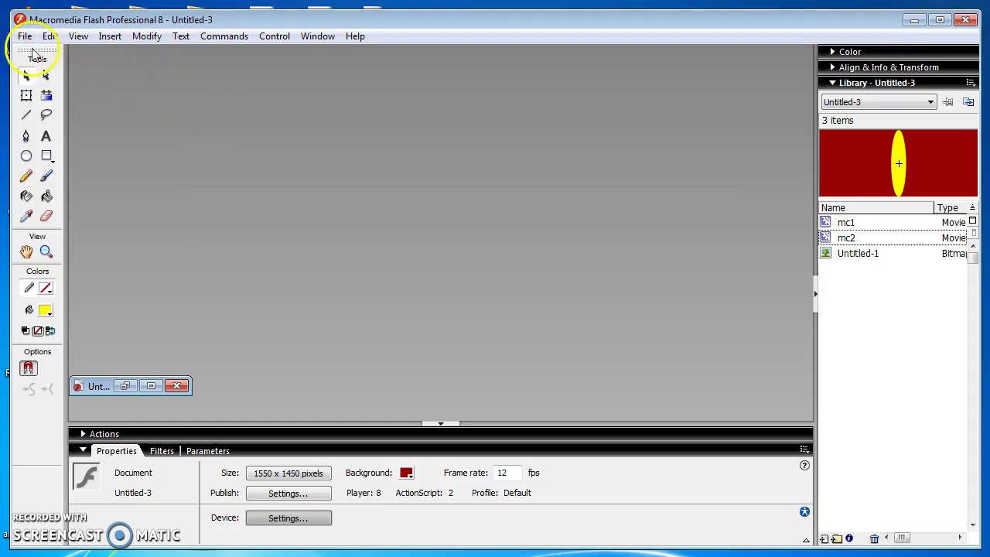
click(25, 74)
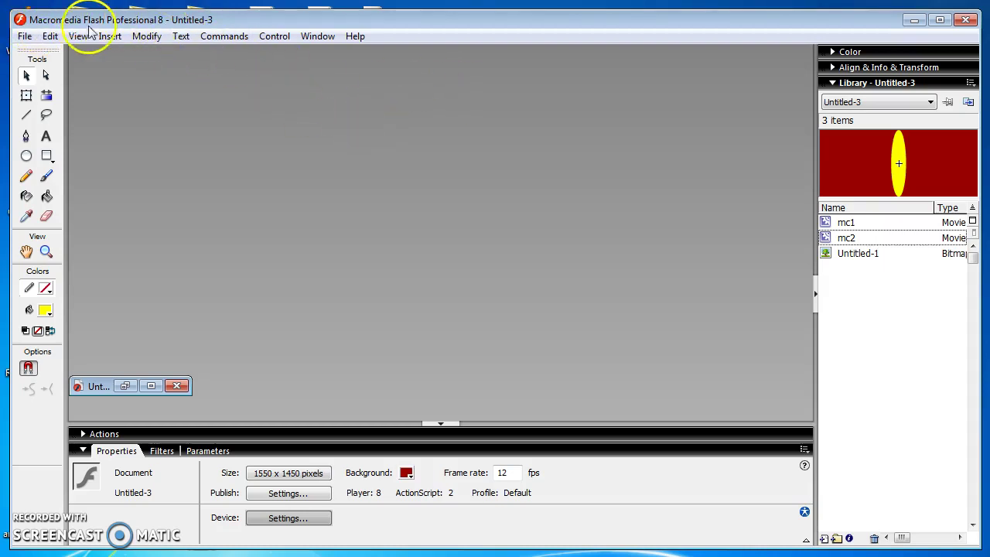
Create a new Flash Document, Untitled-4, and maximize its window
click(24, 35)
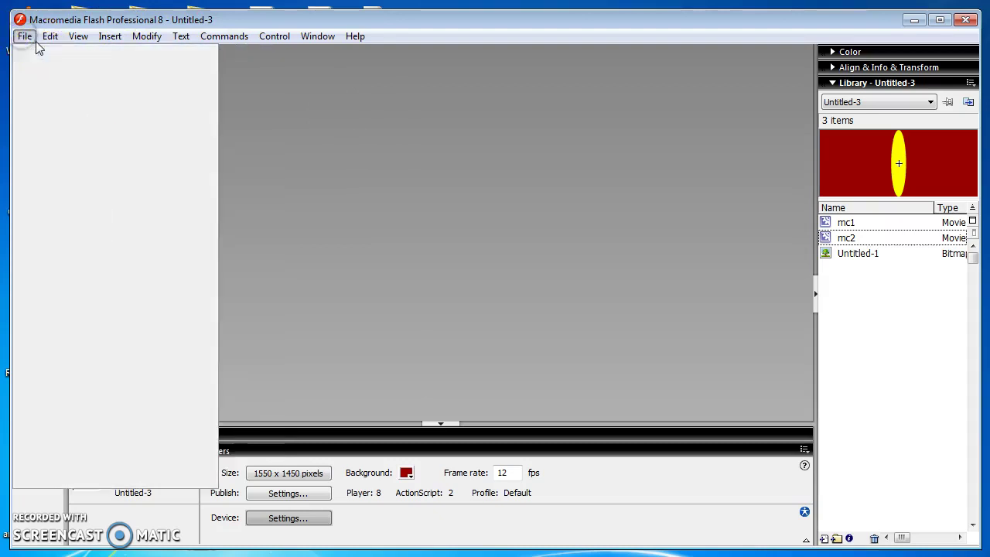
click(54, 54)
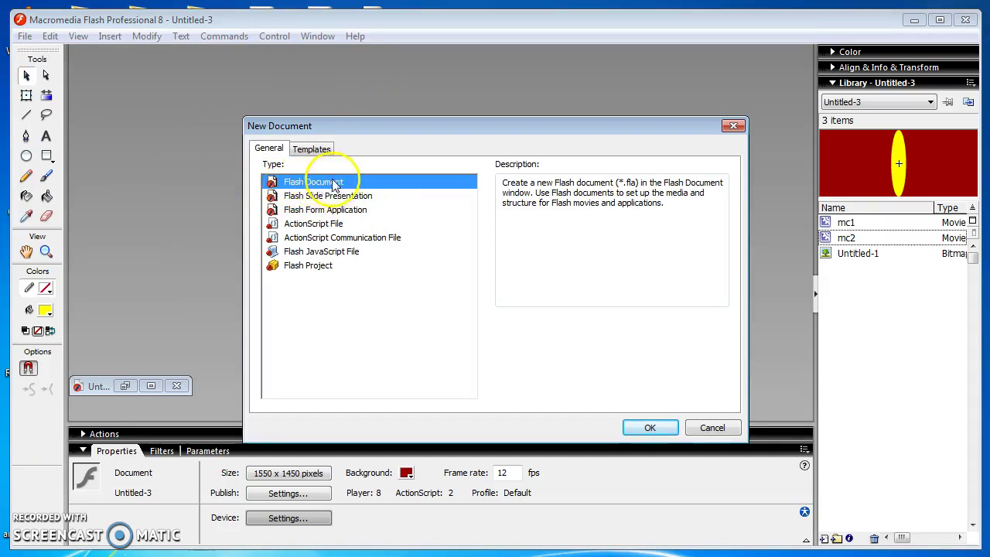
click(649, 428)
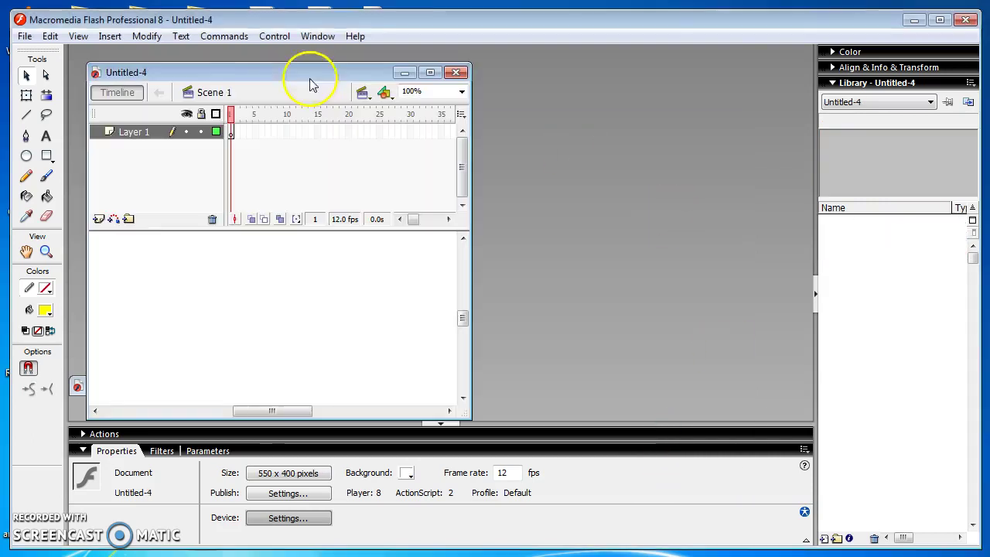
click(430, 73)
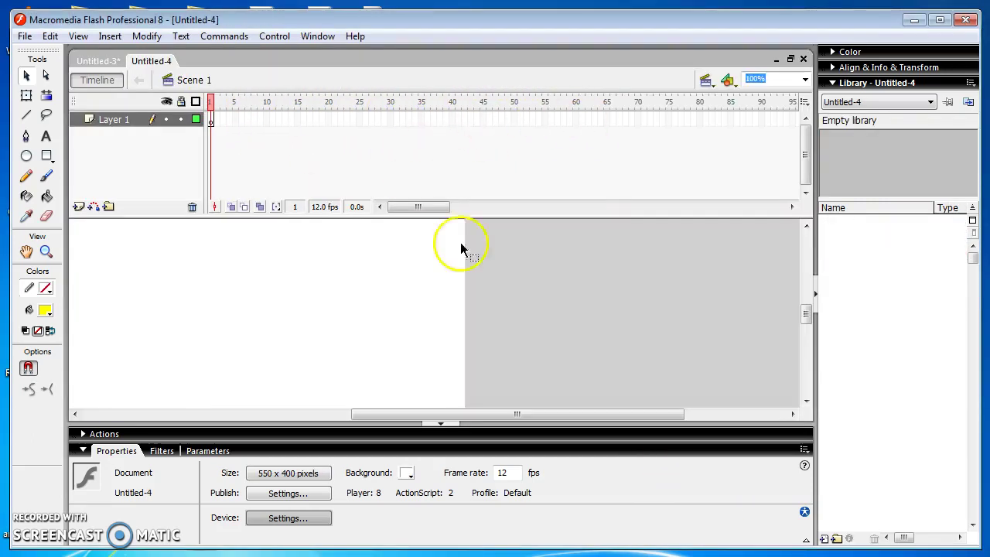
In Document Properties, change the stage size to 1550 px wide by 1450 px high
click(283, 477)
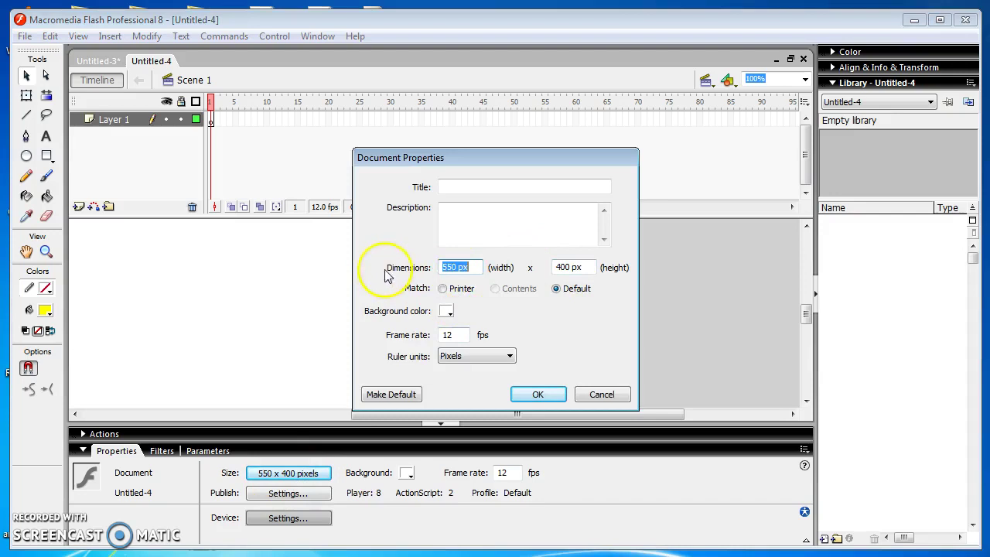
click(443, 267)
double_click(564, 266)
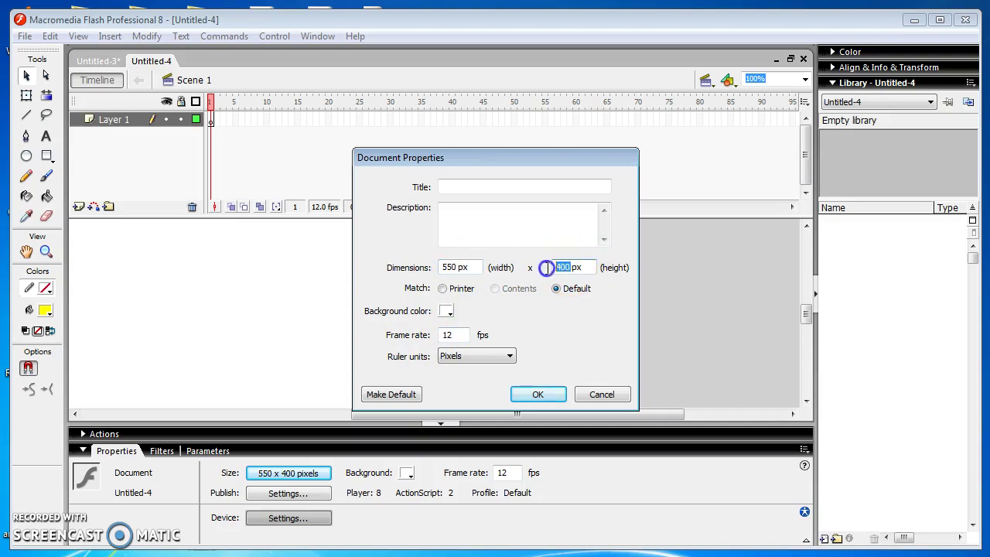
drag(556, 267, 581, 267)
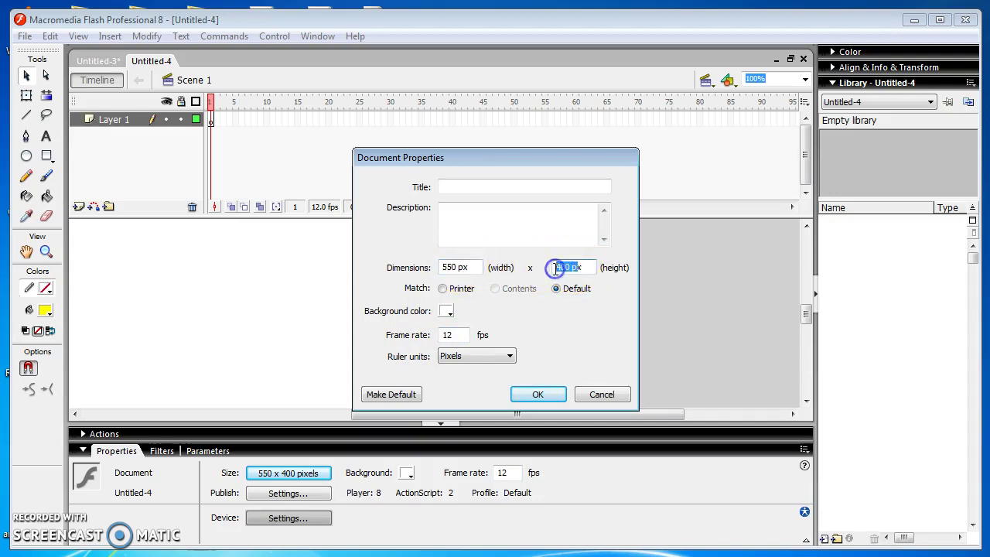
click(436, 267)
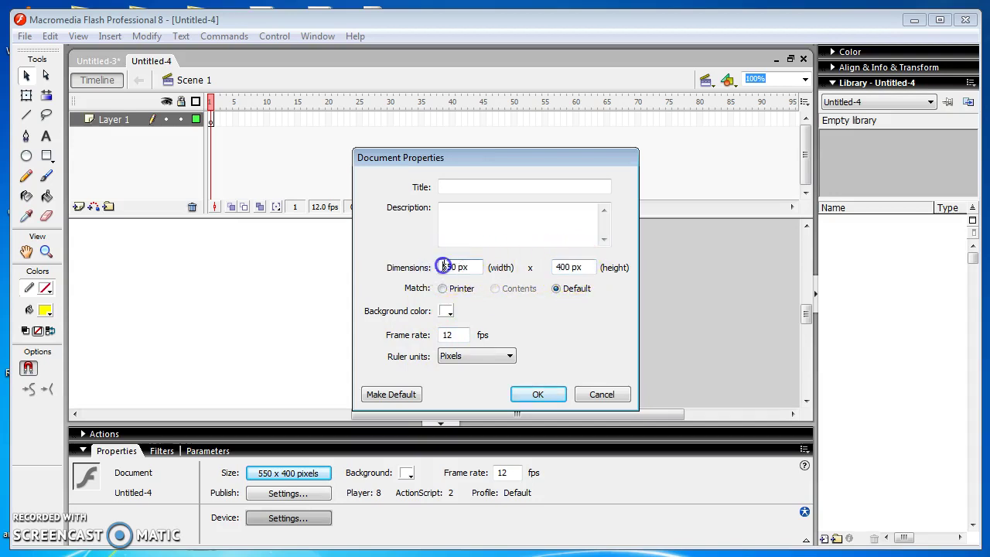
click(563, 267)
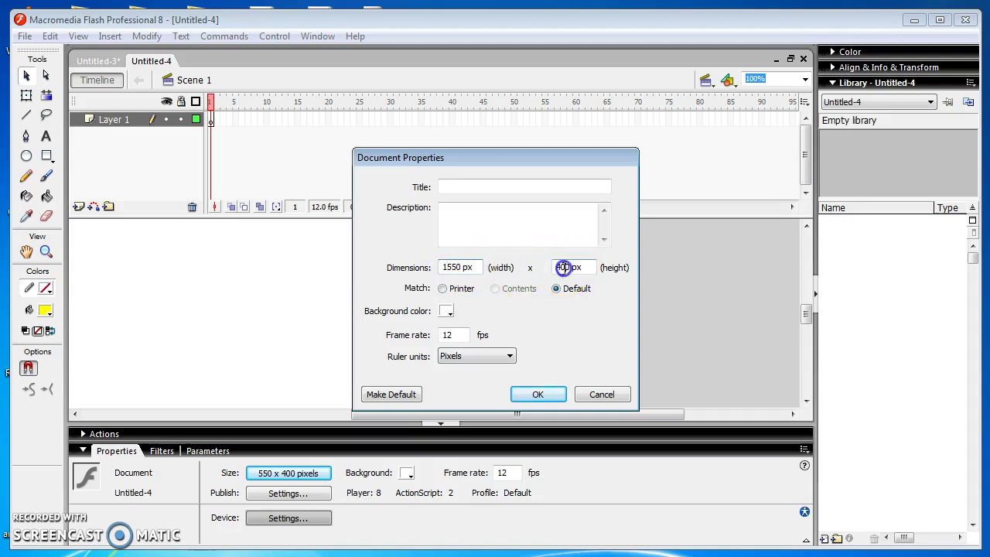
key(BackSpace)
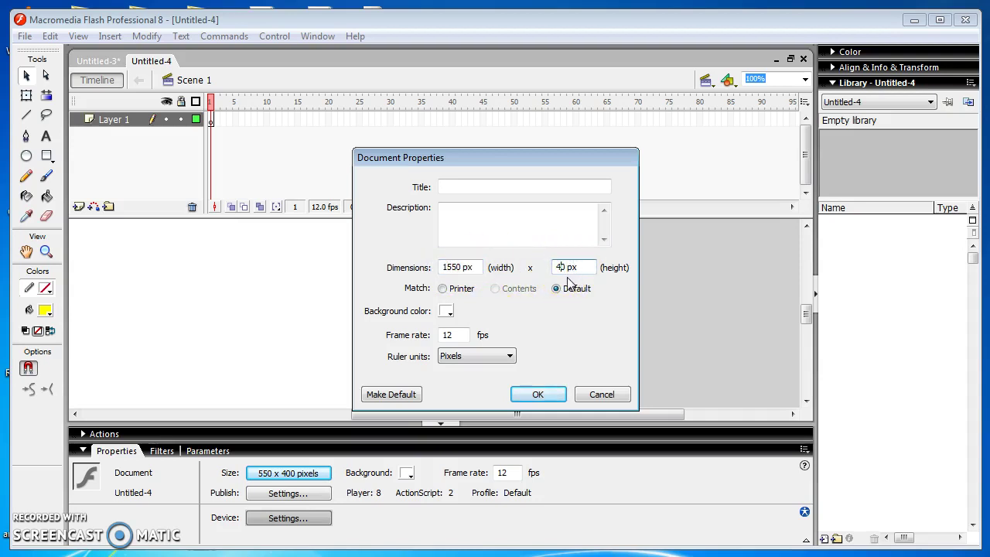
text(5)
click(556, 267)
text(1)
Choose the #990000 dark red background and apply the document settings
click(447, 310)
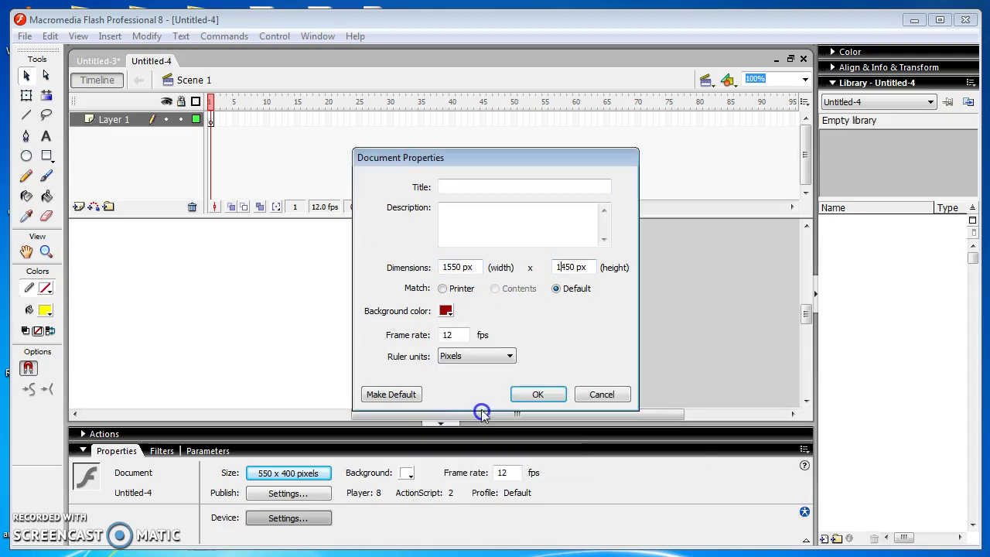
click(480, 408)
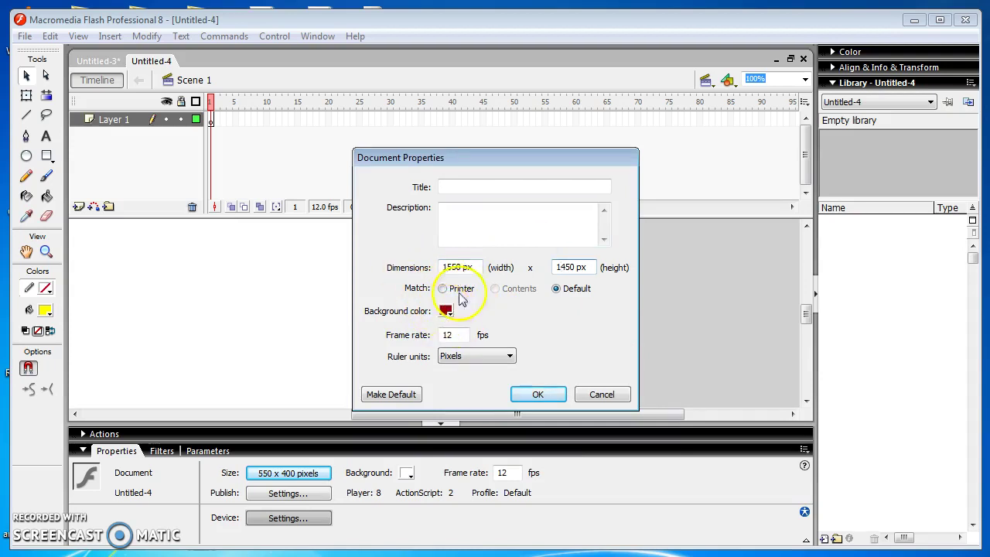
double_click(461, 332)
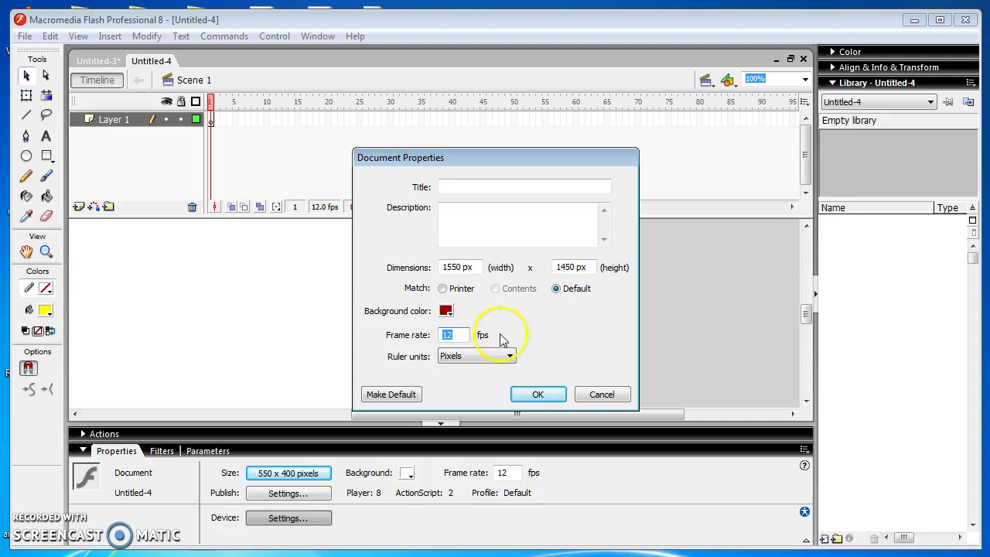
click(538, 395)
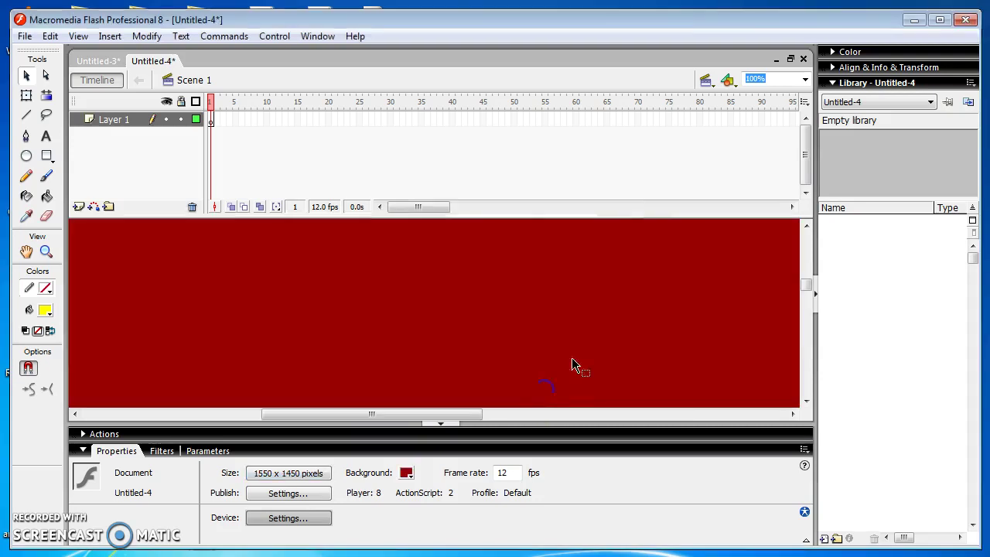
click(443, 423)
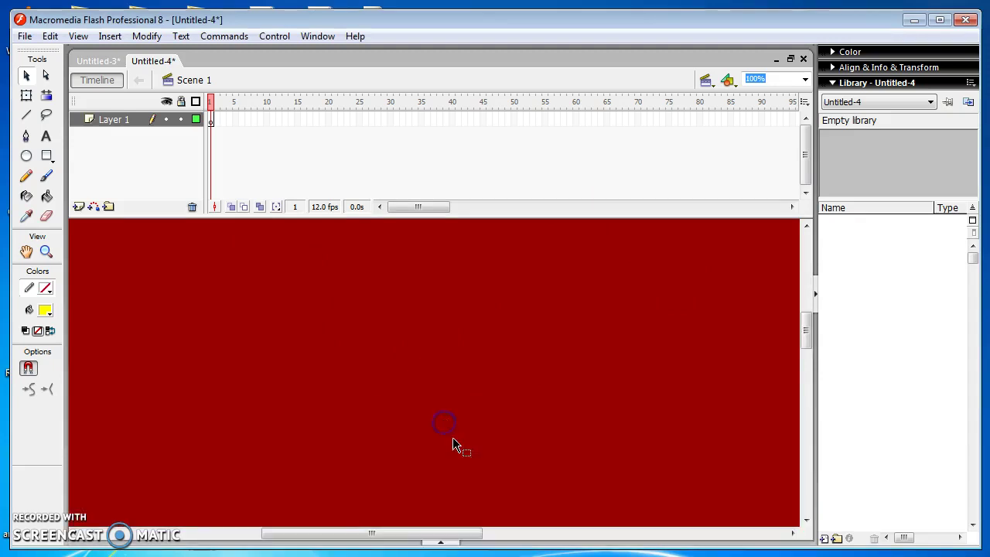
click(440, 541)
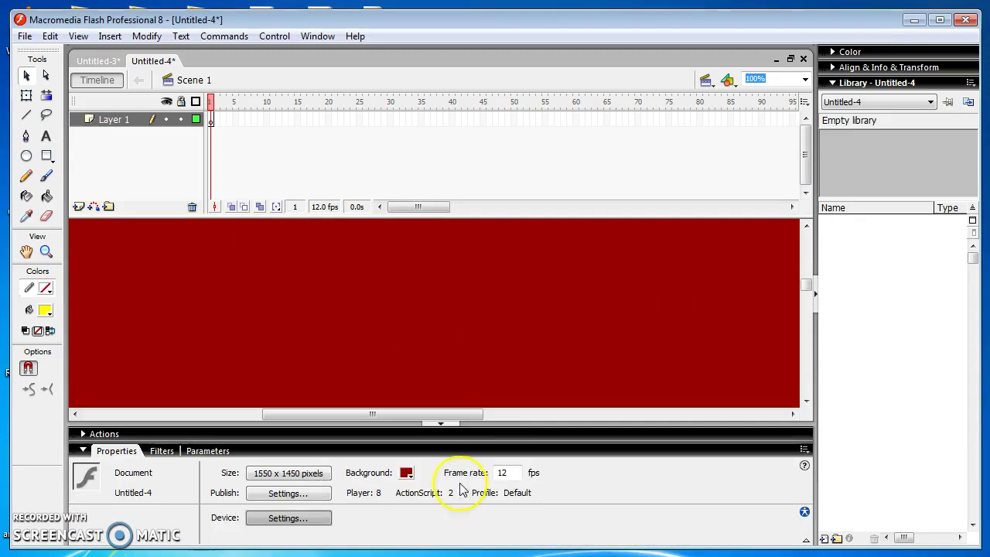
click(441, 424)
click(319, 37)
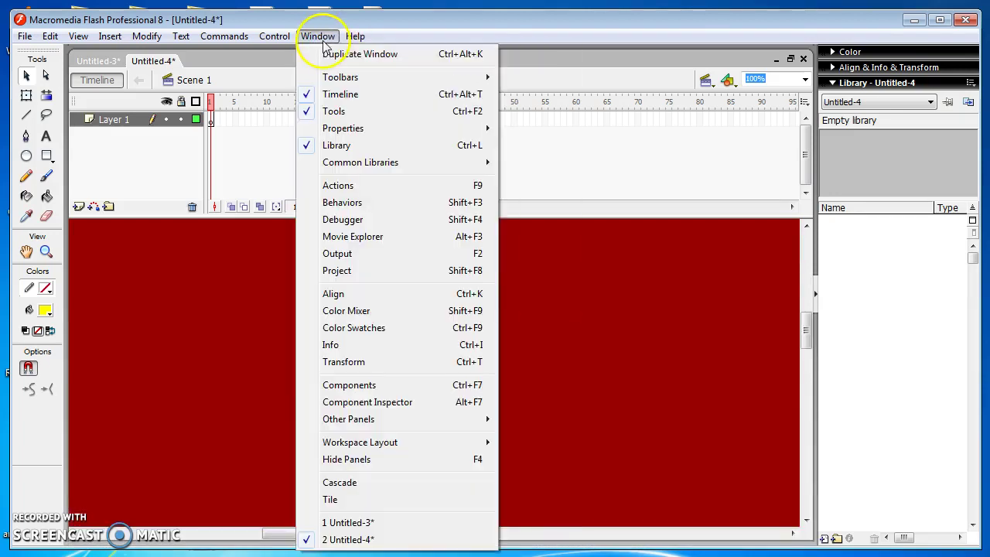
mouse_move(371, 128)
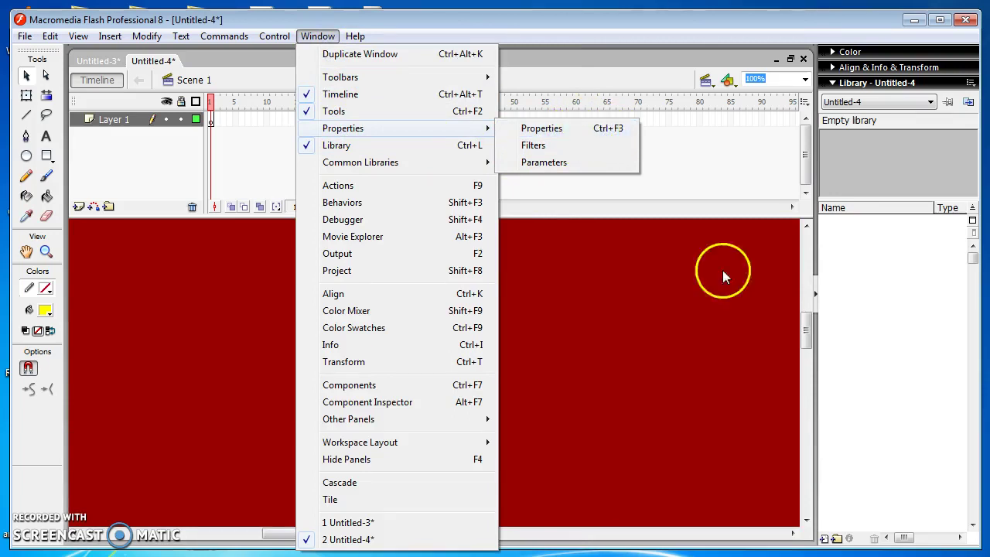
click(663, 392)
drag(431, 536, 511, 524)
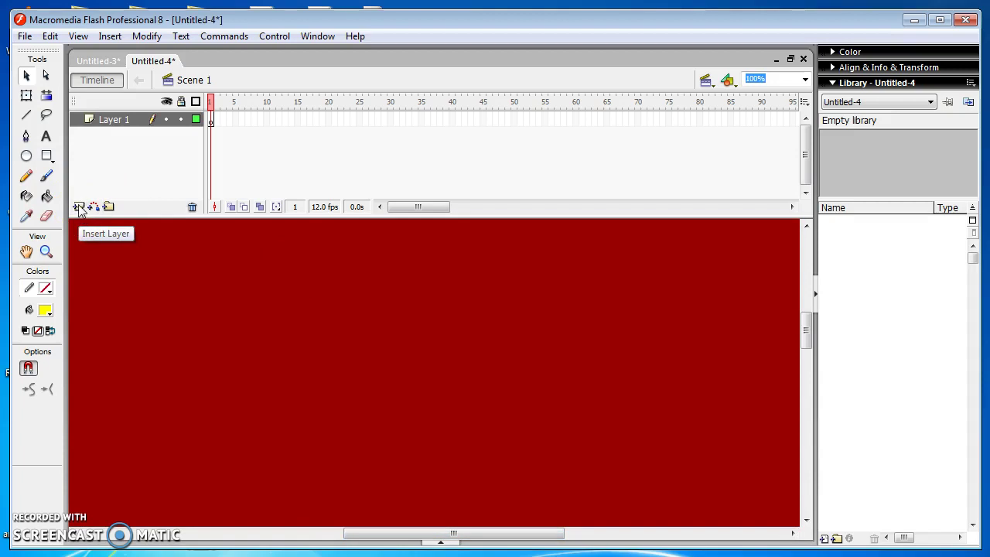
click(116, 120)
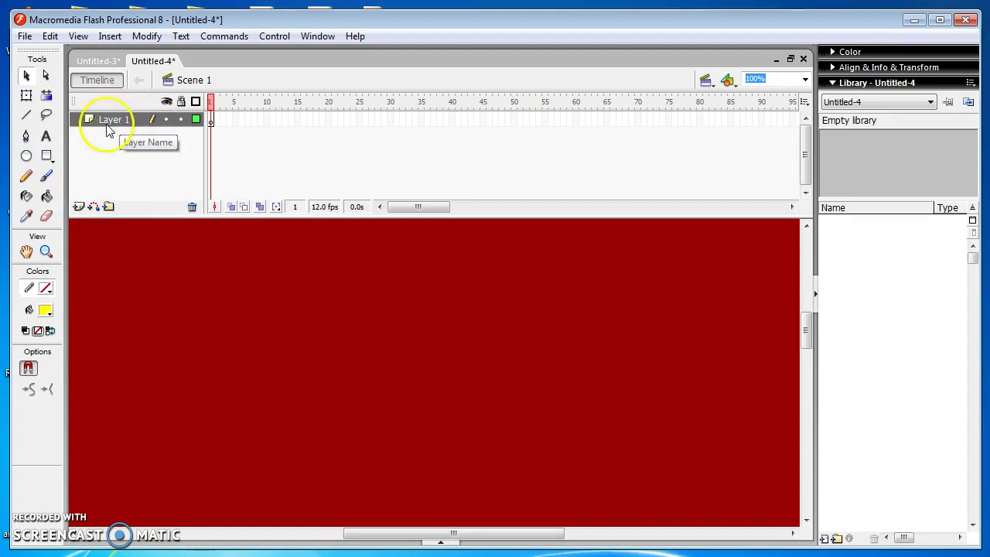
click(131, 119)
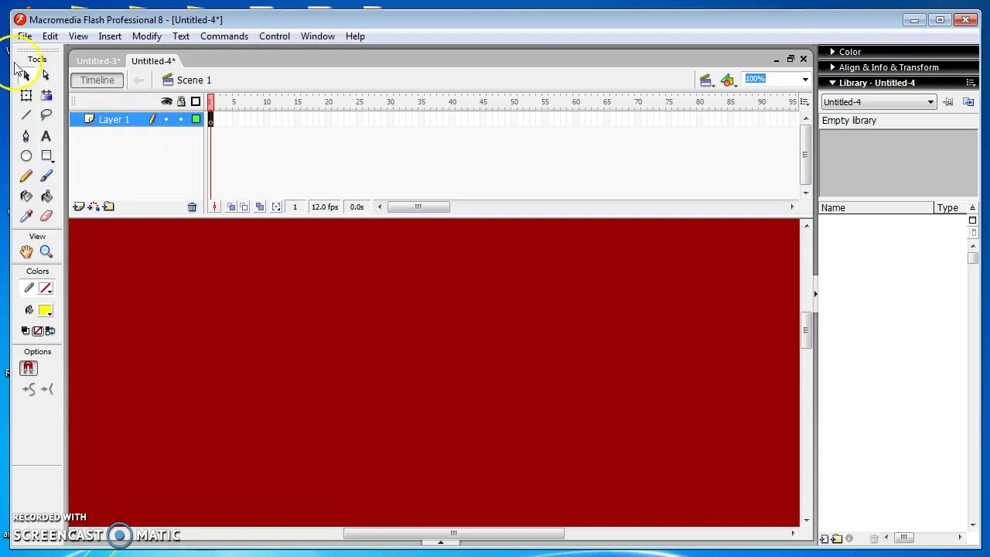
click(24, 35)
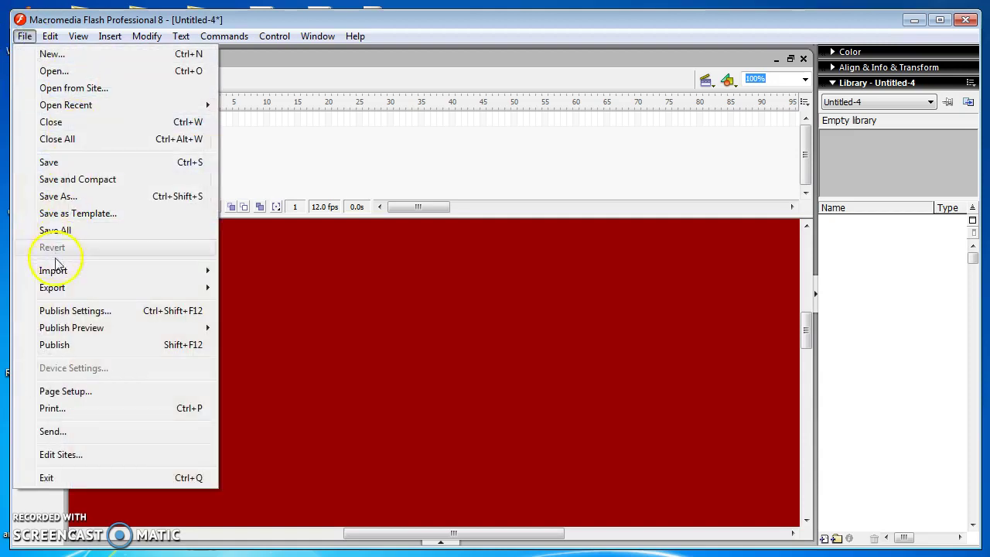
mouse_move(69, 271)
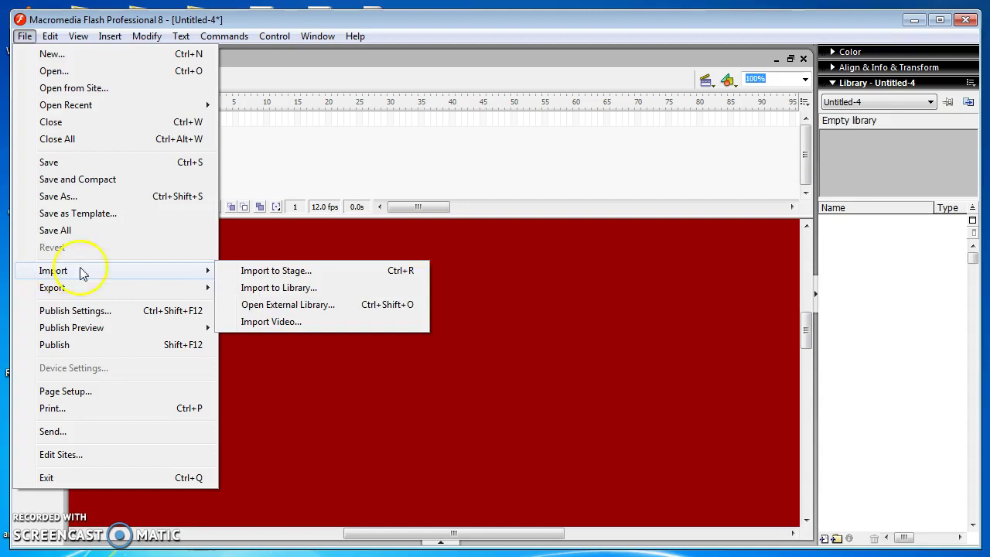
click(272, 270)
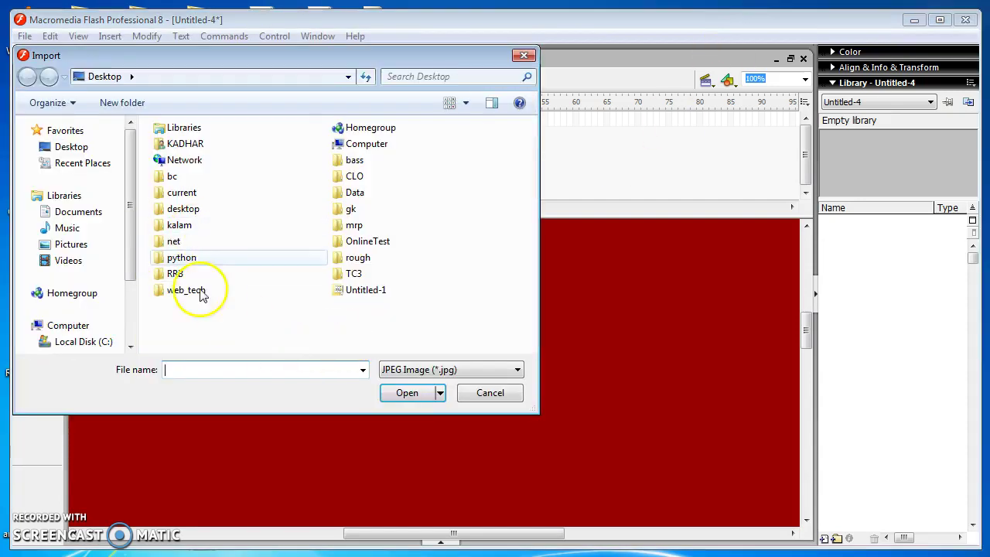
click(371, 290)
click(404, 392)
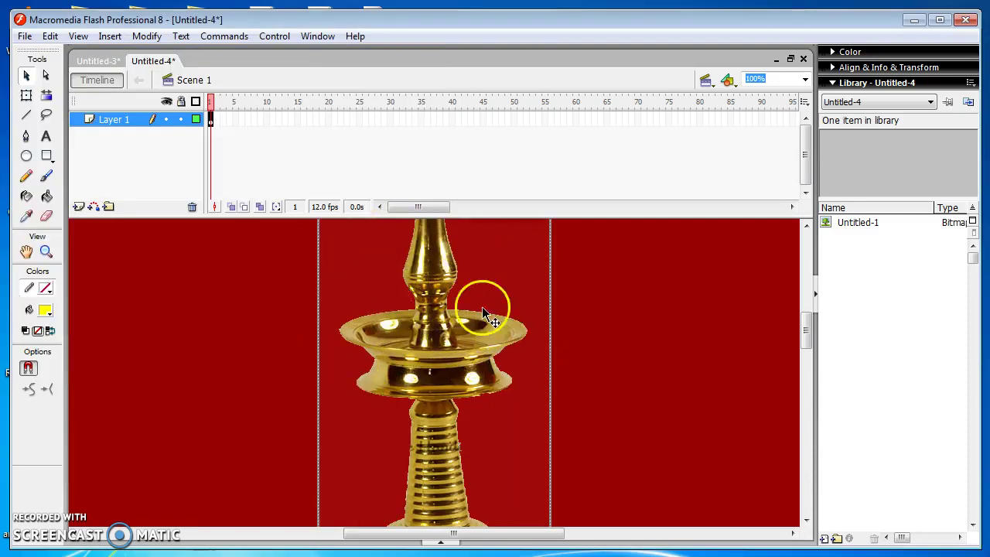
Rename the timeline's Layer 1 to Lamp
double_click(118, 119)
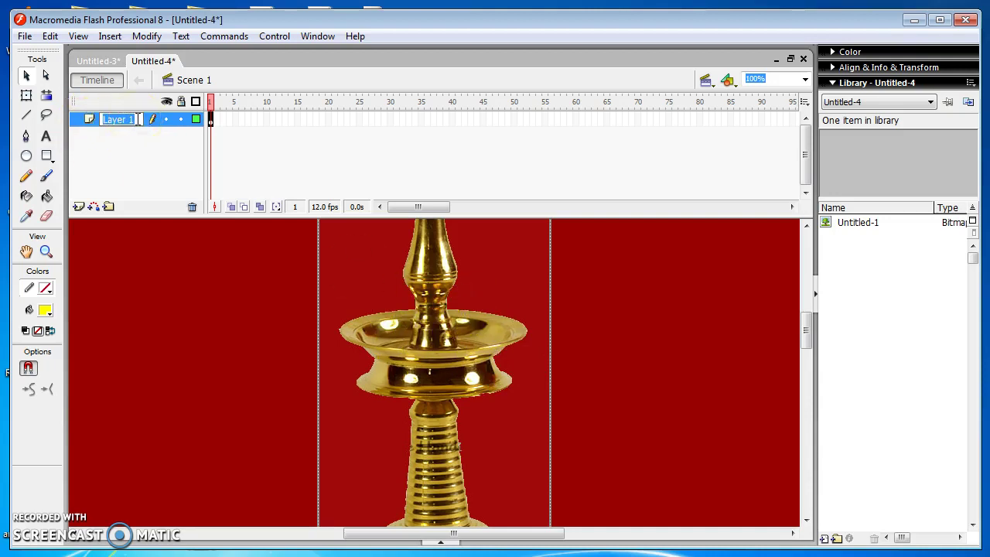
click(346, 325)
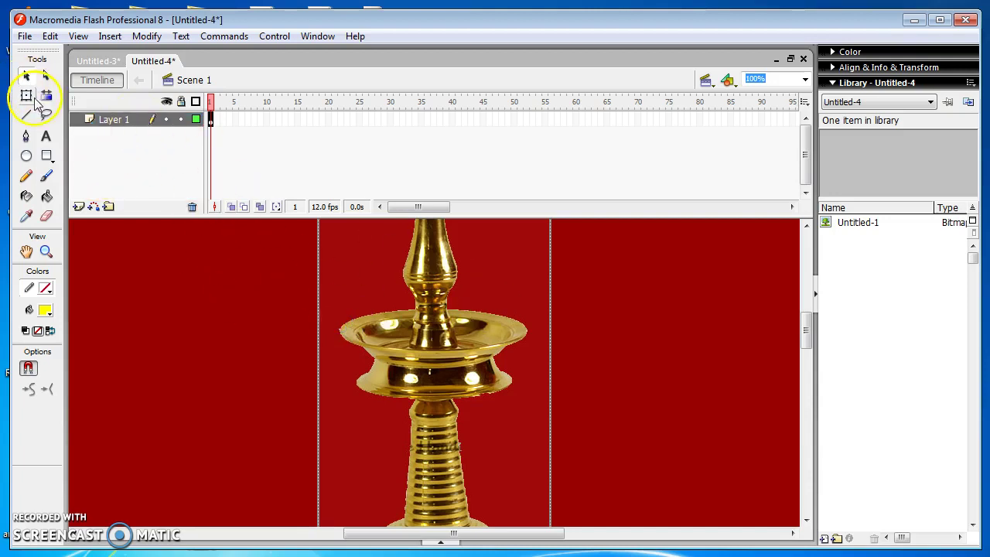
double_click(133, 121)
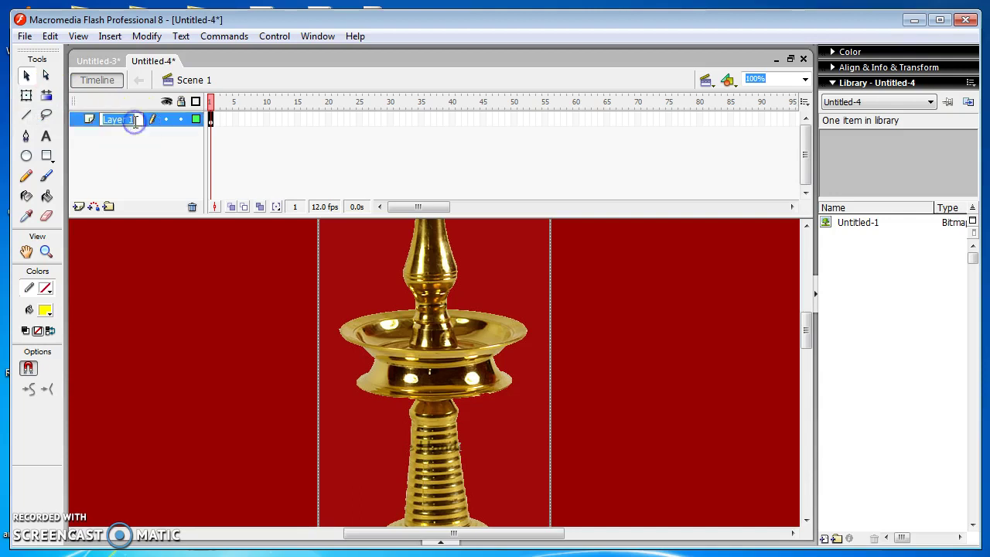
key(BackSpace)
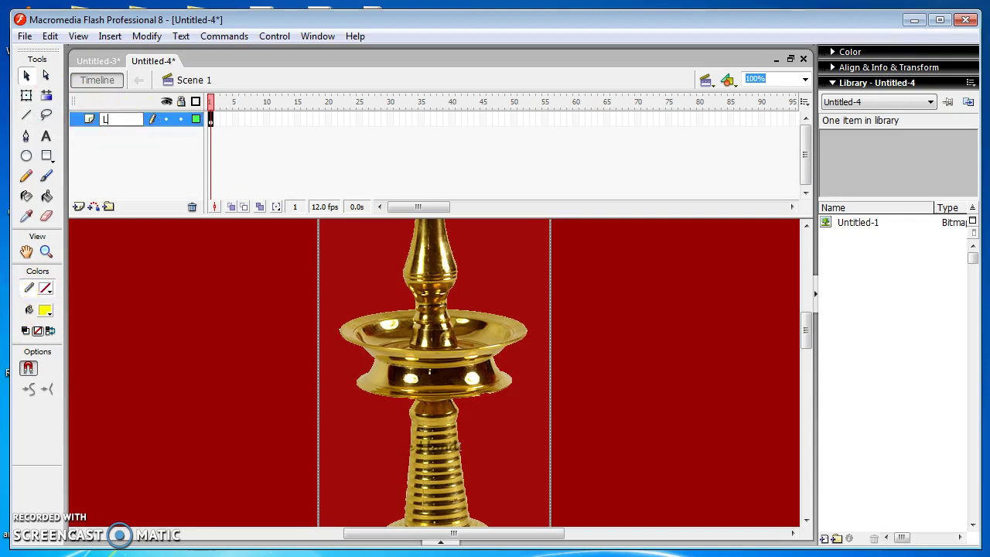
click(376, 404)
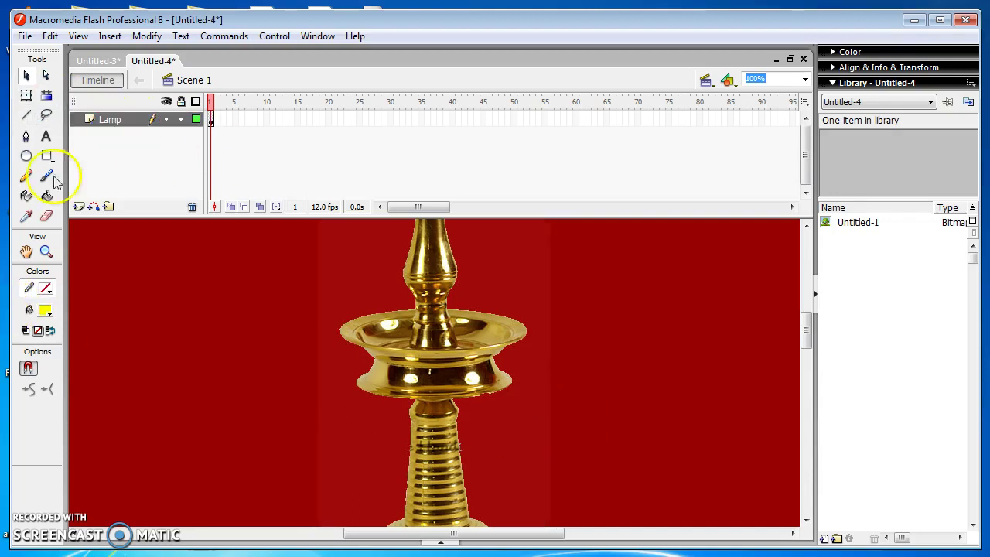
click(26, 95)
Widen the lamp image evenly with Free Transform and preview the test movie
click(373, 281)
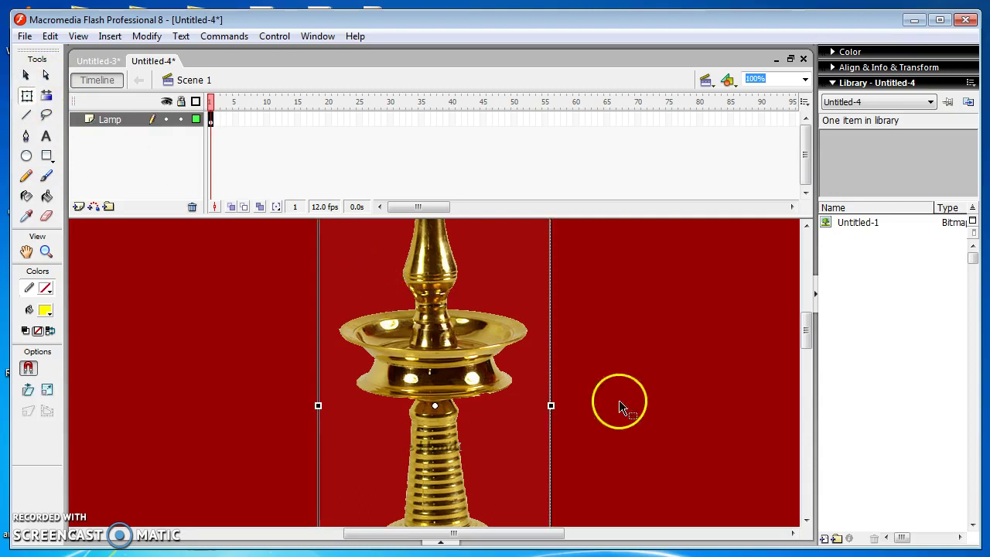
drag(553, 406, 581, 405)
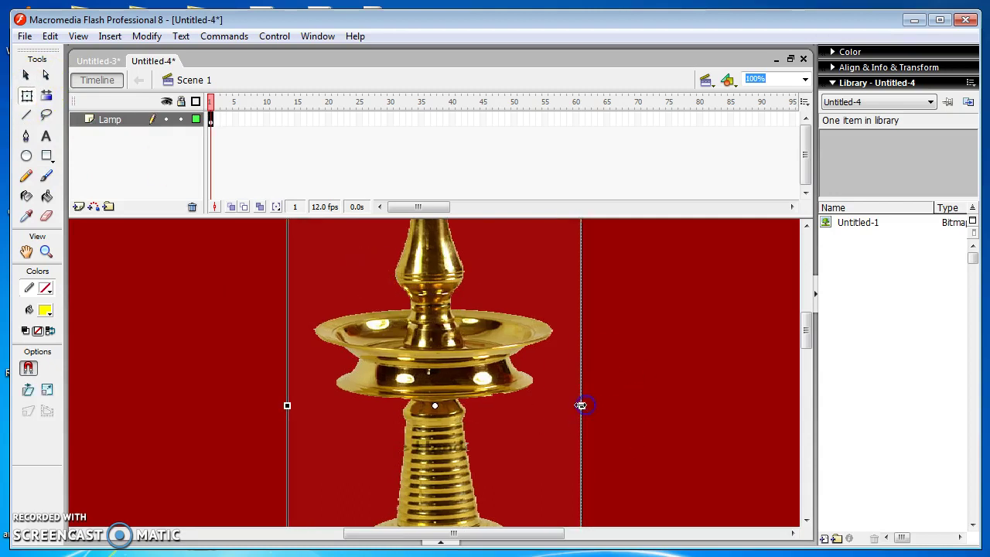
click(27, 97)
key(ctrl+Return)
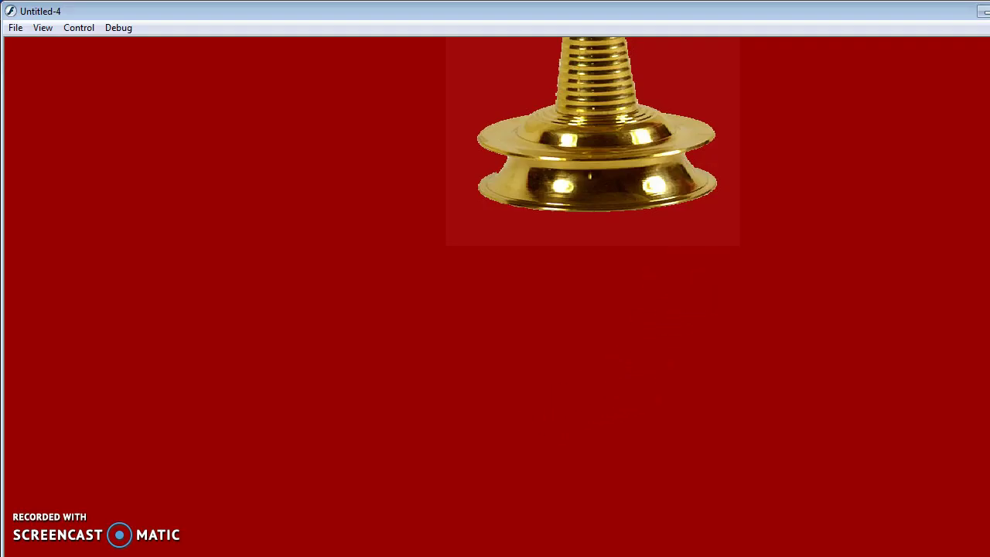
key(ctrl+w)
Move the lamp lower and to the left, test-previewing the movie after each move
drag(530, 309, 515, 456)
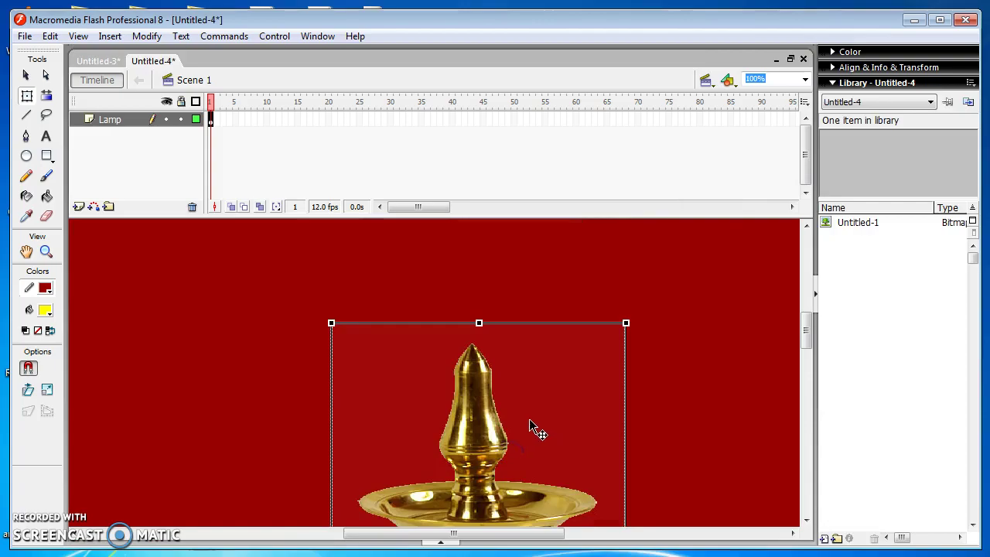
key(ctrl+Return)
click(585, 325)
key(ctrl+w)
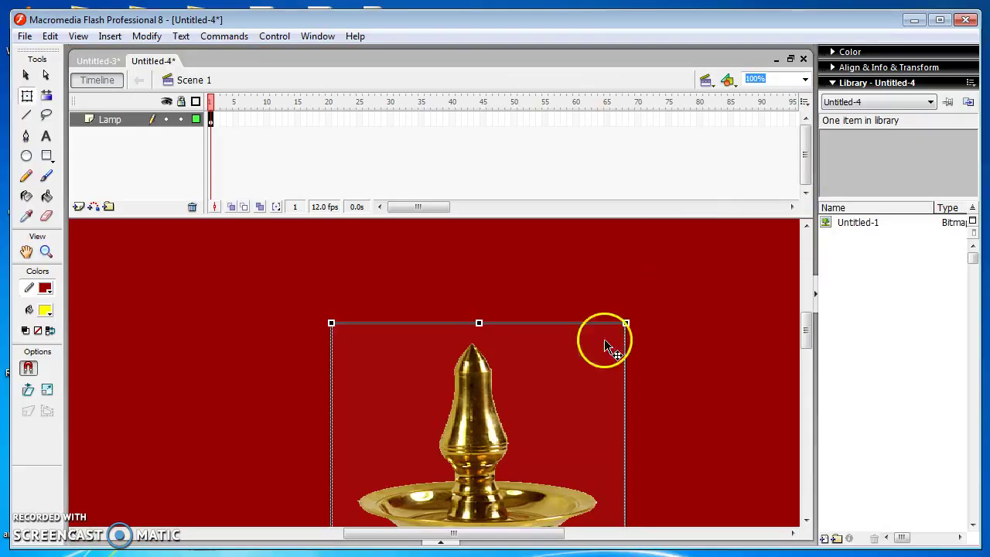
drag(541, 386, 502, 463)
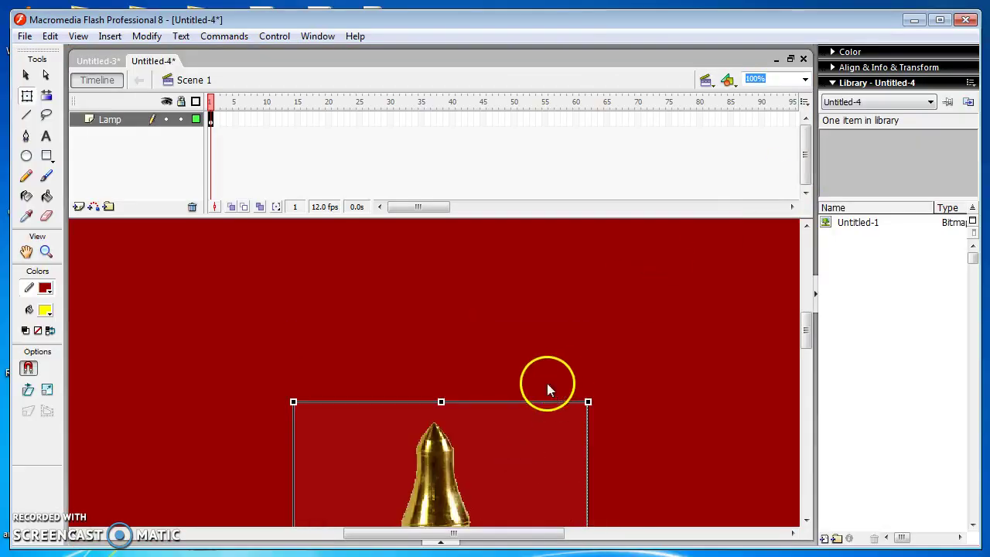
key(ctrl+Return)
key(ctrl+w)
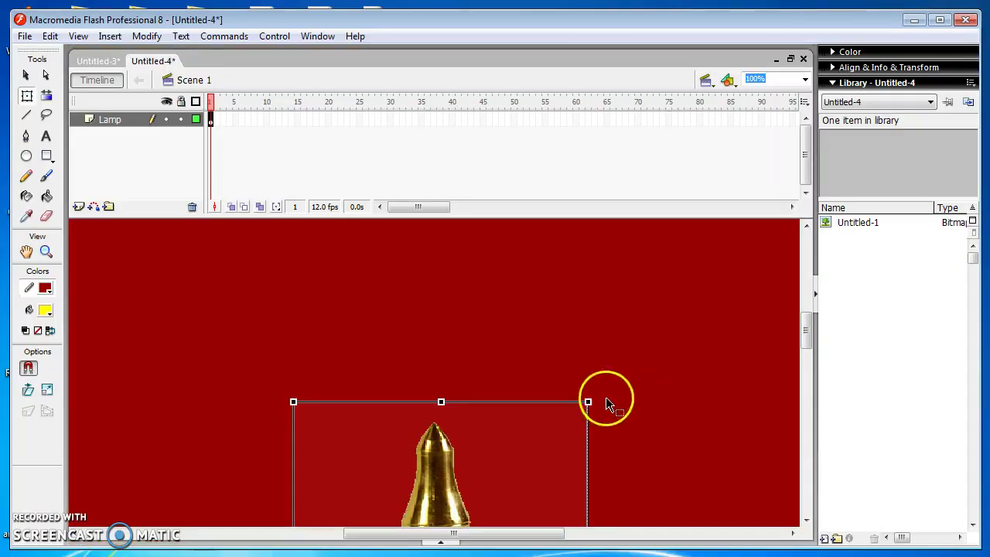
drag(541, 433, 514, 504)
key(ctrl+Return)
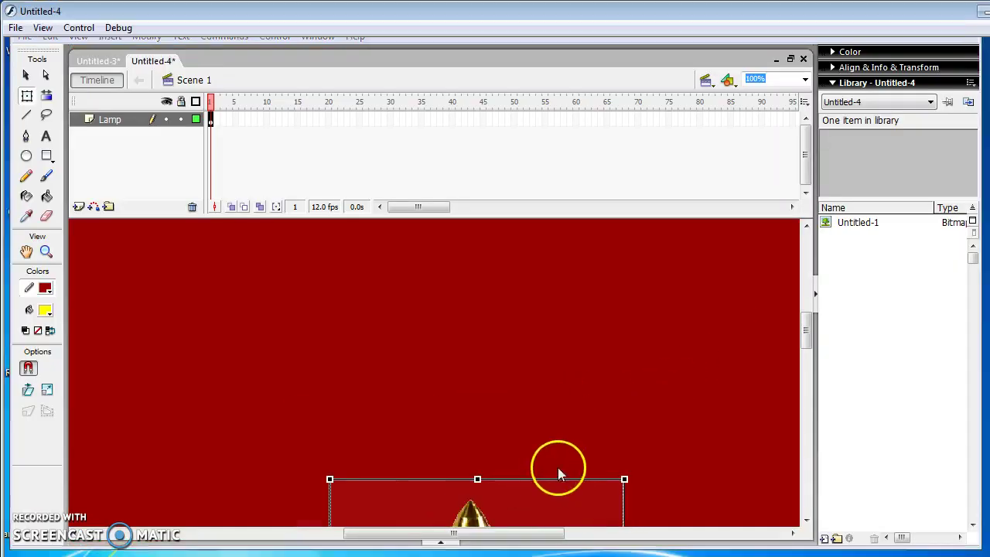
key(ctrl+w)
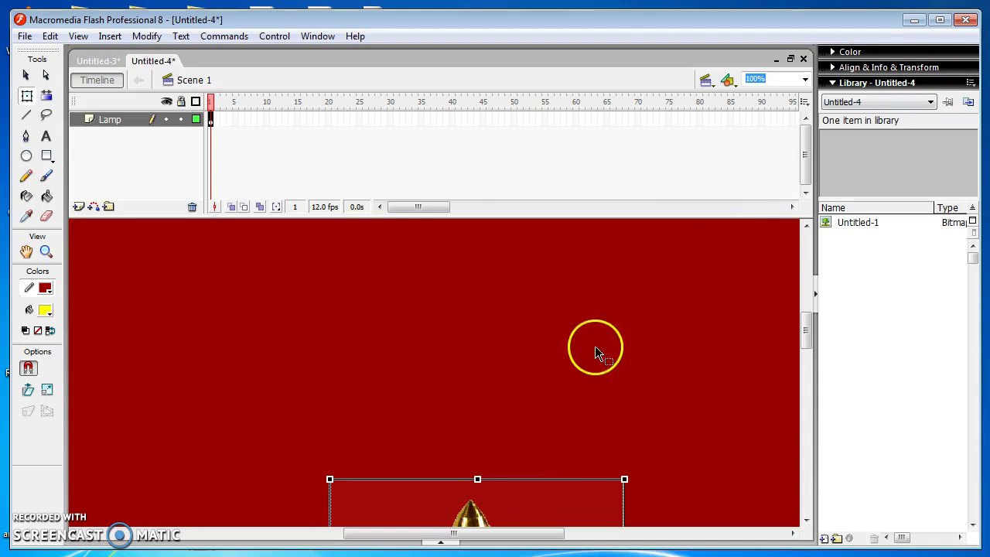
drag(519, 499, 453, 495)
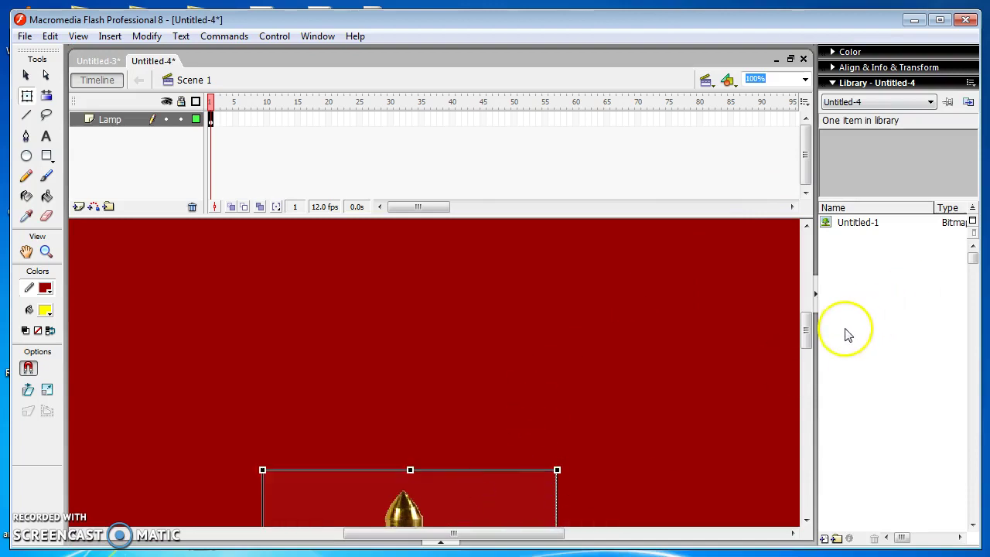
key(ctrl+Return)
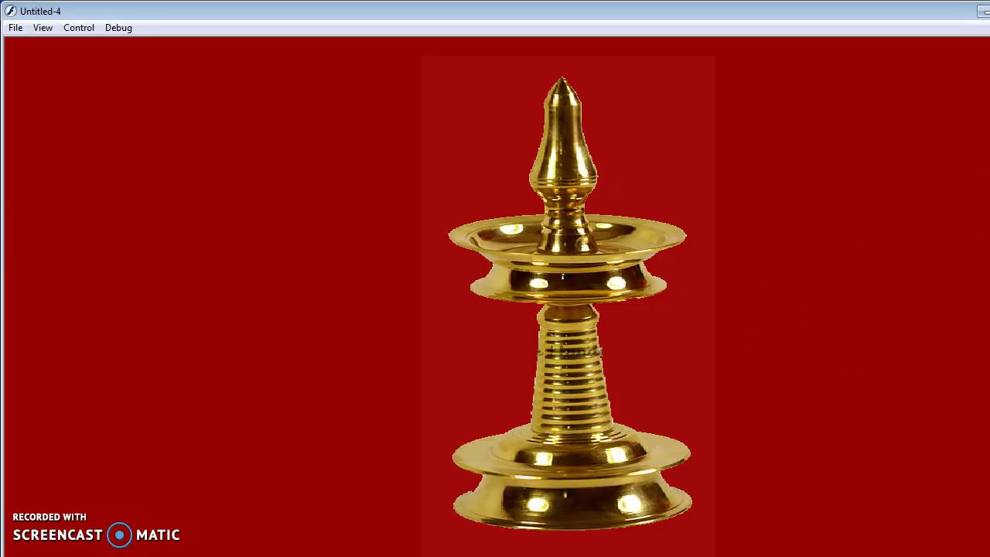
key(ctrl+w)
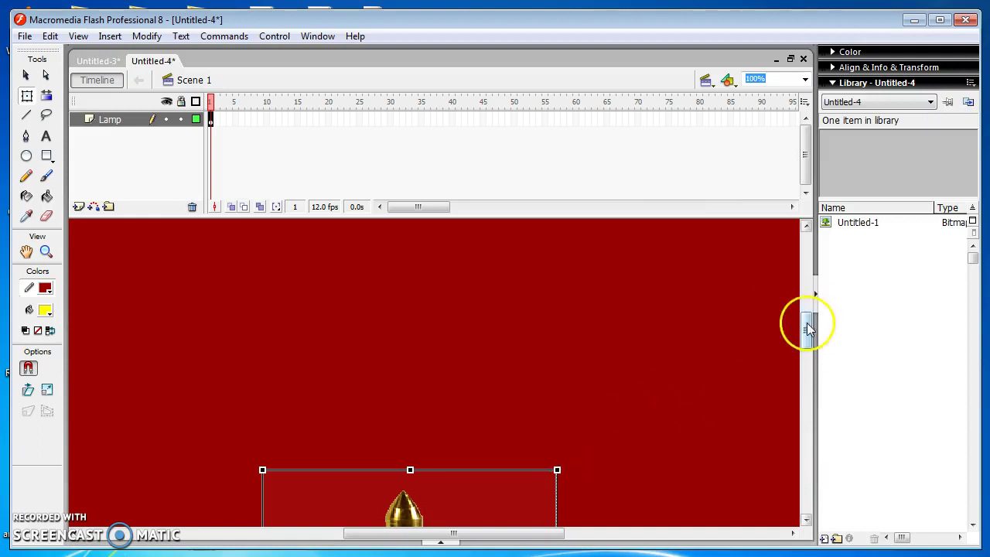
Widen the lamp slightly more, deselect it, and test the movie again
drag(809, 323, 810, 364)
drag(557, 412, 573, 411)
click(660, 385)
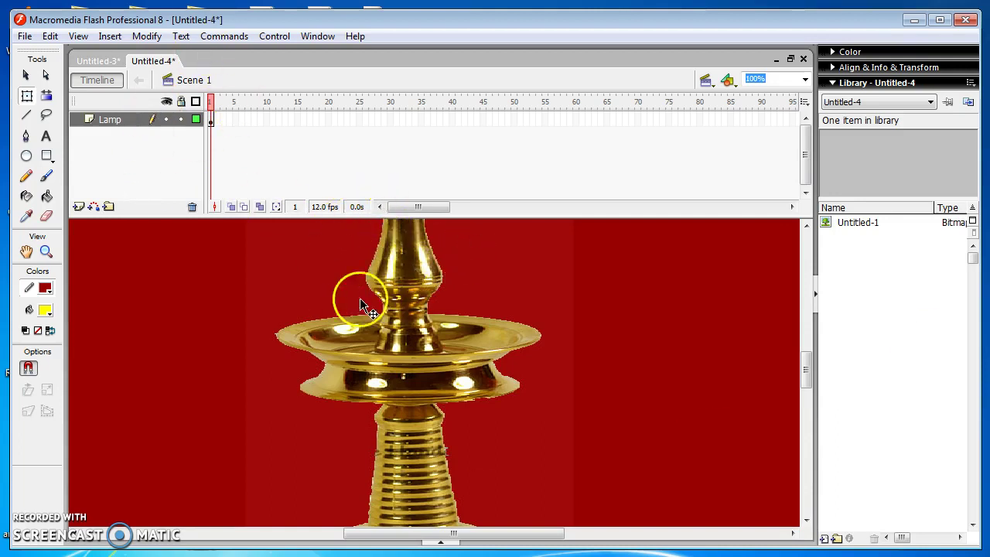
key(ctrl+Return)
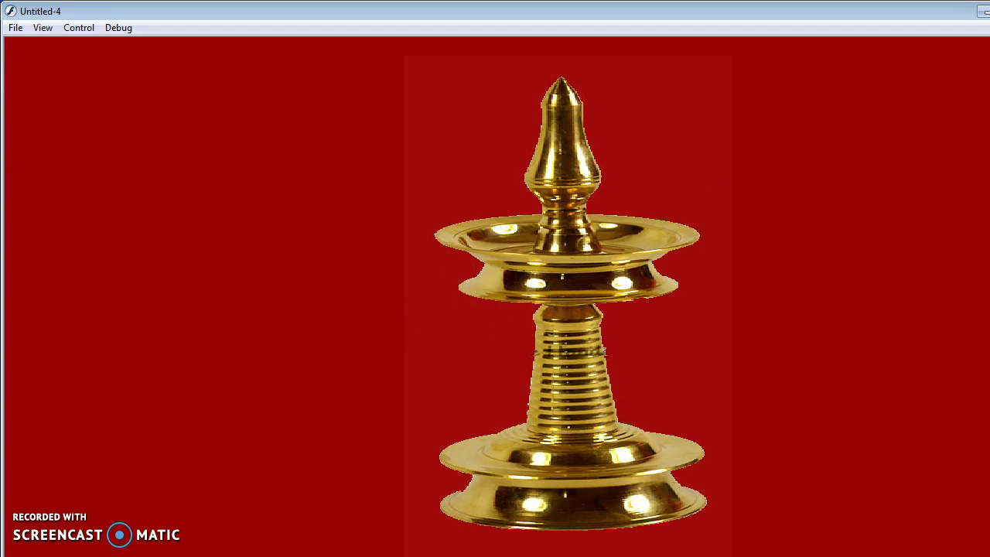
key(ctrl+w)
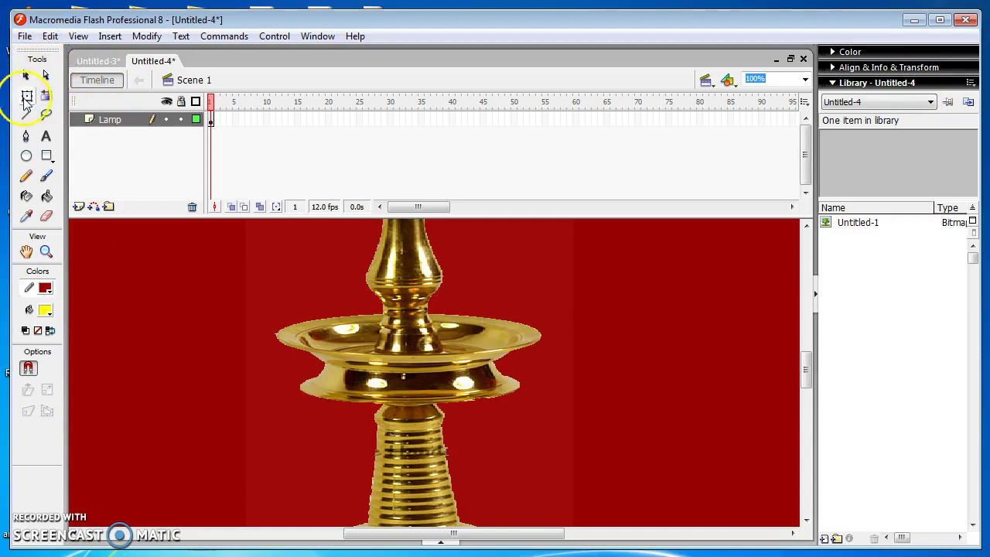
Insert four new layers above the Lamp layer
click(78, 207)
click(78, 206)
click(78, 206)
click(78, 207)
click(78, 206)
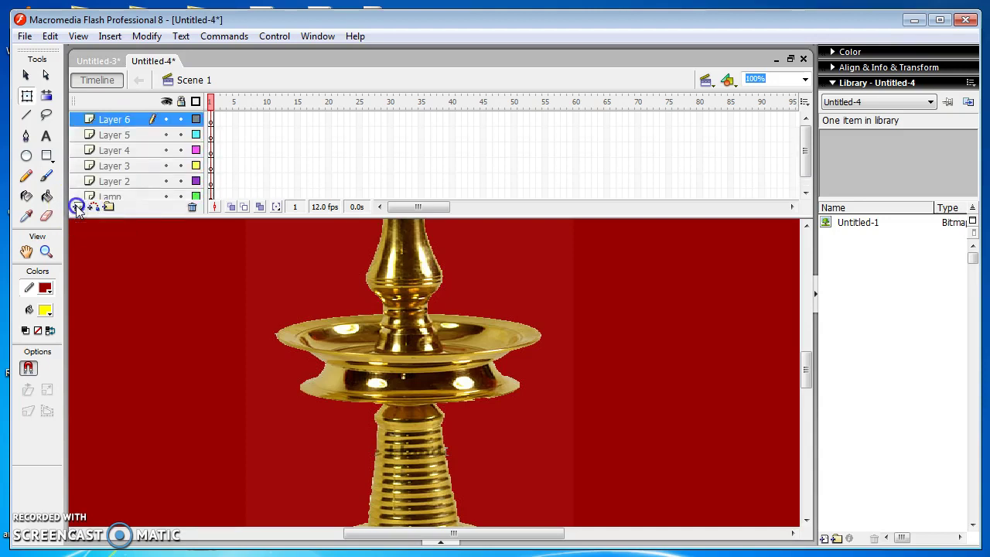
Rename the new layers mc1, mc2, mc3, mc4 and mc5 from bottom to top
click(142, 182)
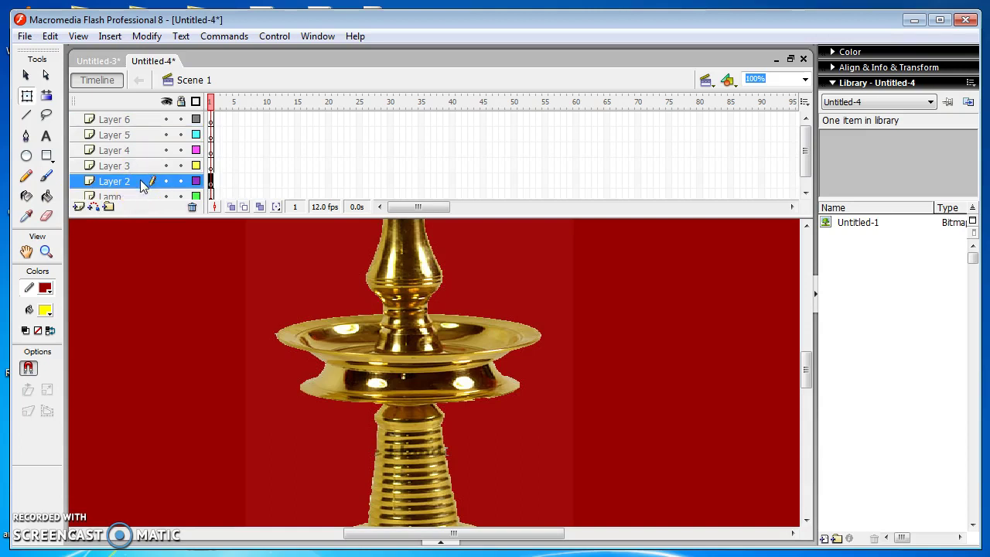
double_click(142, 182)
text(m)
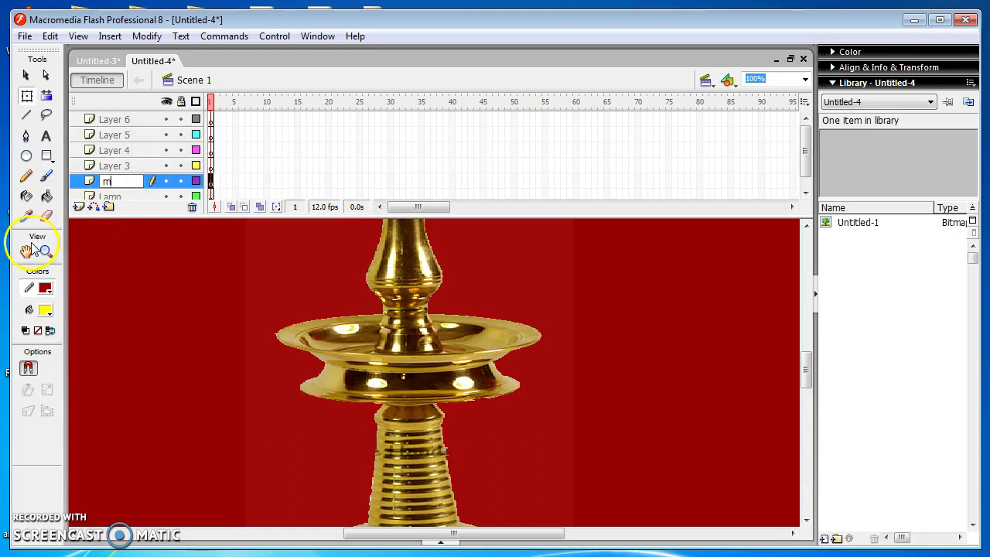
text(c1)
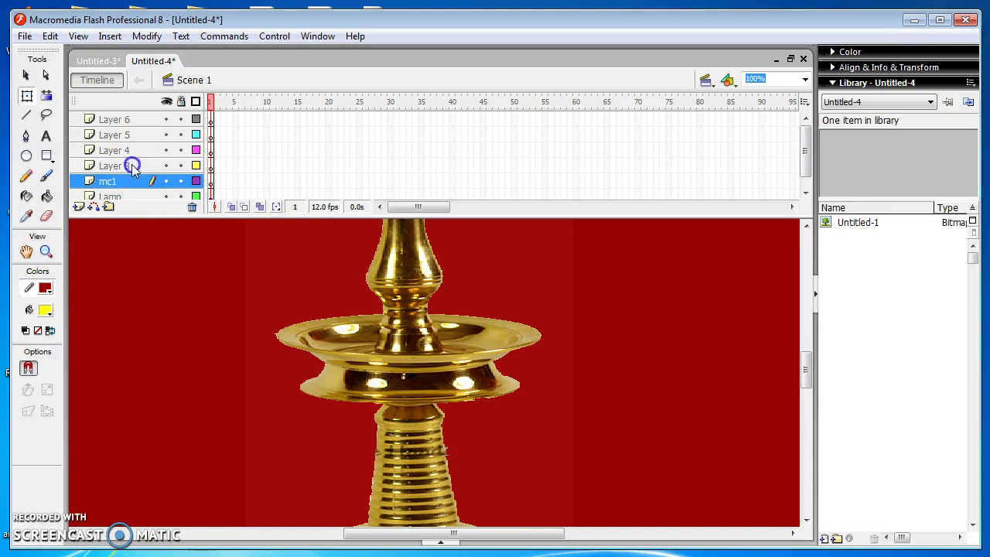
double_click(124, 165)
text(mc2)
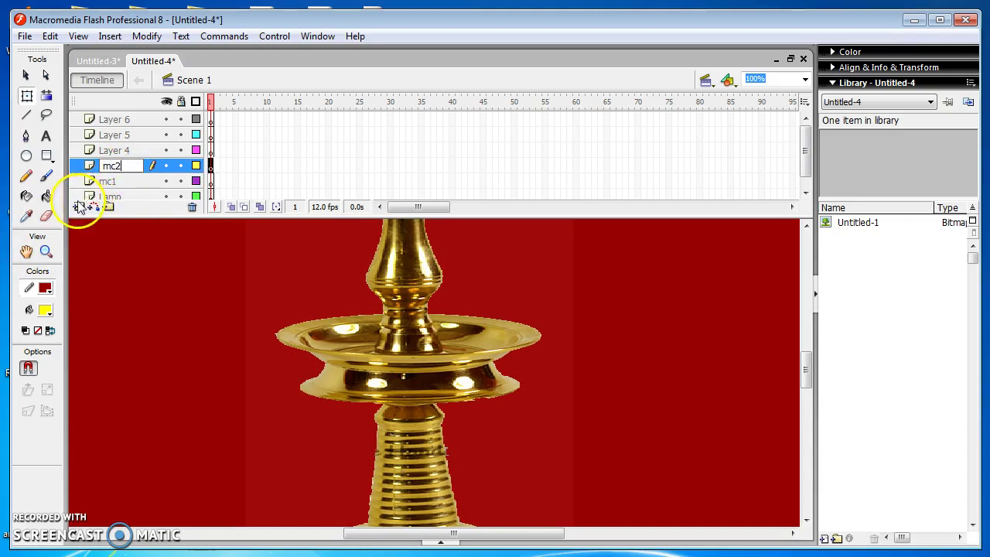
click(129, 151)
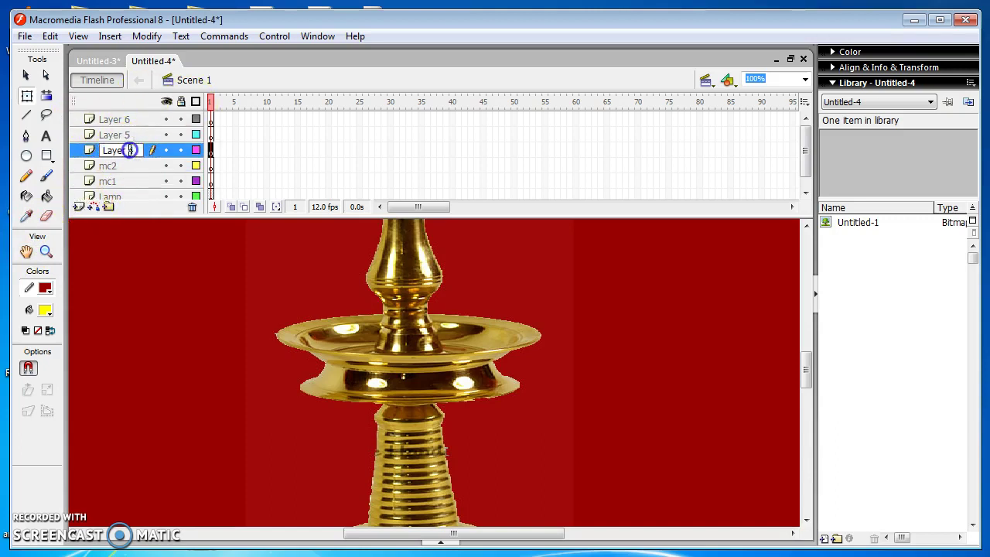
key(BackSpace)
key(BackSpace)
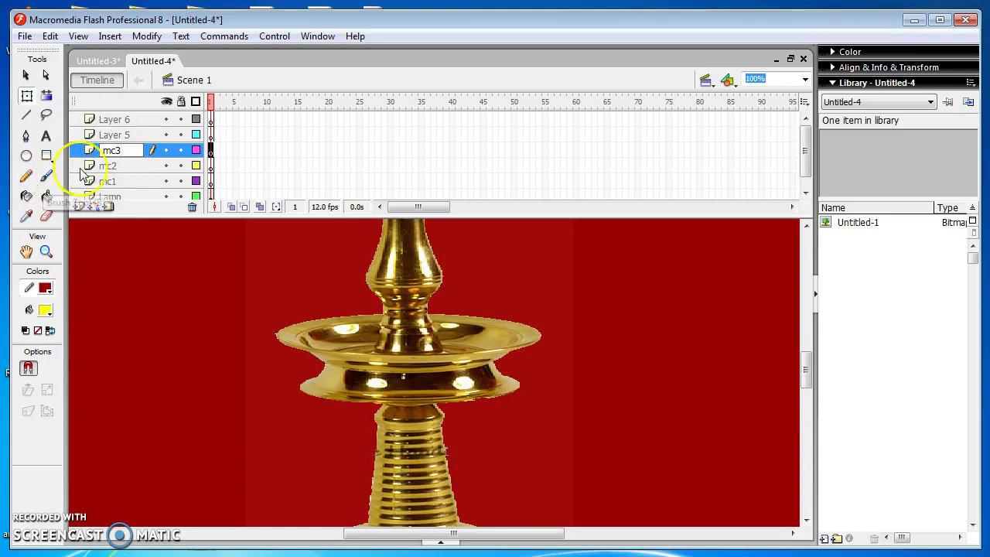
double_click(117, 135)
text(mc4)
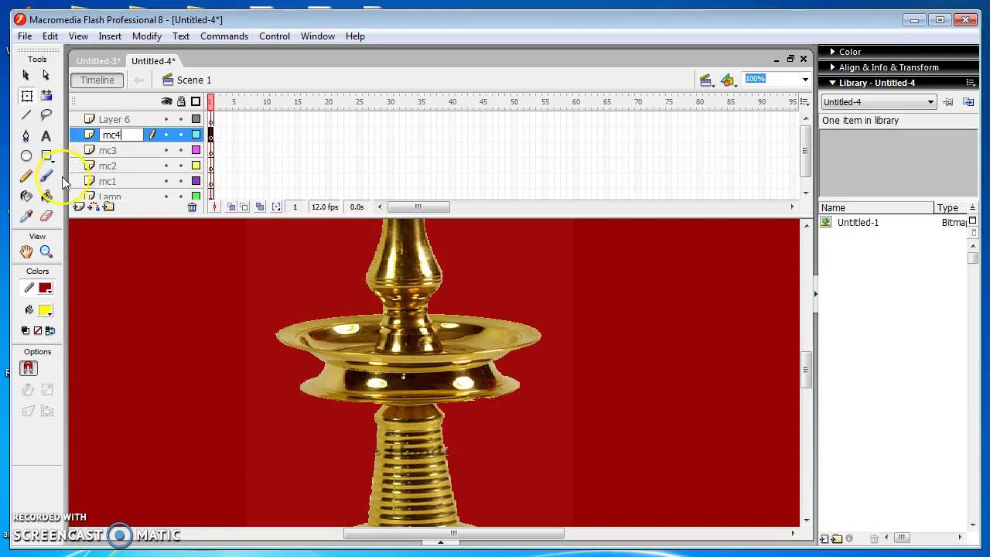
double_click(117, 119)
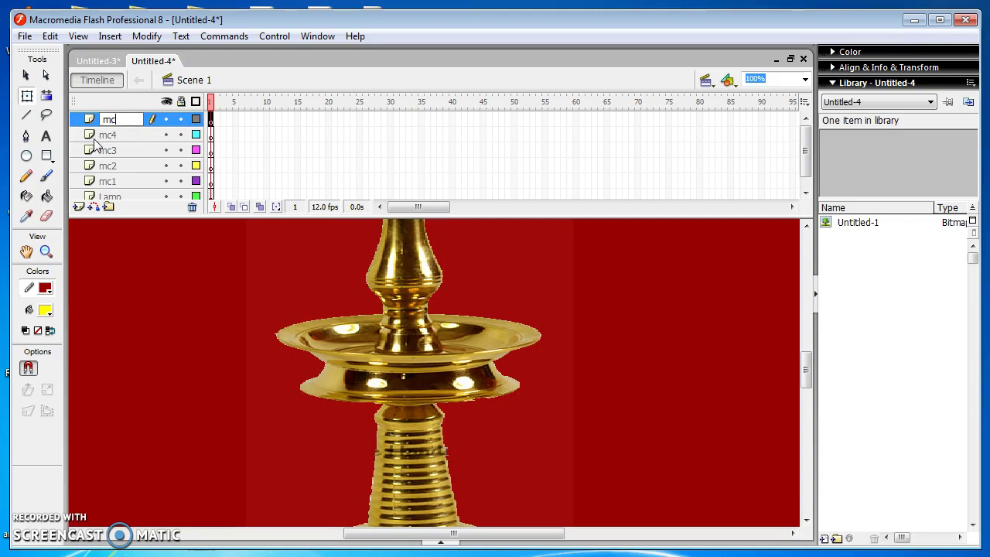
text(mc5)
click(124, 251)
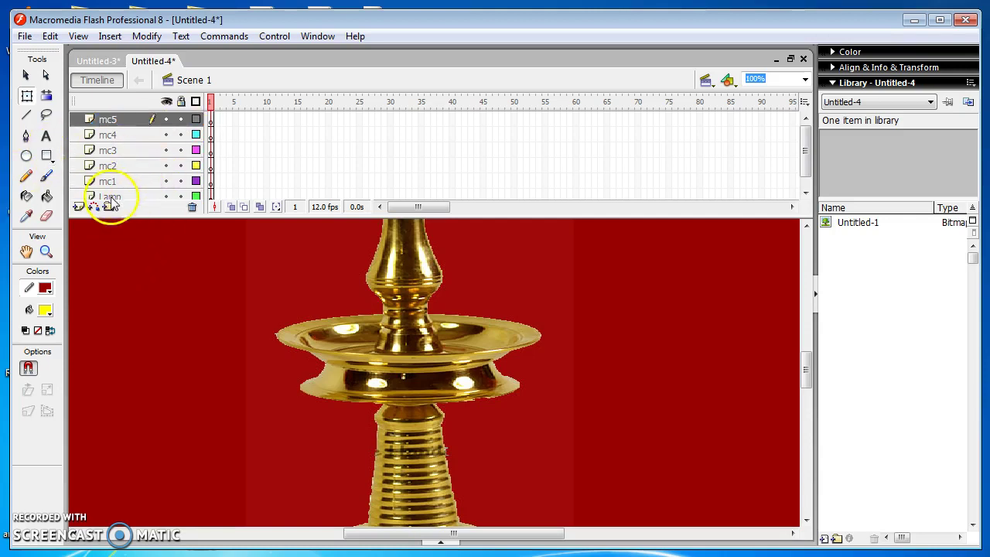
Lock the Lamp and mc5 layers and select mc1 as the layer to draw on
click(182, 198)
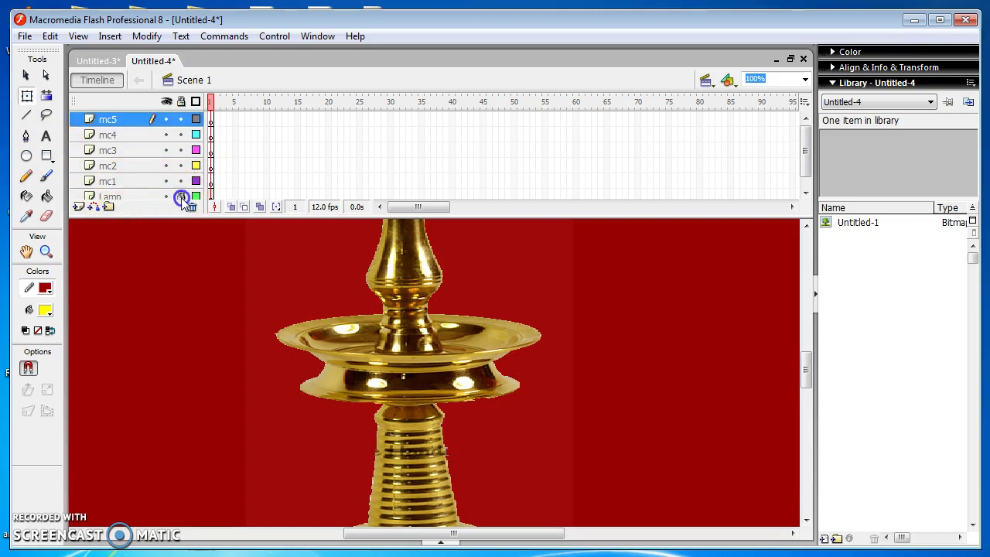
click(181, 120)
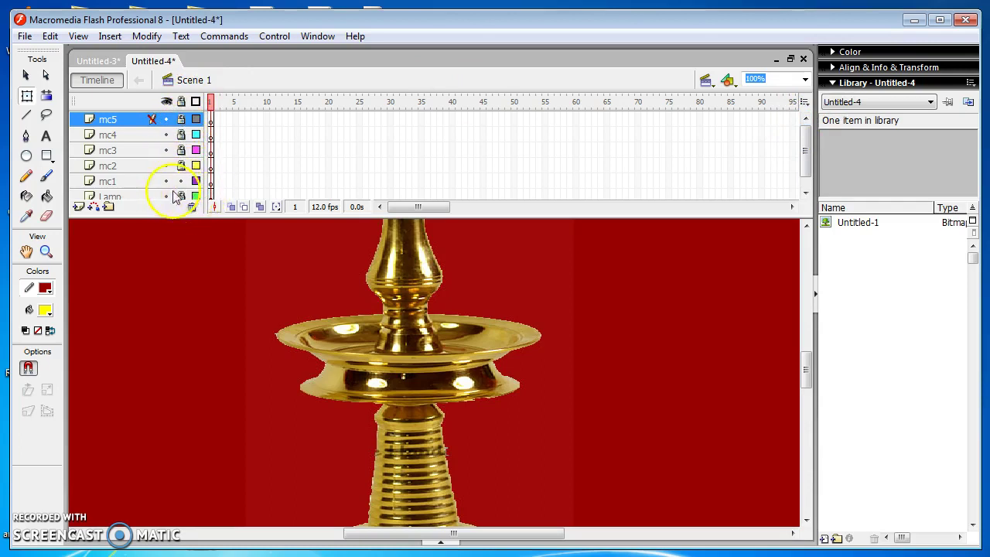
click(210, 181)
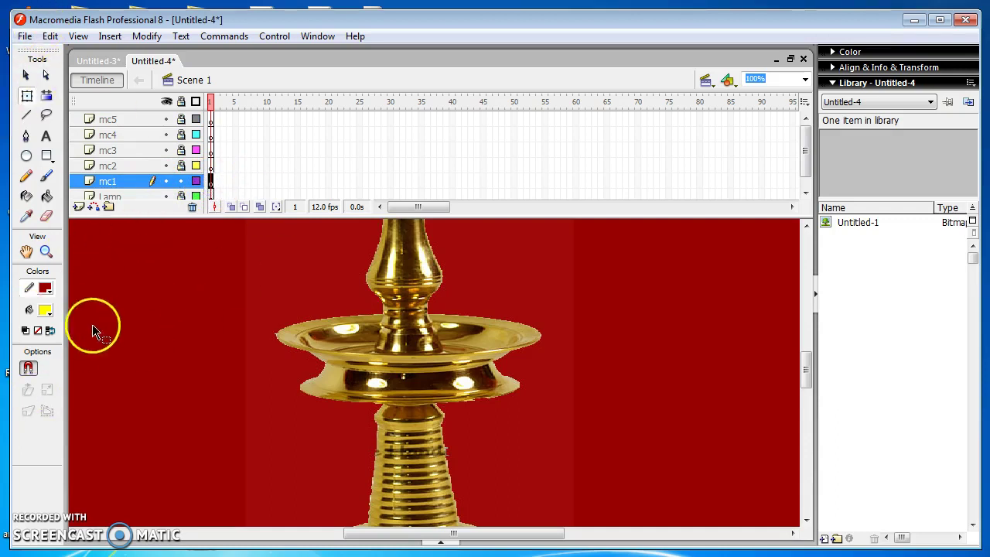
Set the fill colour to yellow #FFFF00 and the stroke colour to No Color
click(44, 310)
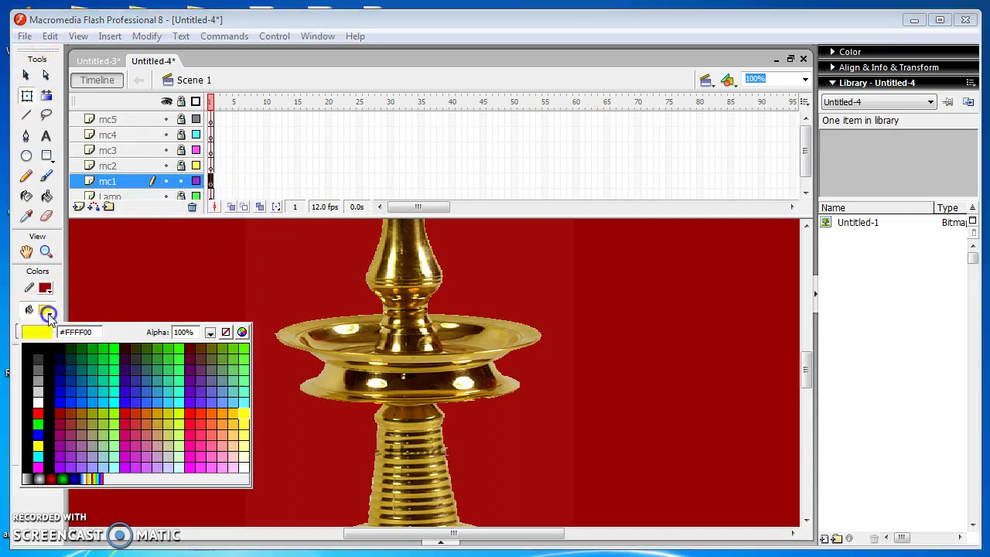
click(248, 409)
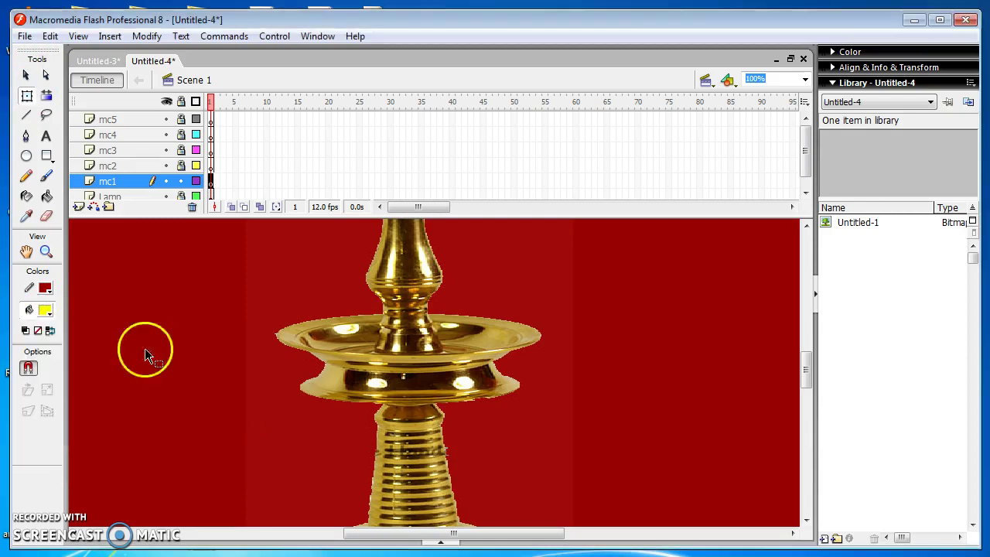
click(45, 311)
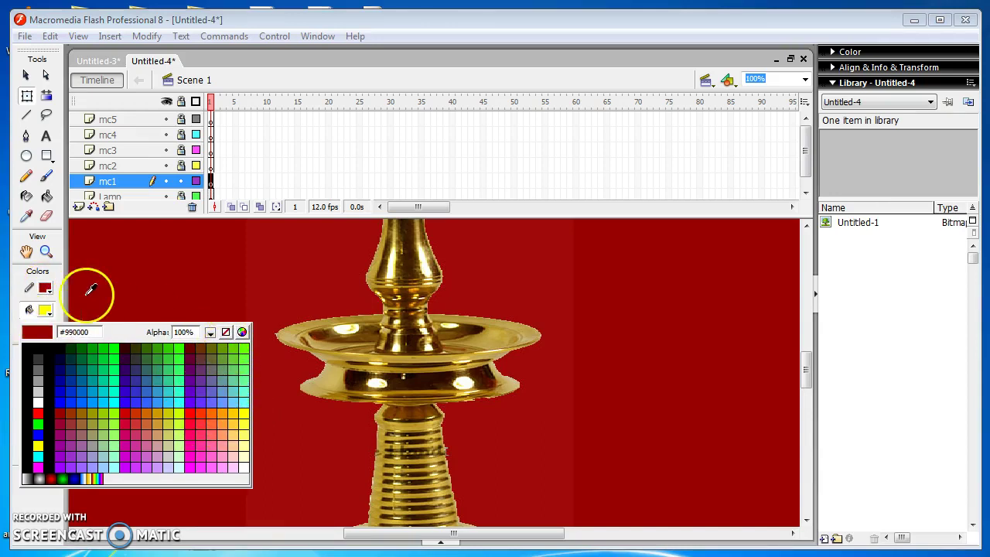
click(47, 287)
click(47, 288)
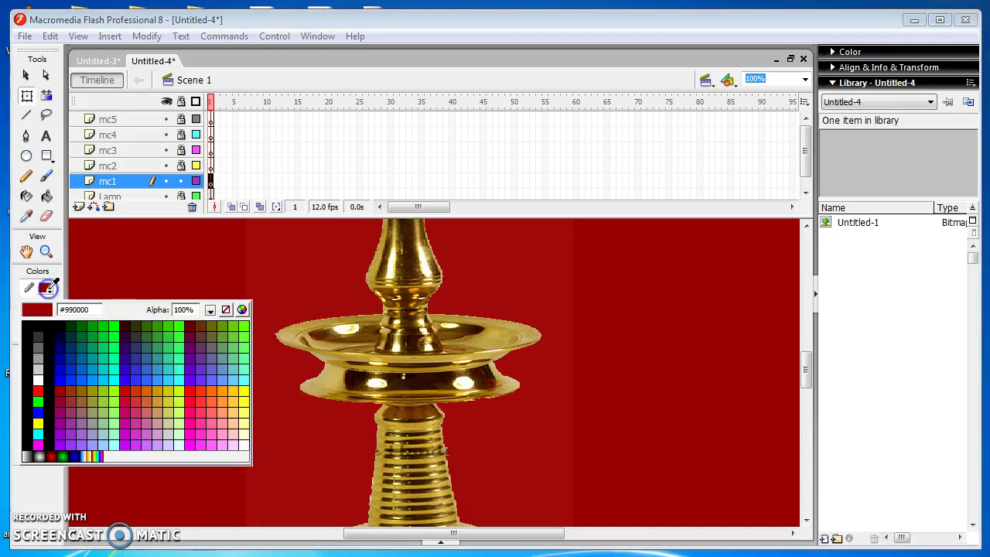
click(227, 310)
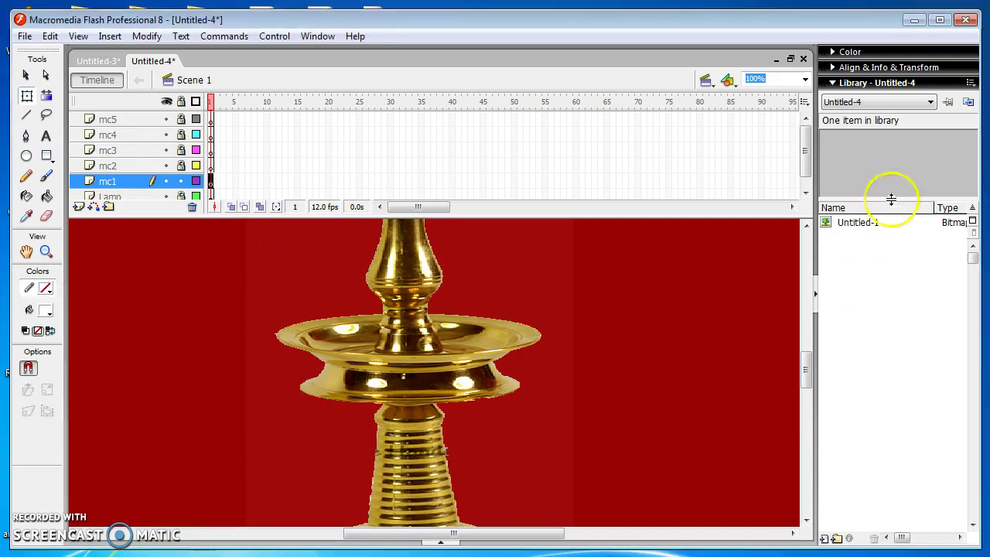
click(48, 311)
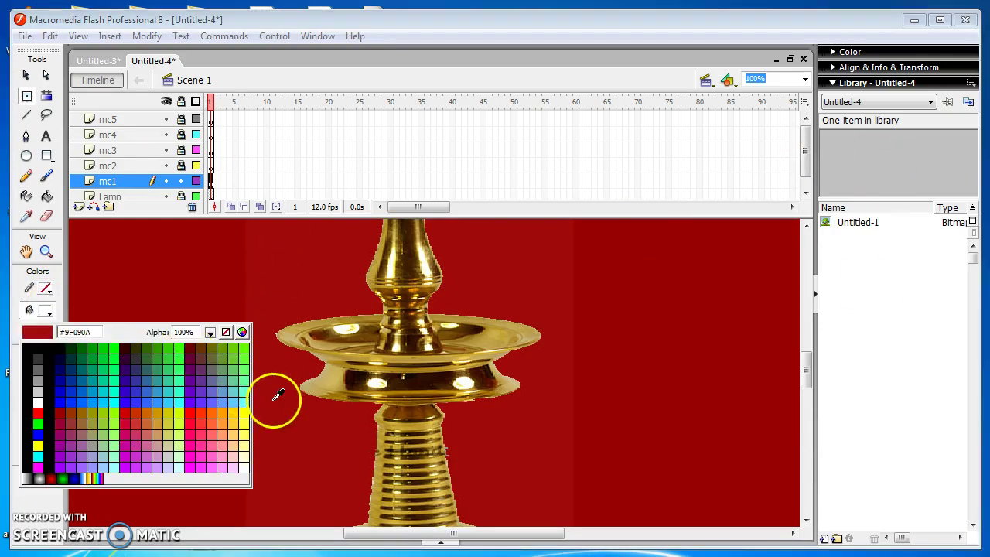
click(188, 358)
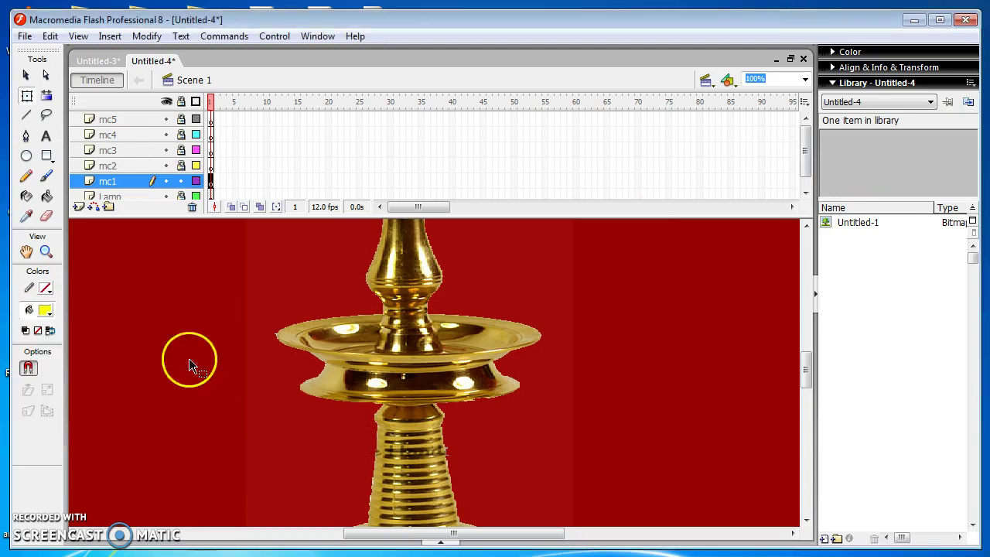
Draw a tall, narrow yellow oval left of the lamp on mc1 and select it
click(27, 159)
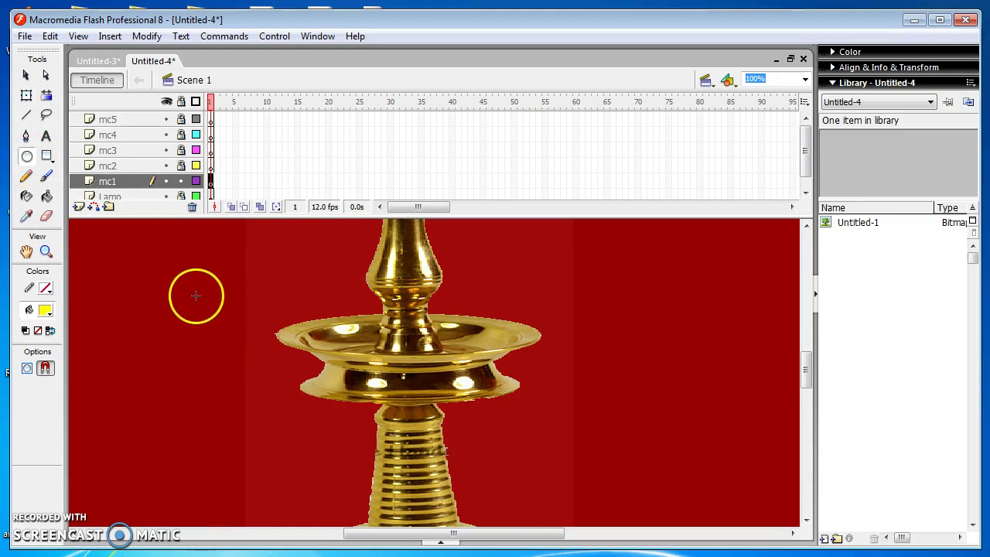
drag(167, 294, 177, 311)
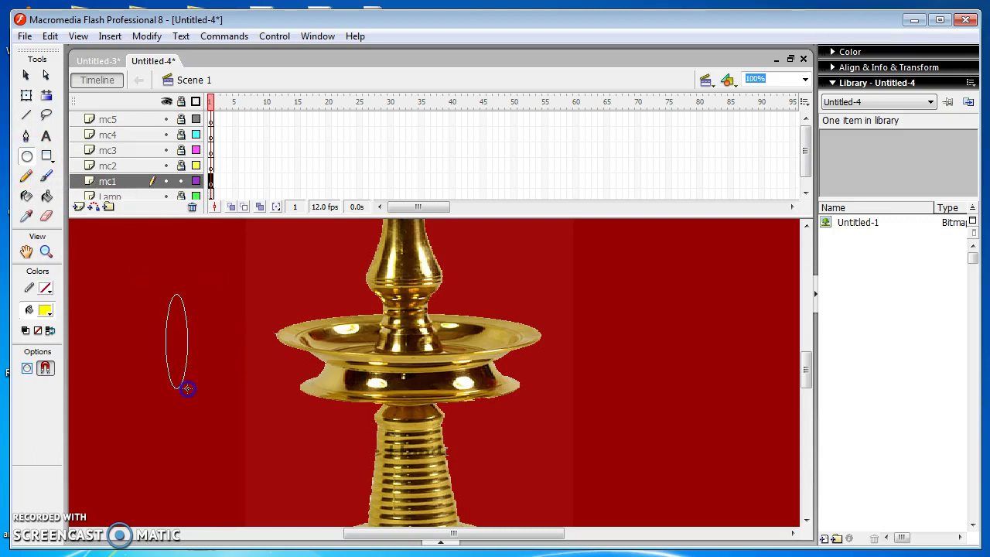
drag(187, 388, 188, 388)
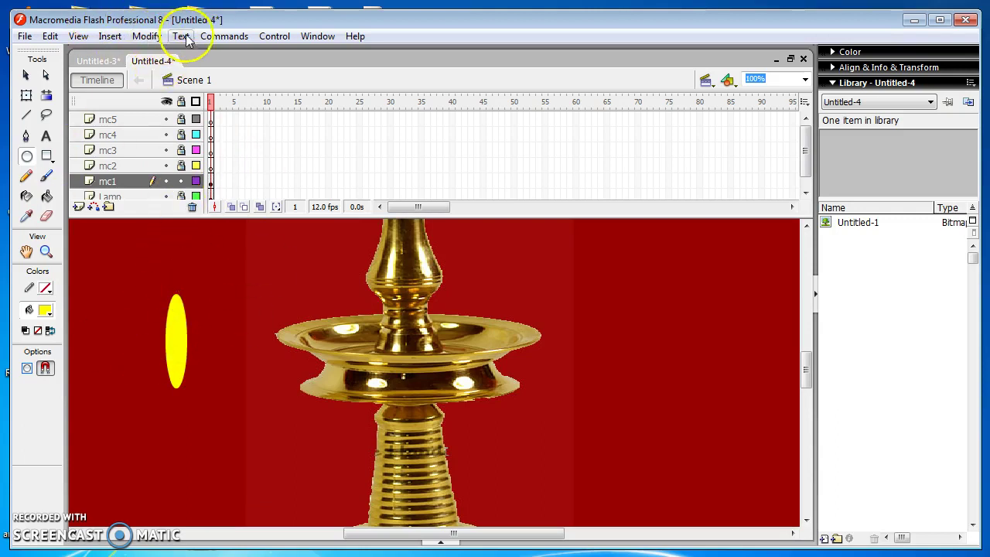
click(29, 74)
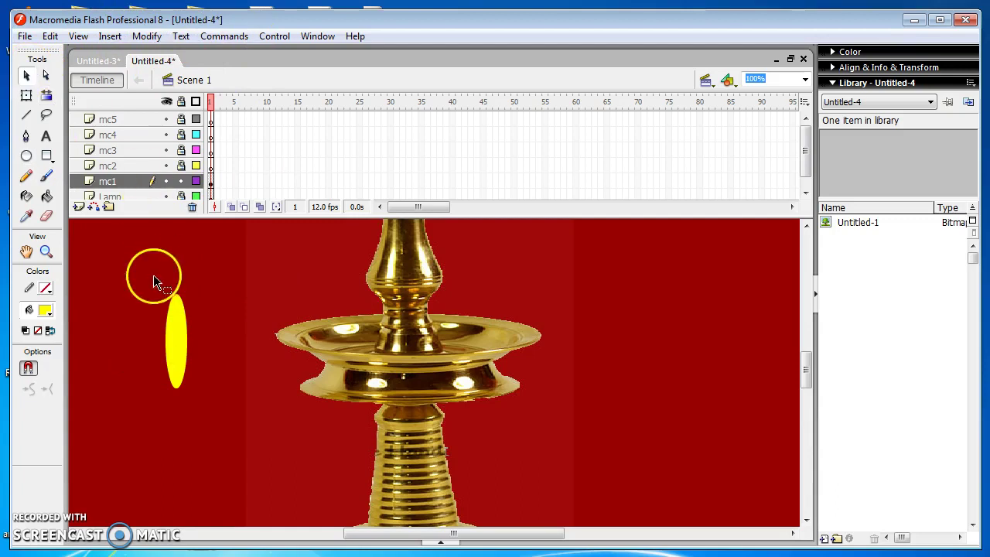
drag(150, 276, 202, 402)
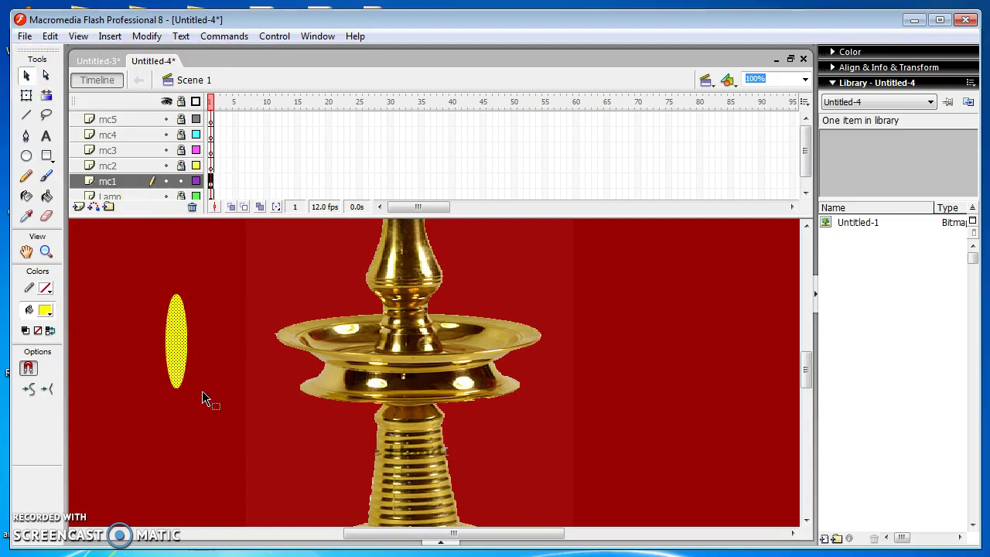
click(159, 182)
click(181, 328)
Convert the oval to a movie clip symbol named mc1 and give its instance the name mc1
key(F8)
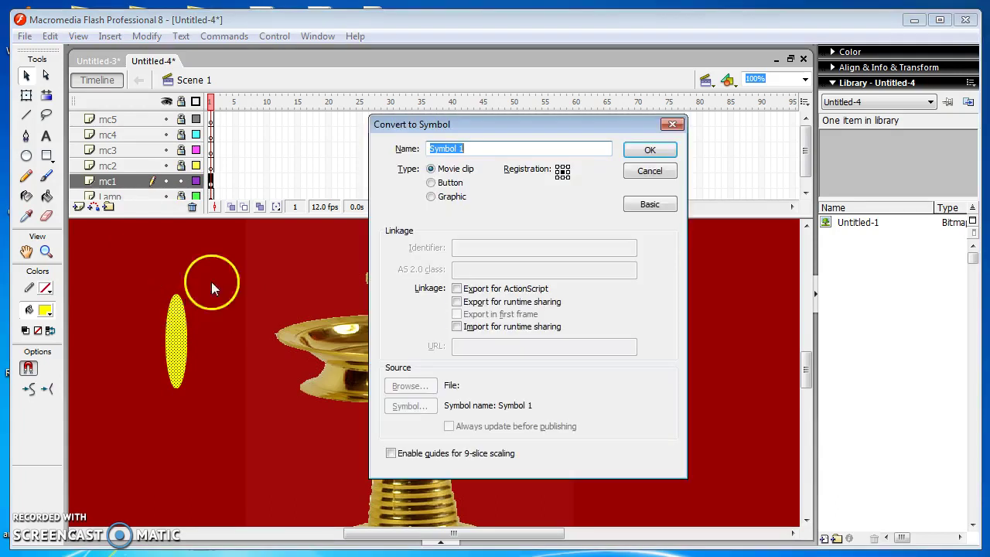
click(455, 148)
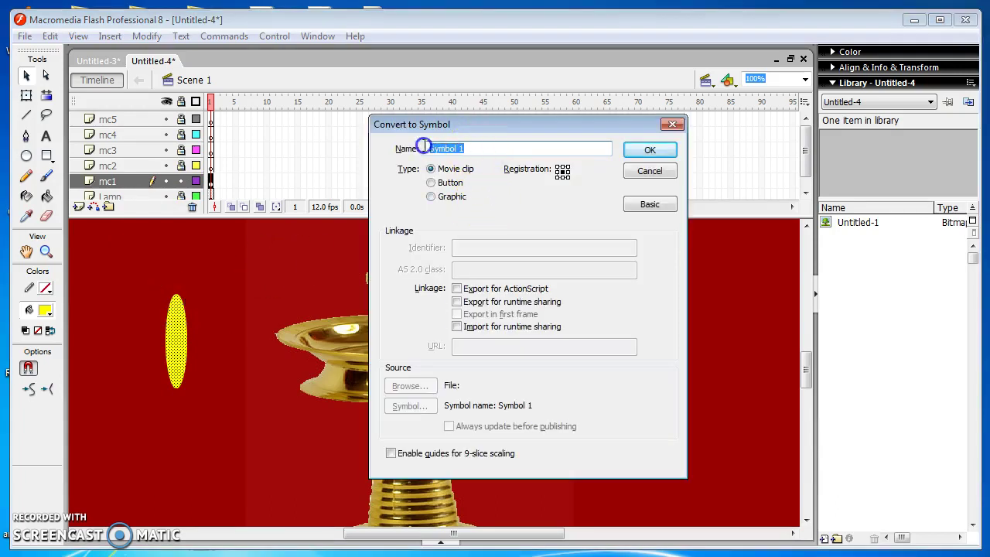
key(BackSpace)
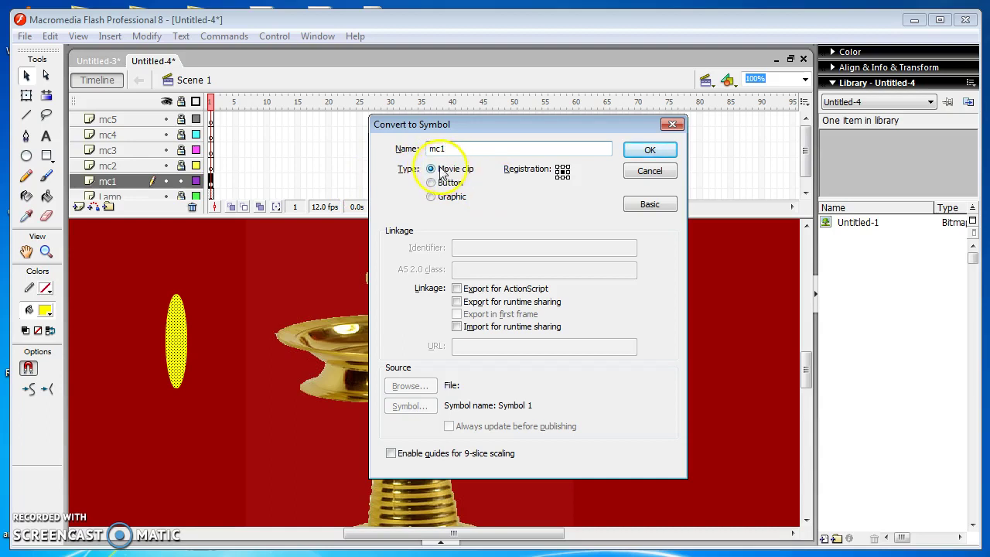
click(650, 151)
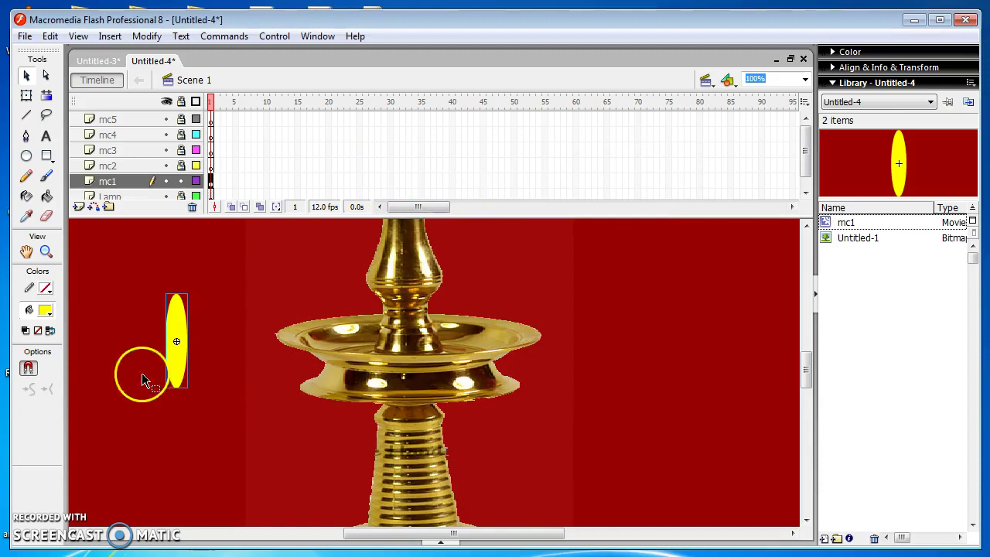
click(447, 543)
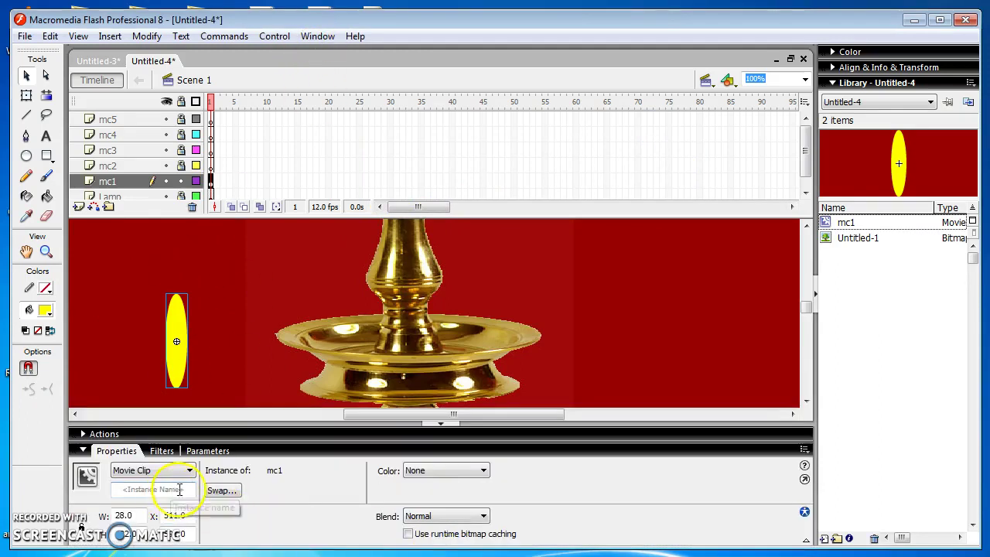
click(137, 490)
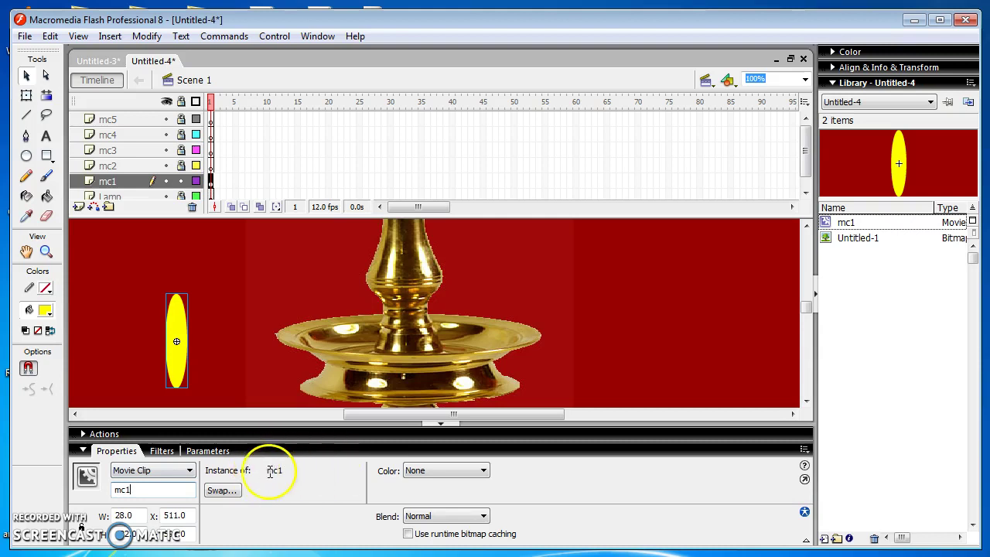
click(443, 425)
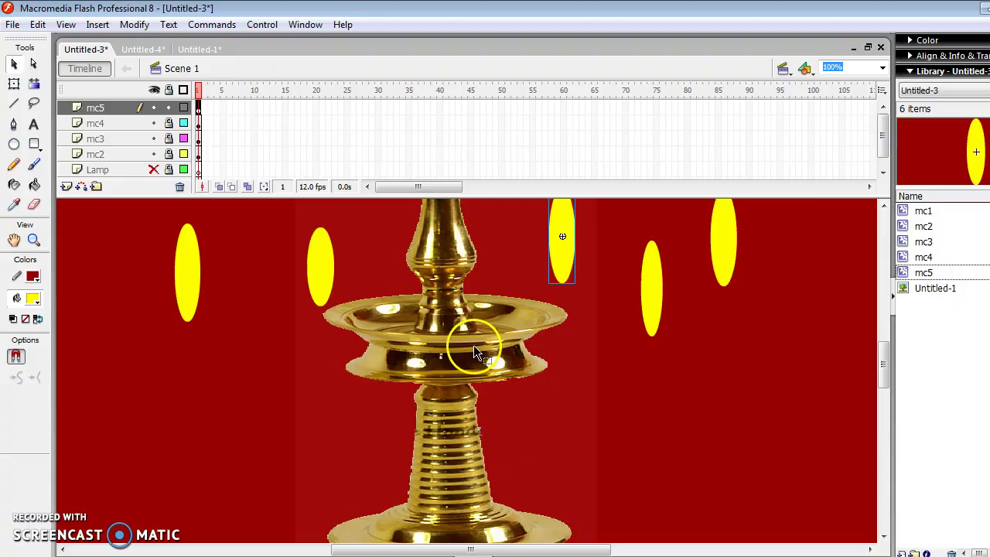
key(ctrl+Return)
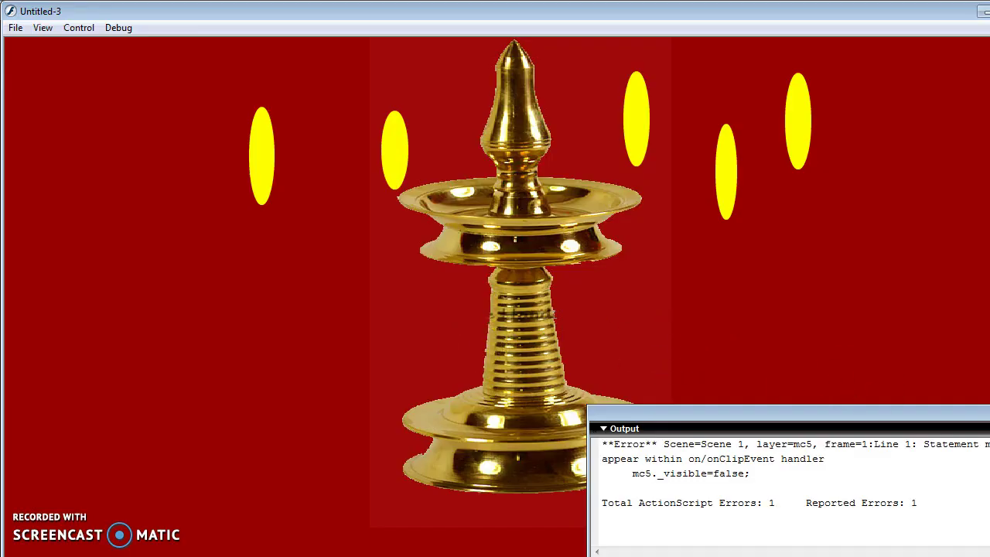
key(F2)
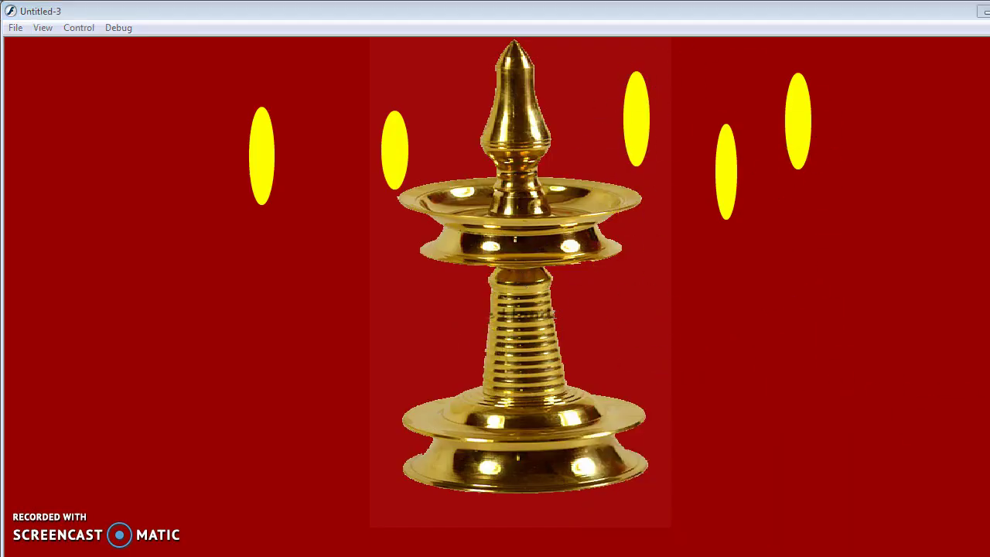
key(ctrl+w)
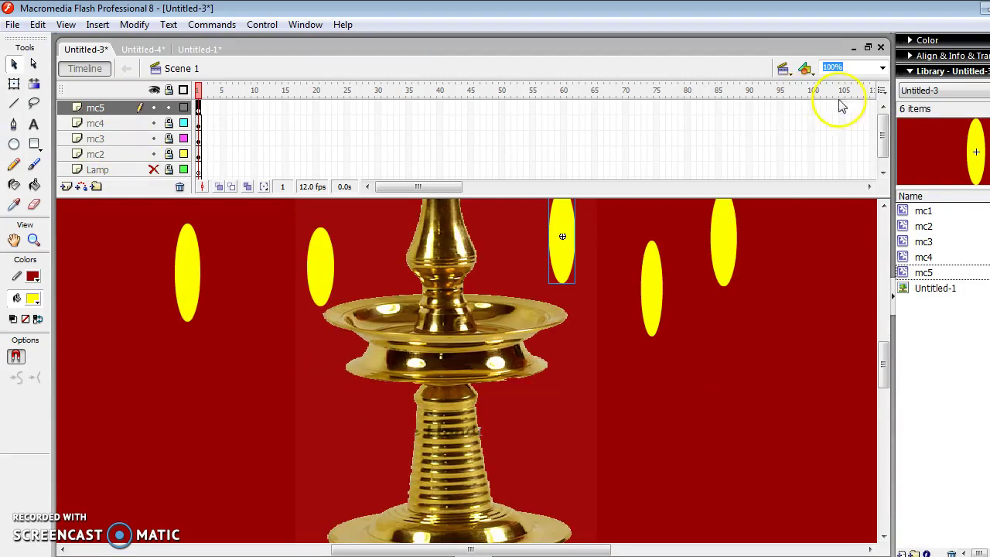
Insert a top layer, name it Action, and select its frame 1
scroll(883, 152, down, 1)
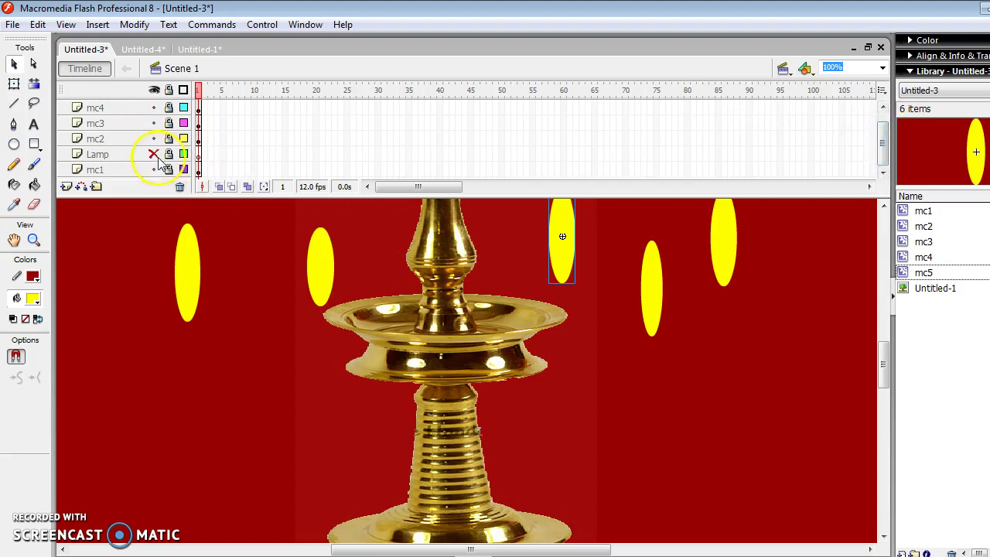
click(67, 191)
click(65, 187)
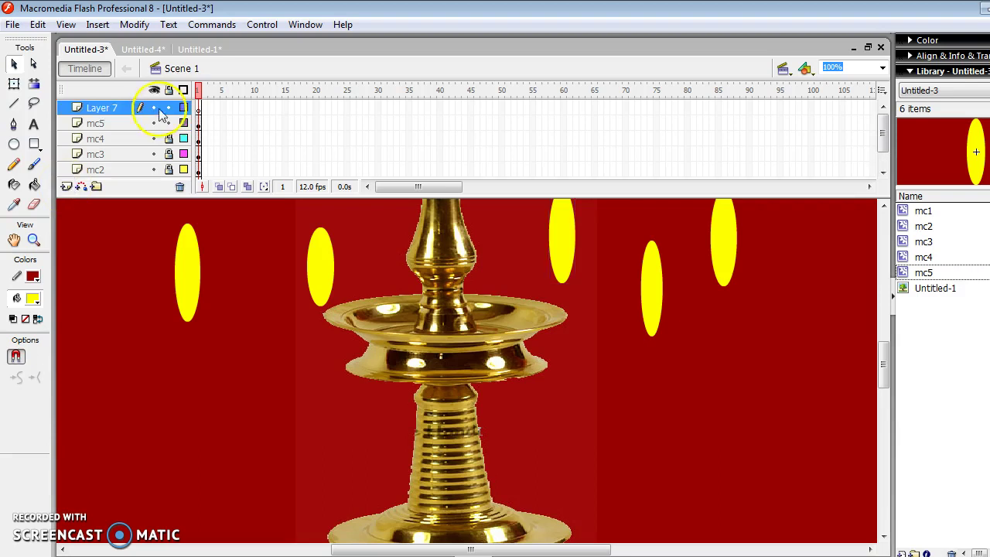
double_click(128, 107)
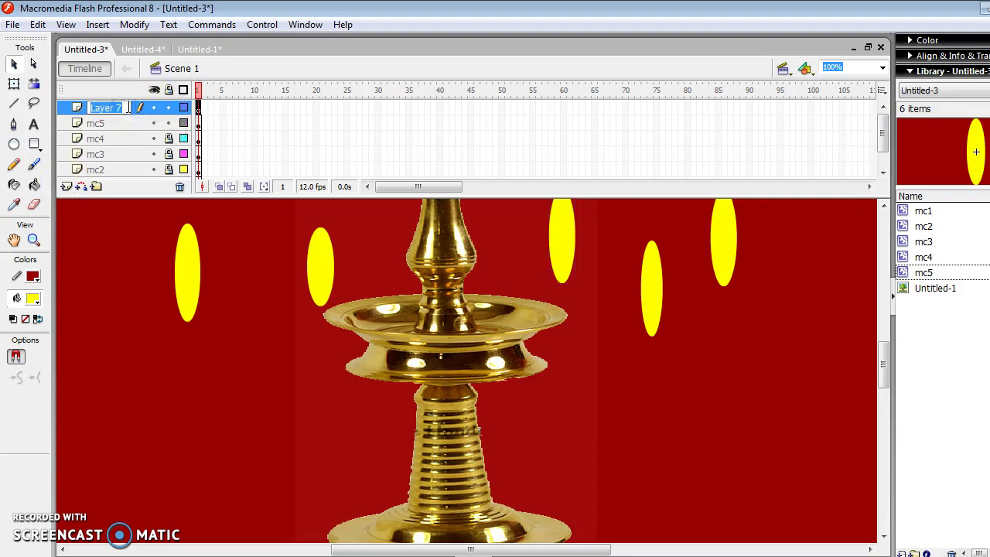
key(BackSpace)
text(Action)
click(155, 109)
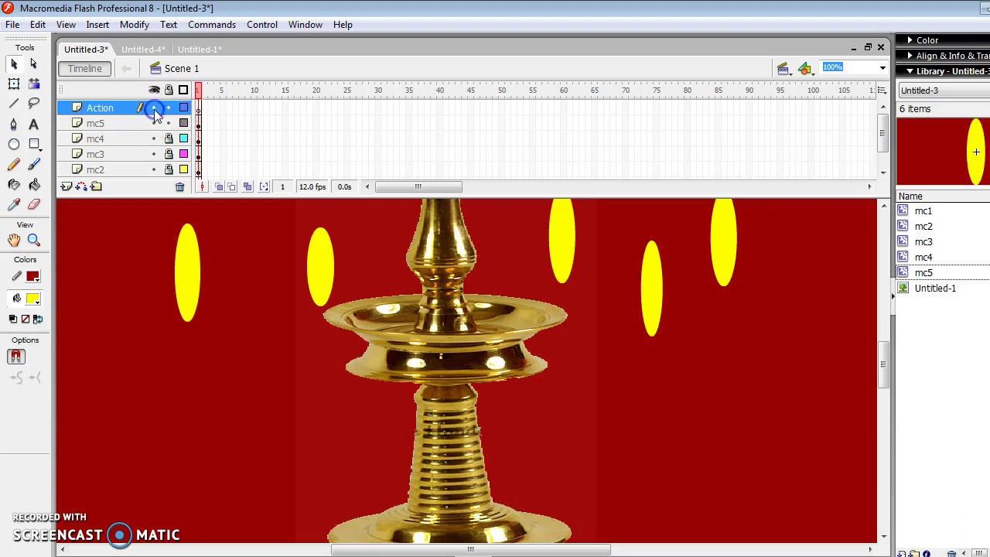
click(198, 108)
Write mc1._visible=false; in frame 1's Actions and check it for syntax errors
right_click(198, 108)
click(246, 410)
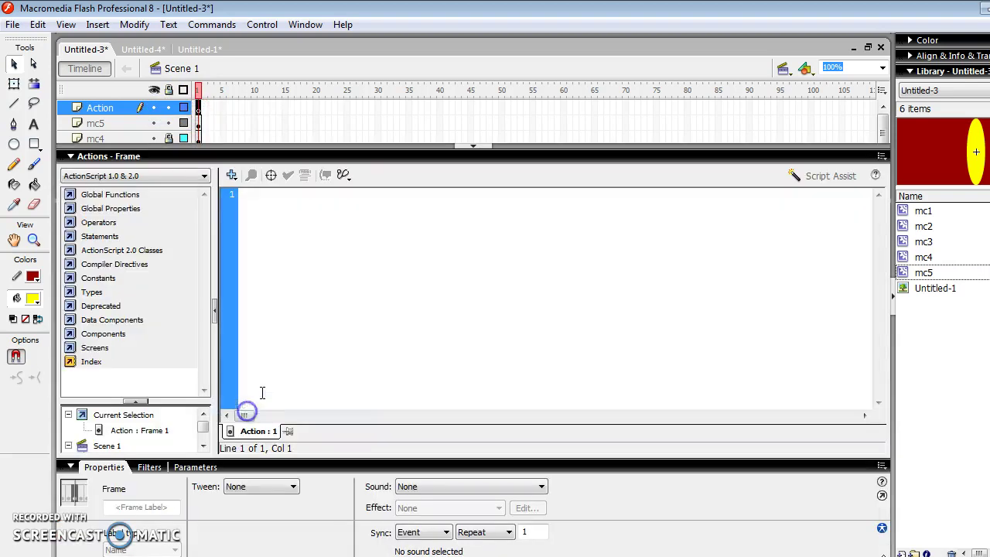
click(299, 212)
text(mc1._visible=false;)
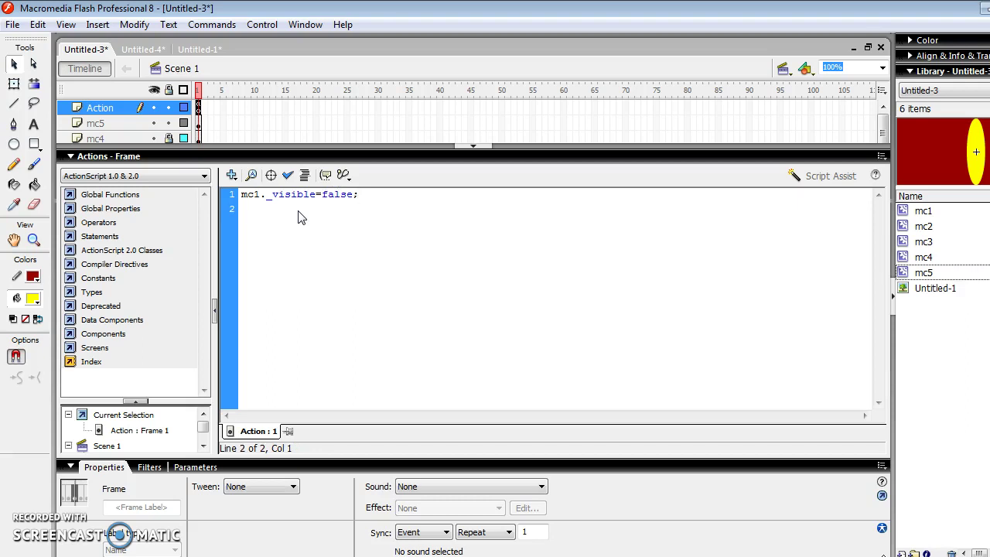
click(288, 174)
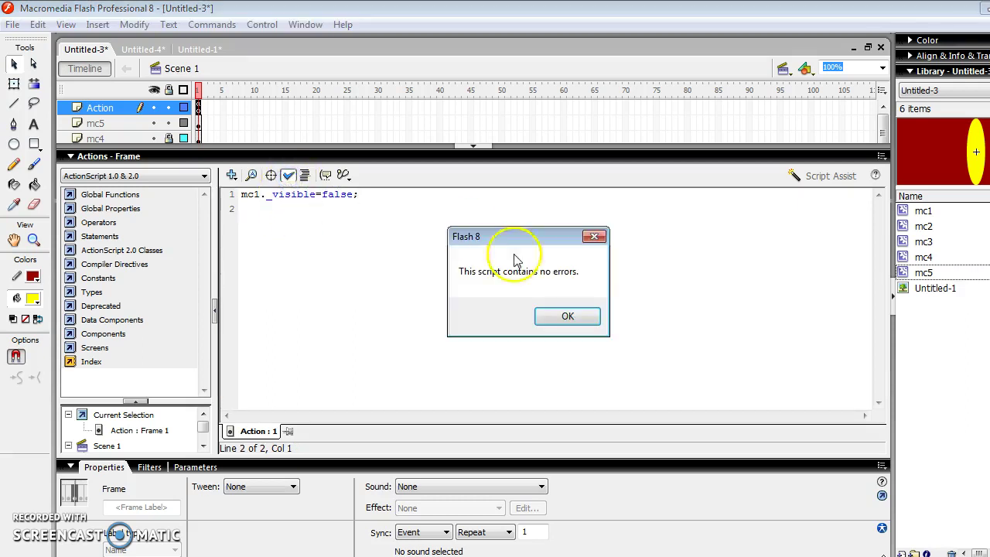
click(562, 320)
Duplicate the mc1._visible=false; line onto four more script lines
drag(358, 195, 239, 195)
key(ctrl+c)
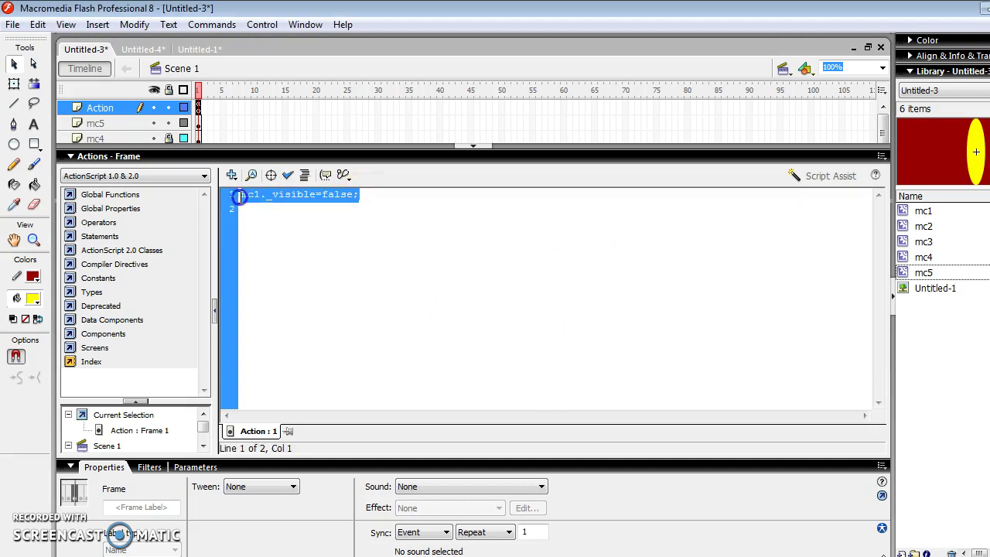
click(290, 224)
key(ctrl+v)
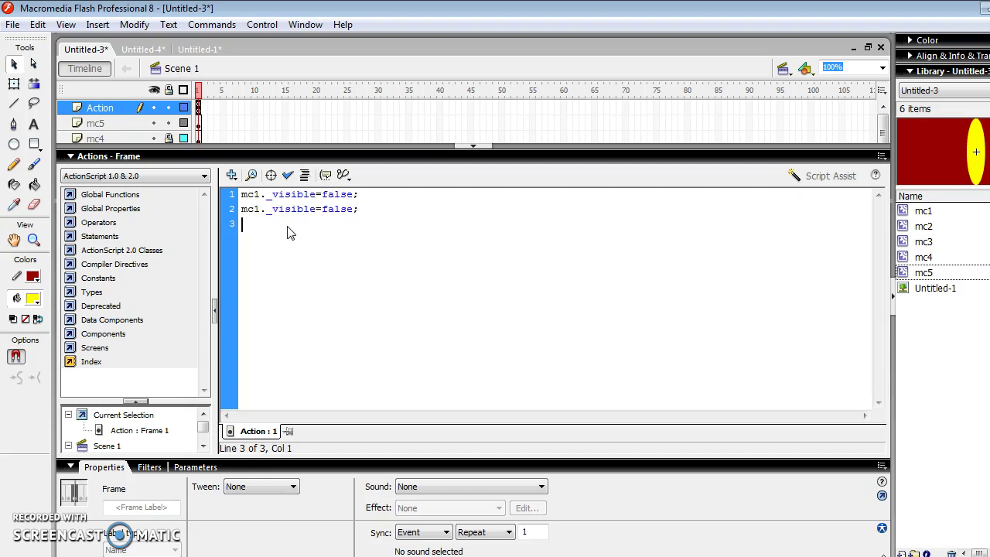
key(ctrl+v)
key(ctrl+v)
key(ctrl+v)
key(Return)
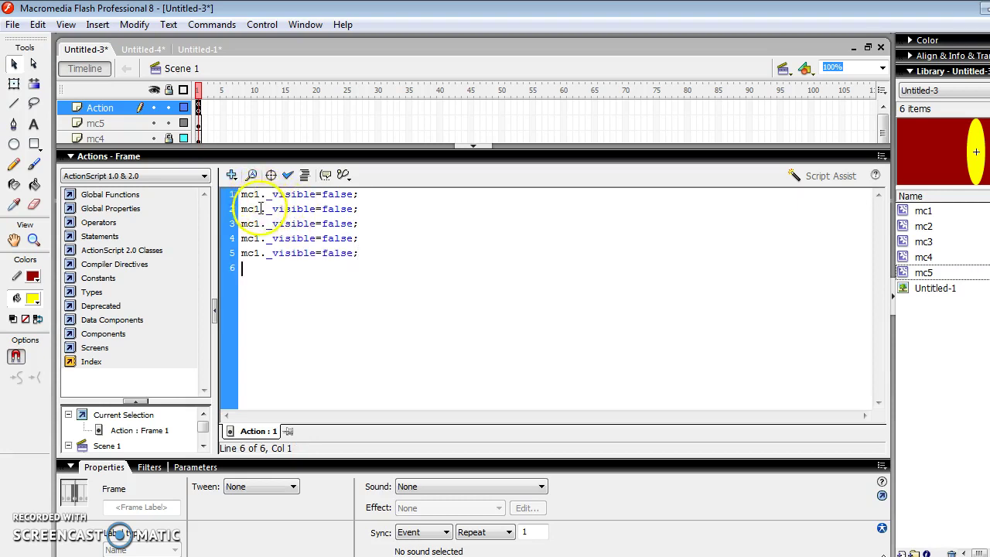
Change the copied lines to mc2, mc3, mc4 and mc5
click(260, 209)
key(BackSpace)
text(2)
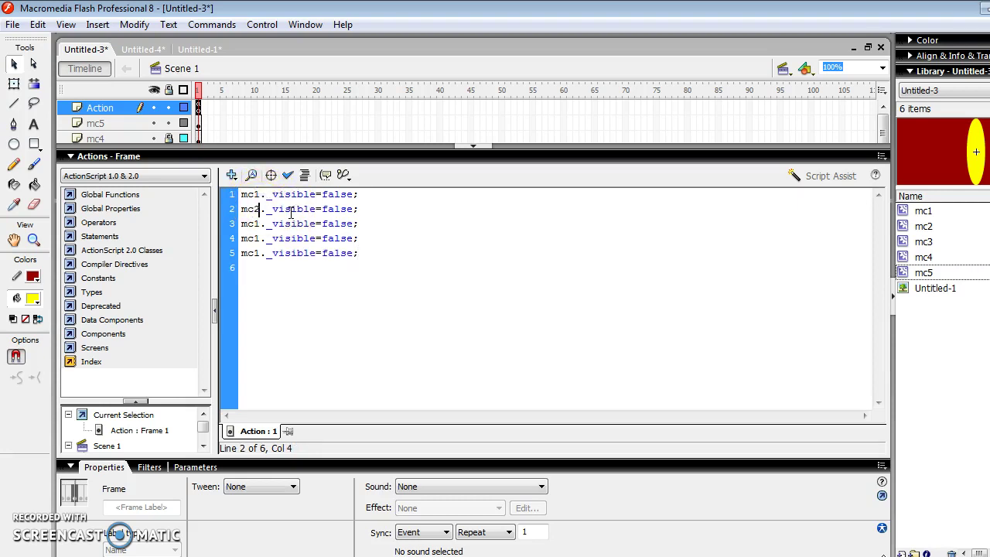
click(260, 224)
key(BackSpace)
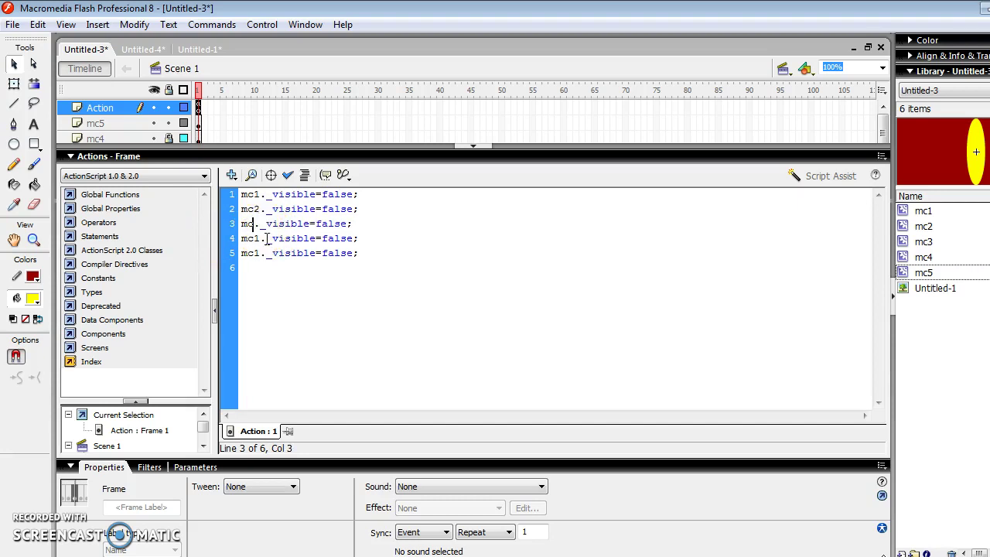
text(3)
click(259, 239)
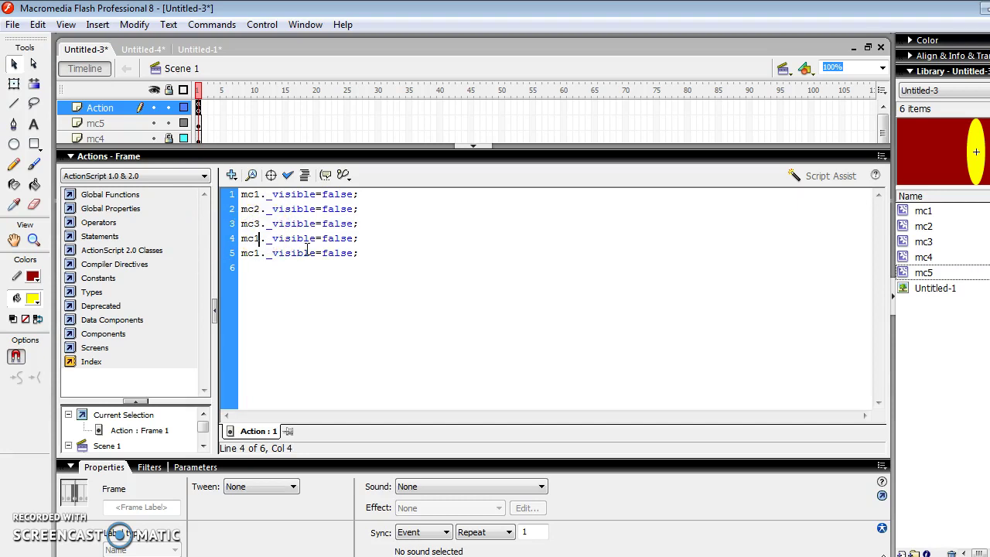
key(BackSpace)
text(4)
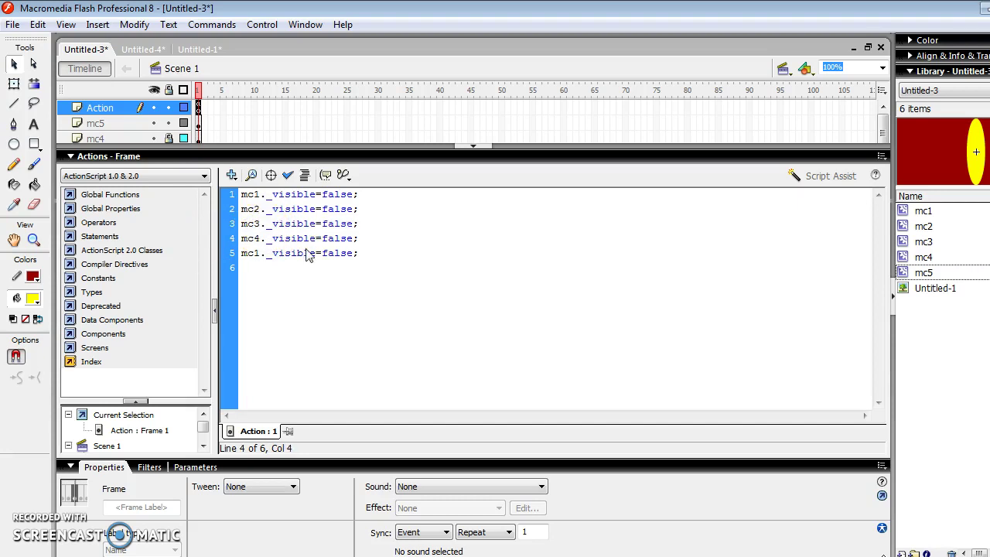
click(259, 253)
key(BackSpace)
text(5)
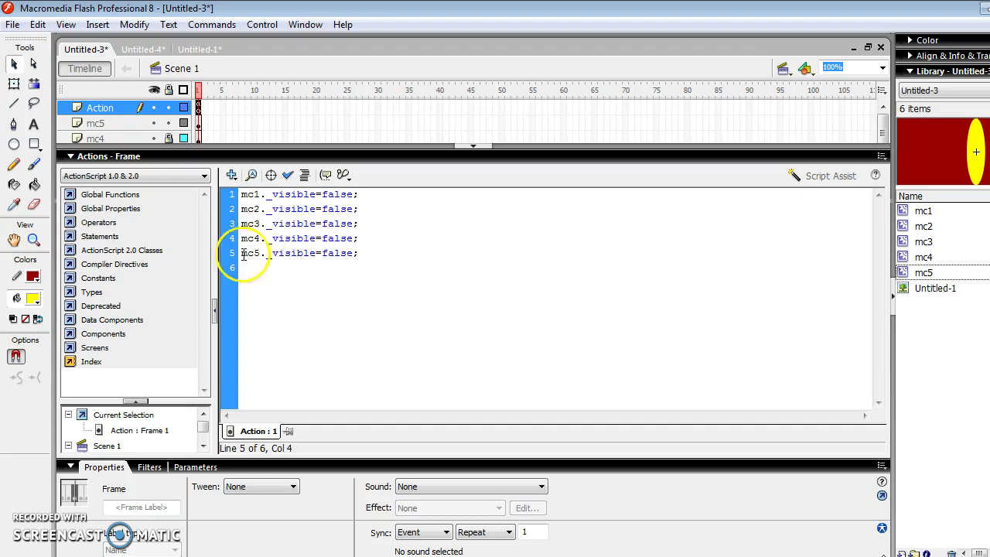
Recheck the finished script for errors and collapse the Actions panel
click(288, 175)
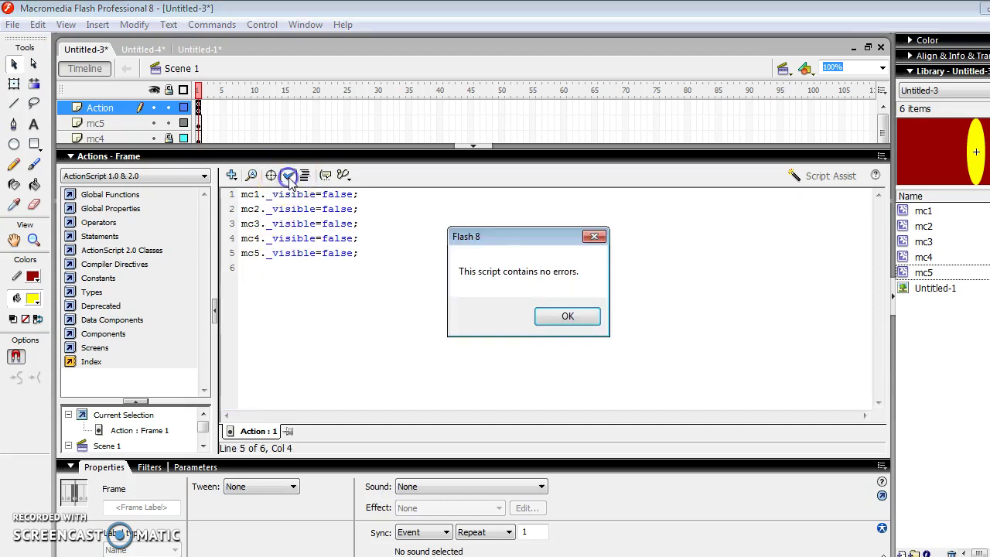
click(578, 317)
click(473, 146)
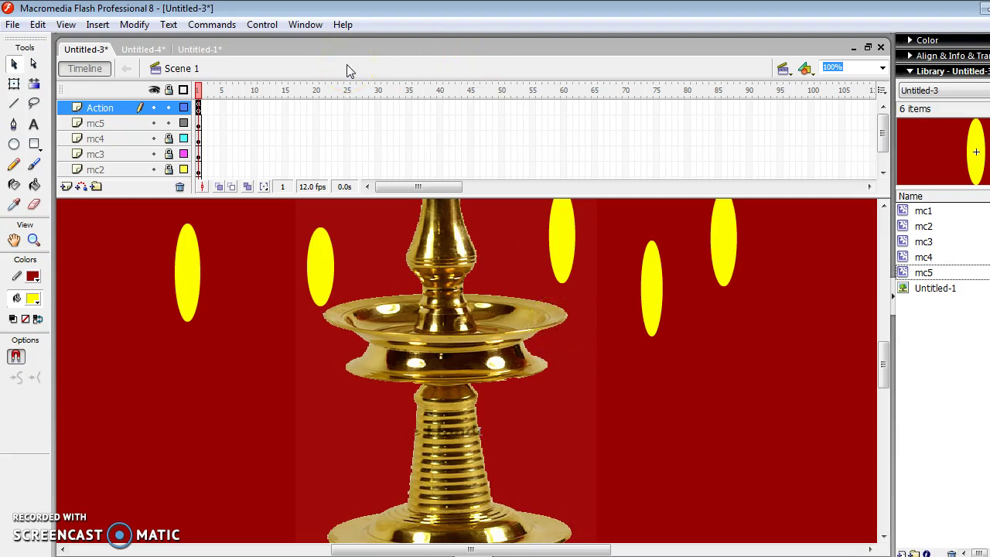
key(ctrl+Return)
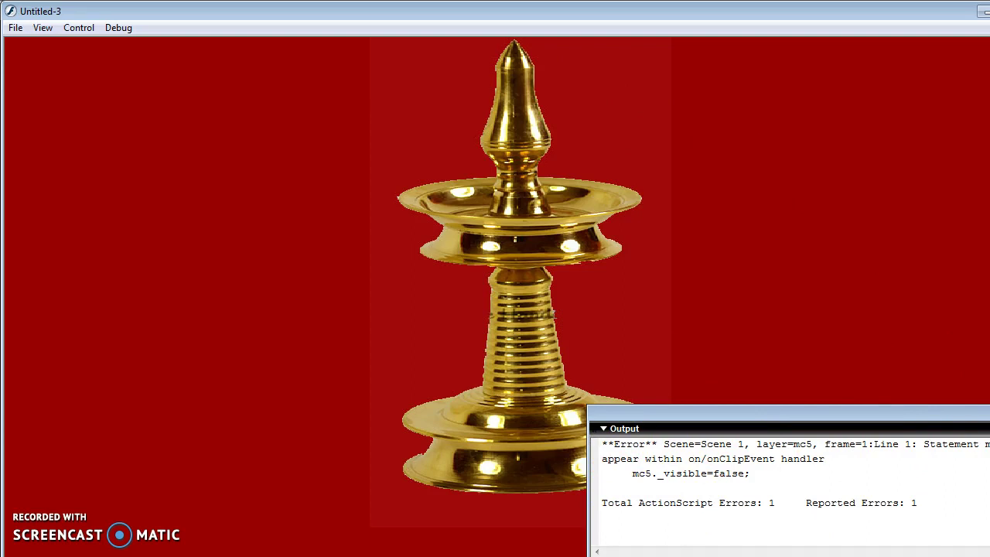
key(F2)
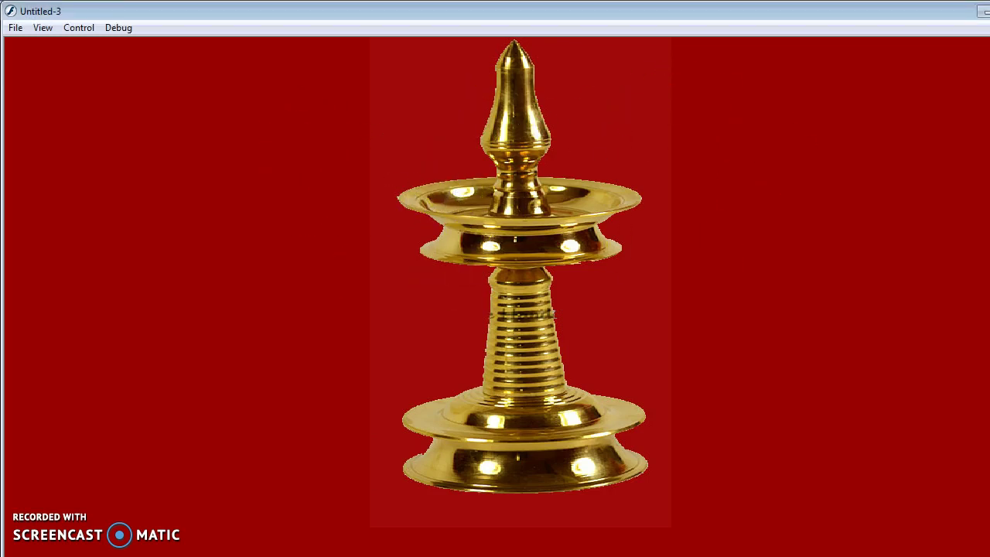
key(ctrl+w)
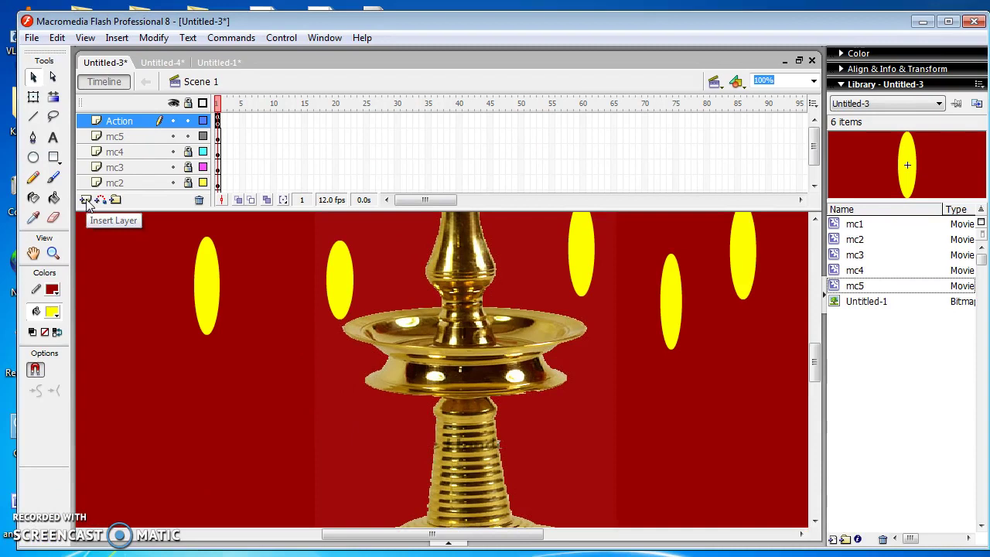
Add five new layers to the timeline for the buttons
click(86, 201)
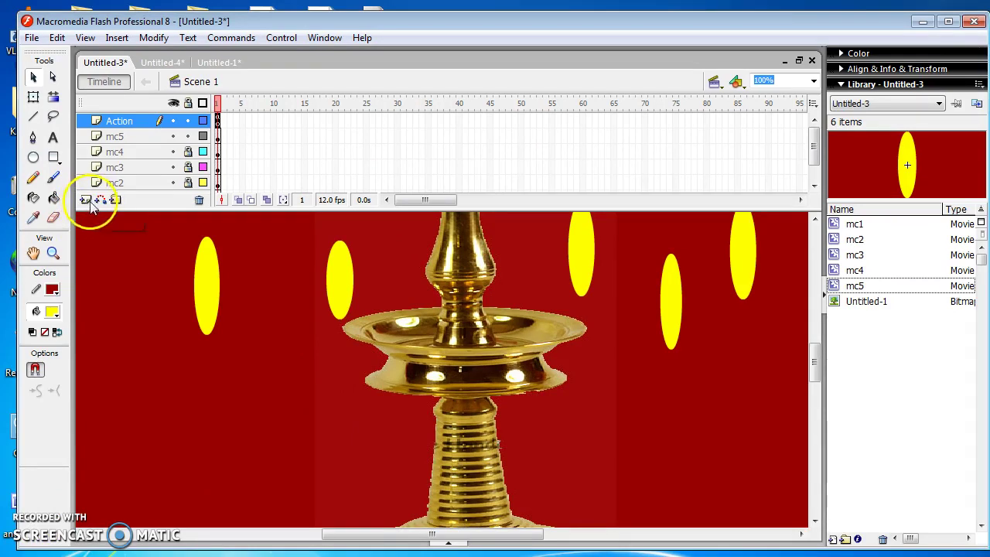
click(86, 201)
click(86, 201)
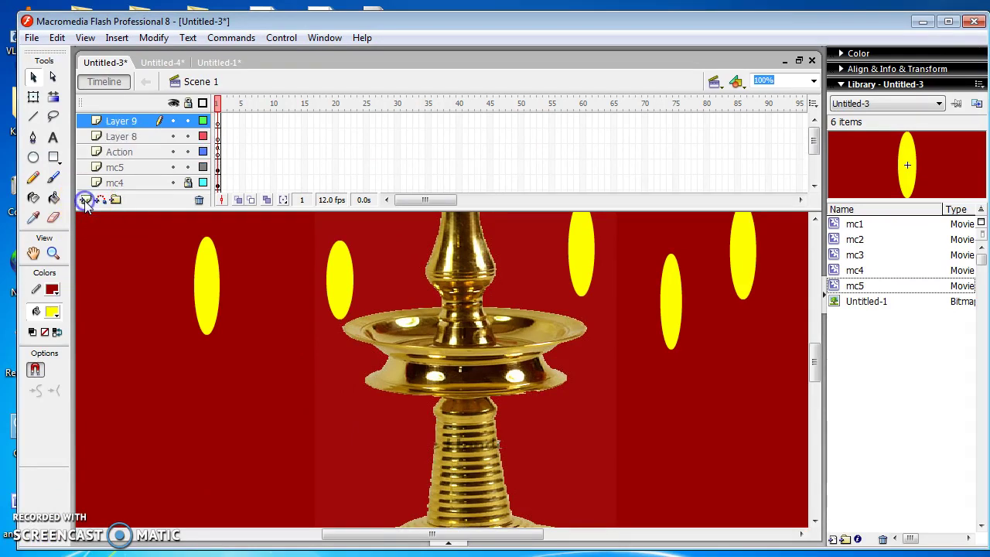
click(85, 201)
click(86, 201)
click(85, 201)
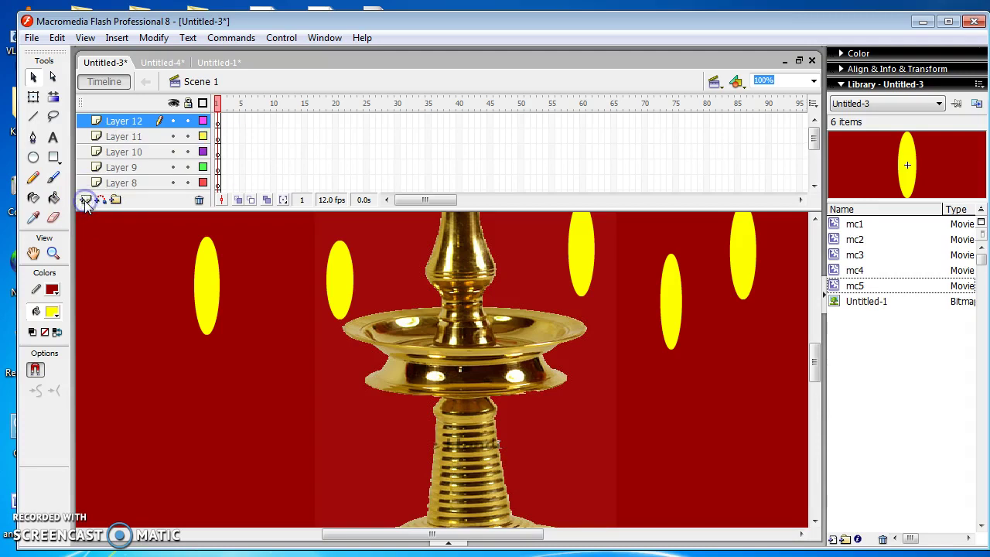
Rename Layers 8–12 to btn1, btn2, btn3, btn4 and btn5
click(133, 183)
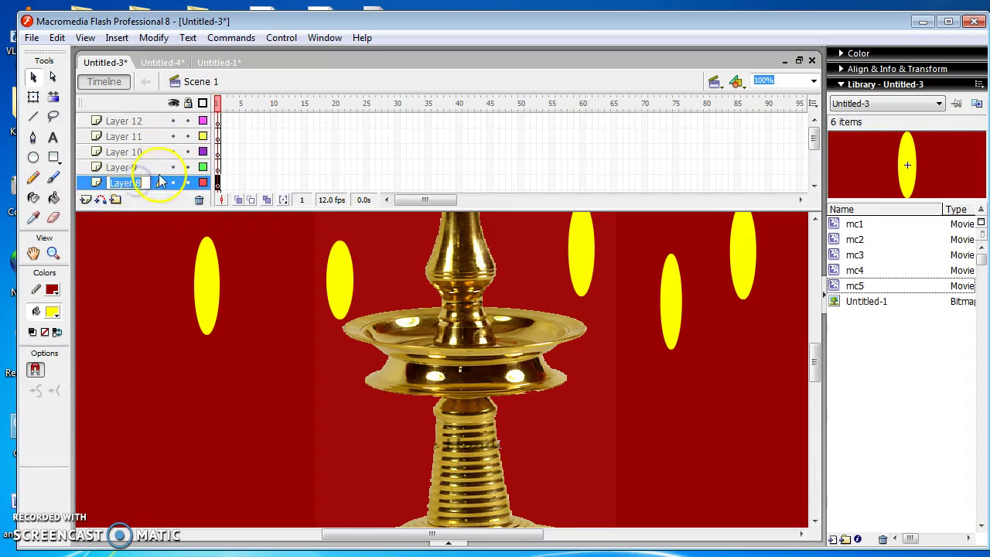
double_click(155, 181)
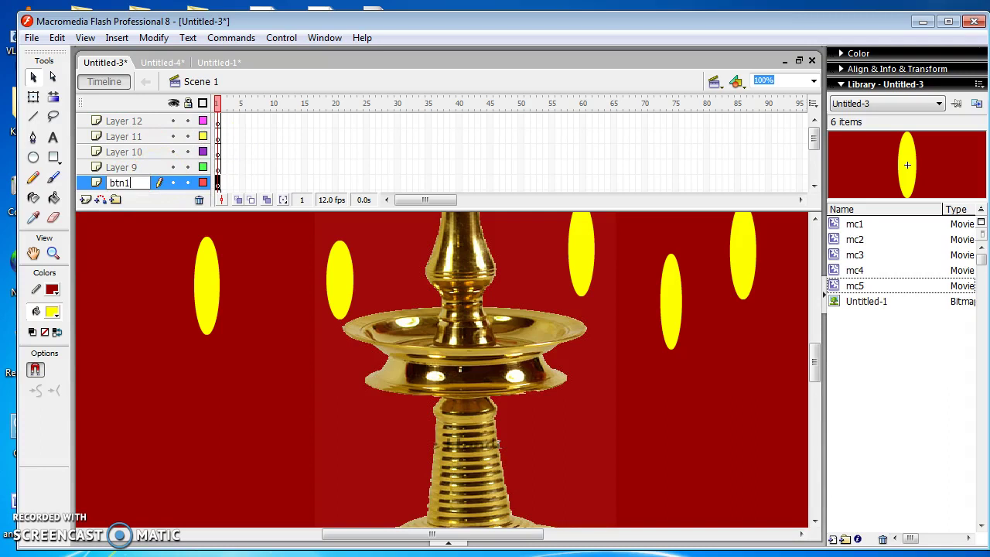
double_click(129, 167)
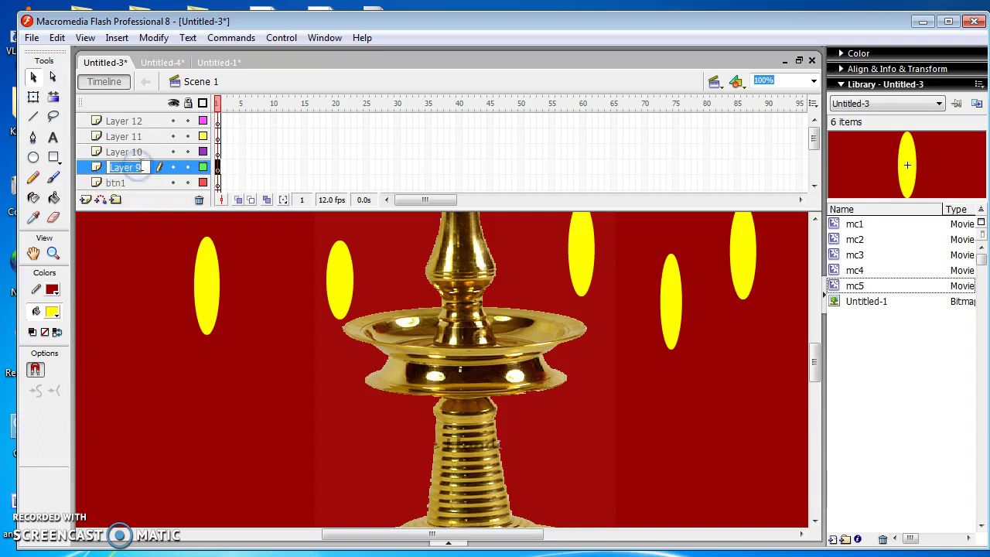
text(btn2)
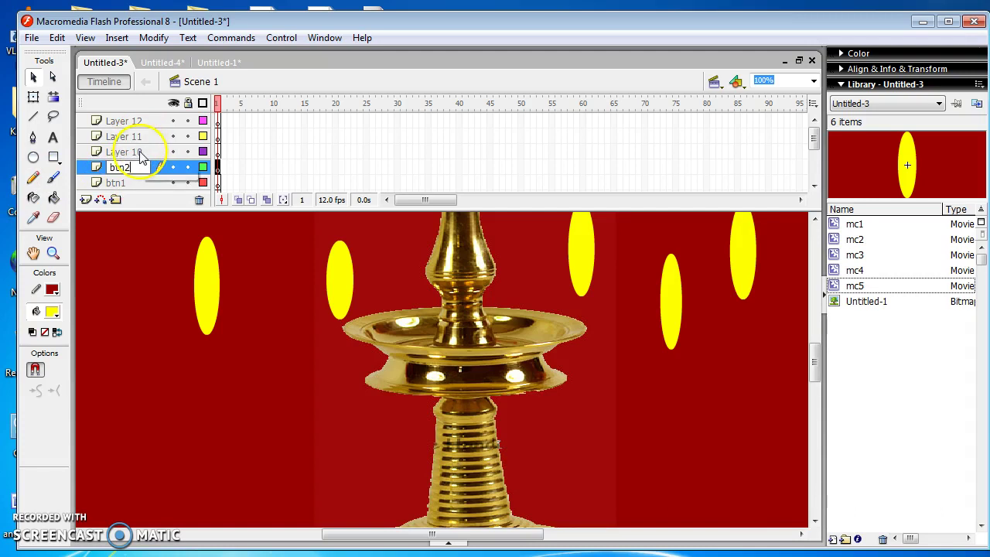
double_click(136, 154)
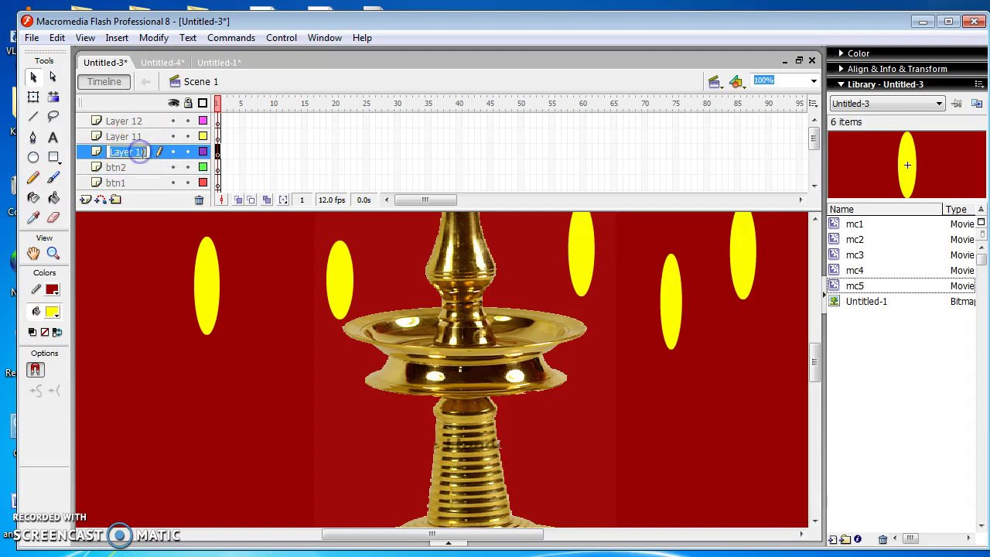
text(b)
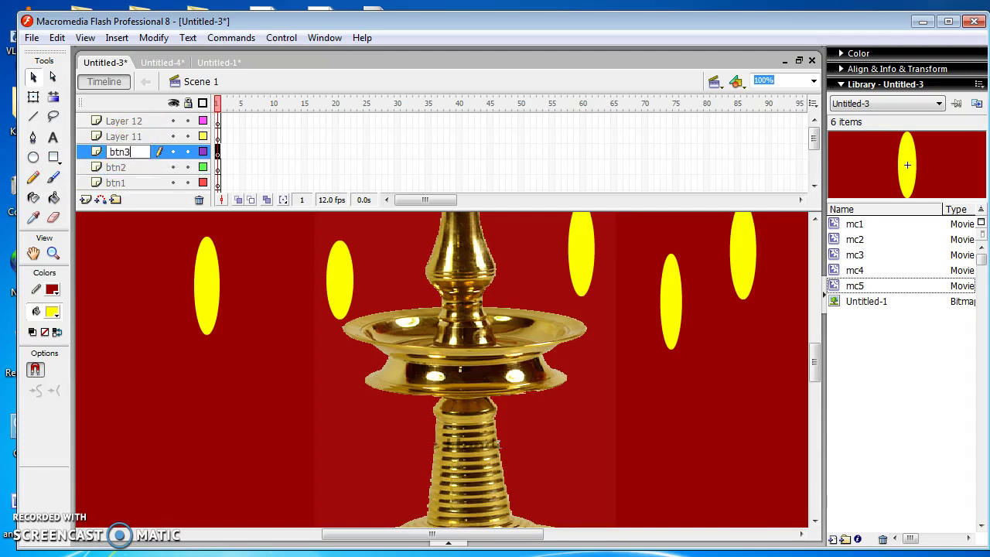
text(tn3)
double_click(131, 139)
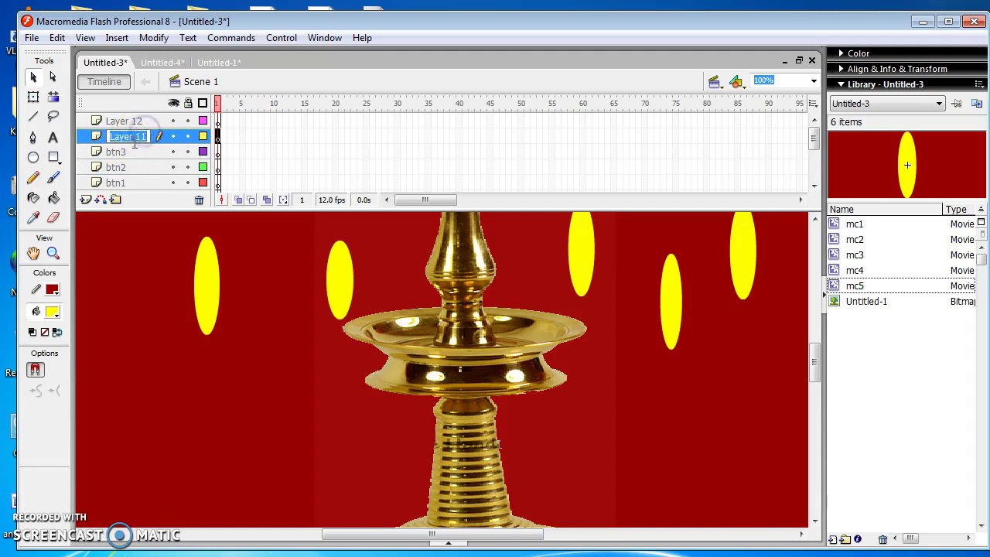
text(bt)
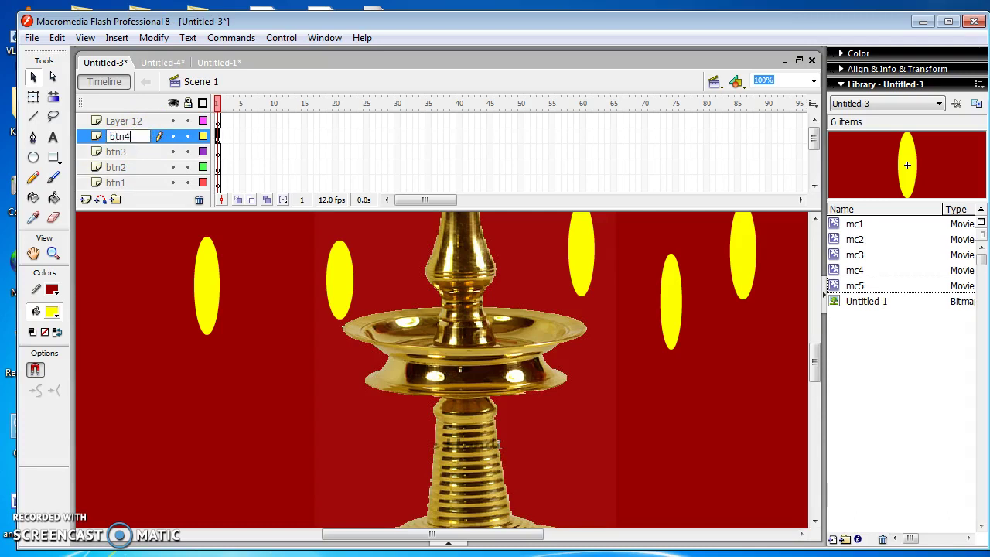
text(n4)
double_click(137, 122)
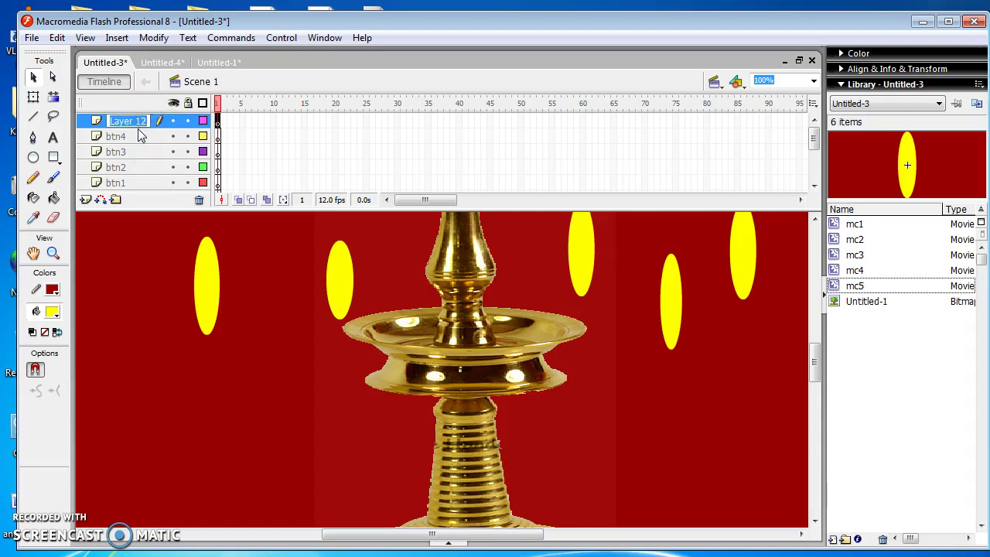
text(btn5)
key(Return)
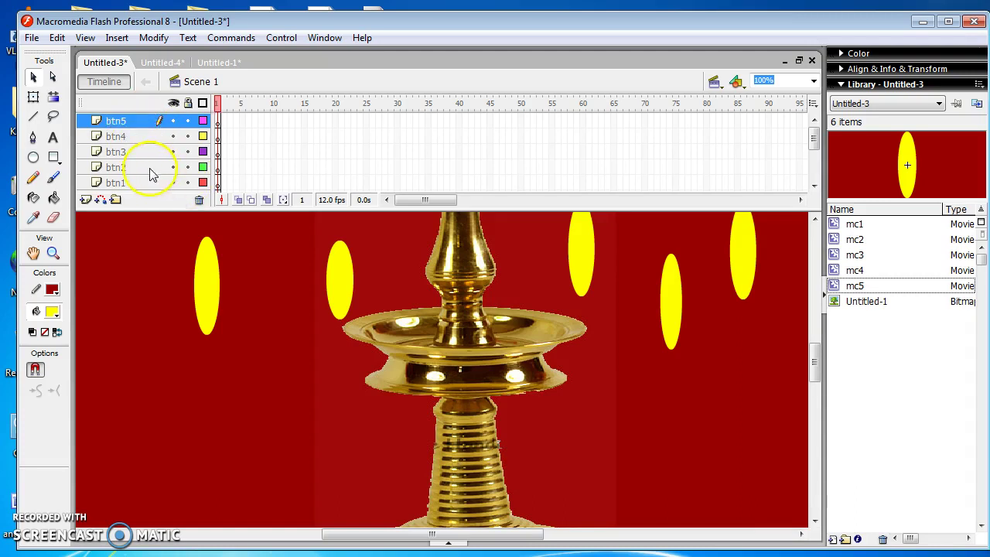
Make btn1 the working layer and lock Action, mc5 and btn2–btn5
click(155, 181)
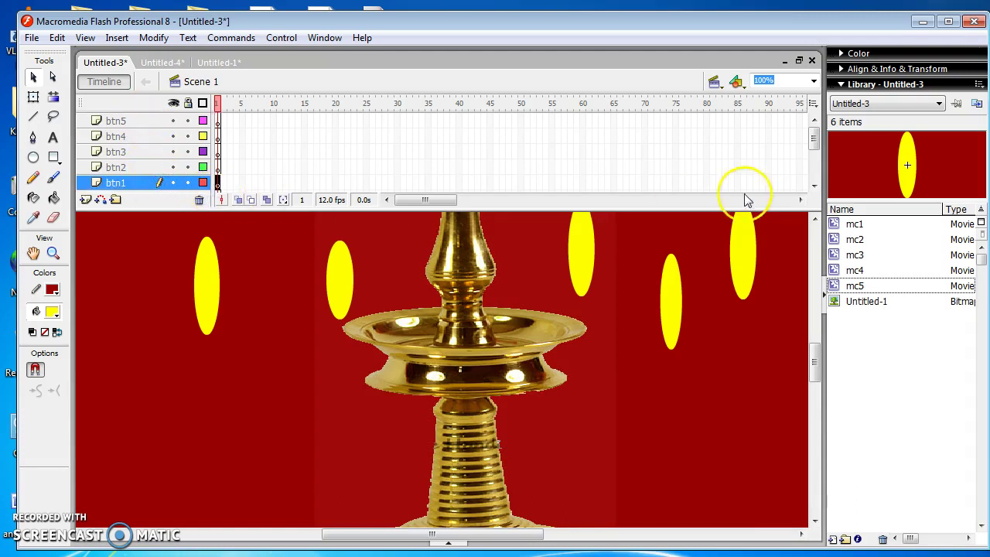
drag(813, 133, 815, 153)
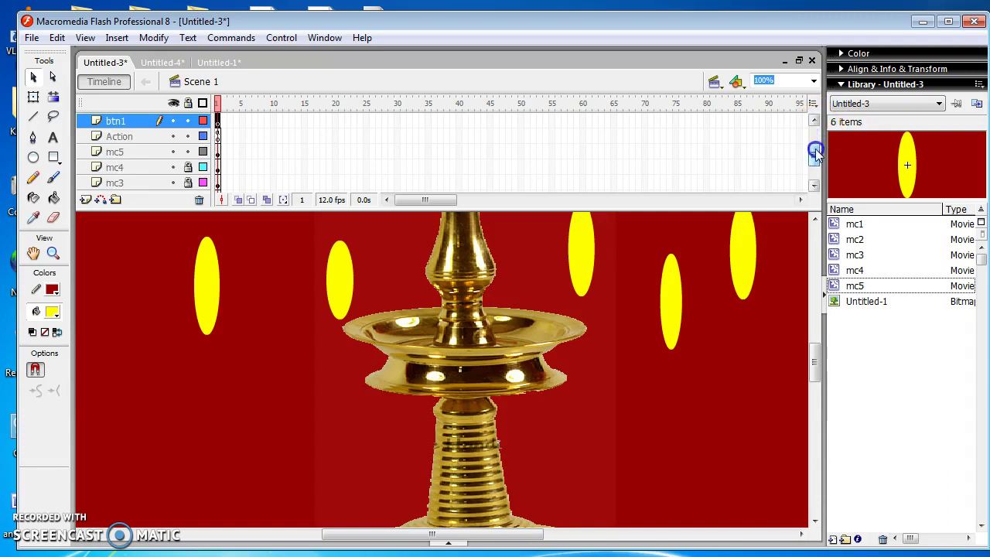
click(188, 151)
click(188, 136)
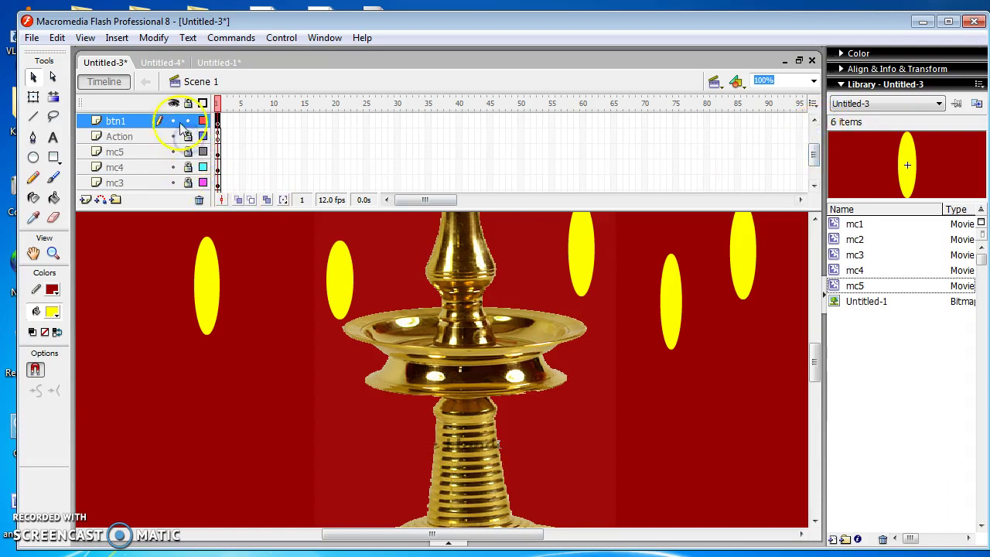
click(815, 157)
drag(818, 164, 816, 146)
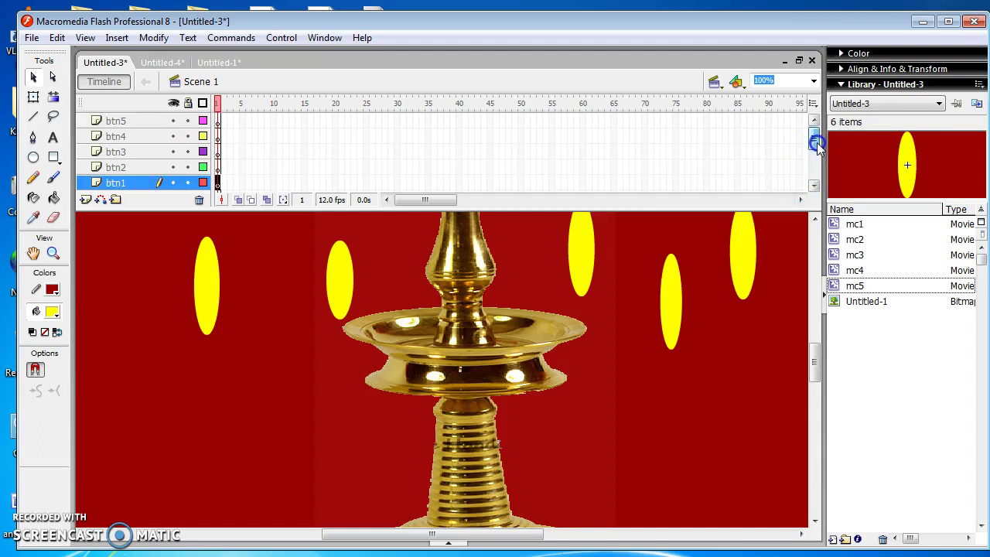
click(188, 121)
click(188, 136)
click(188, 151)
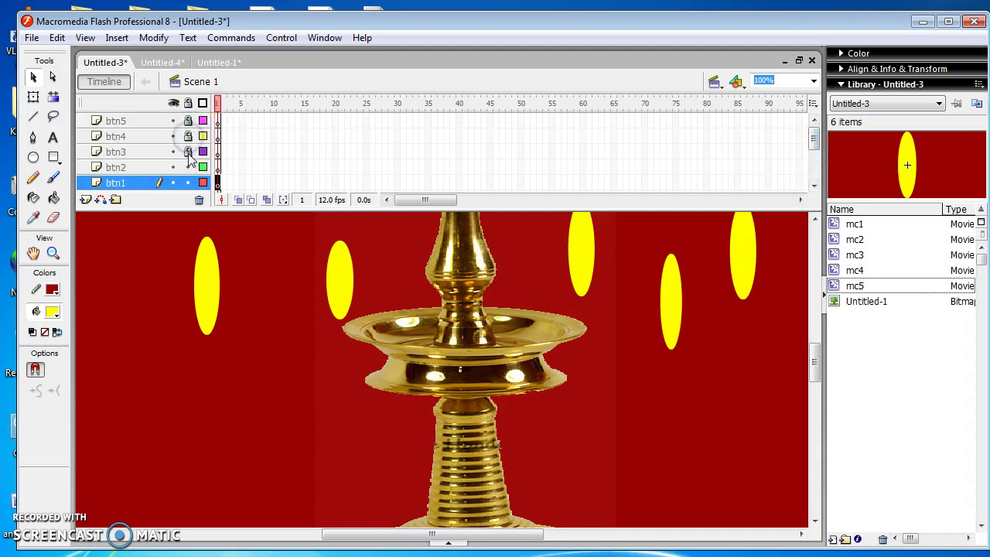
click(188, 167)
scroll(809, 139, down, 2)
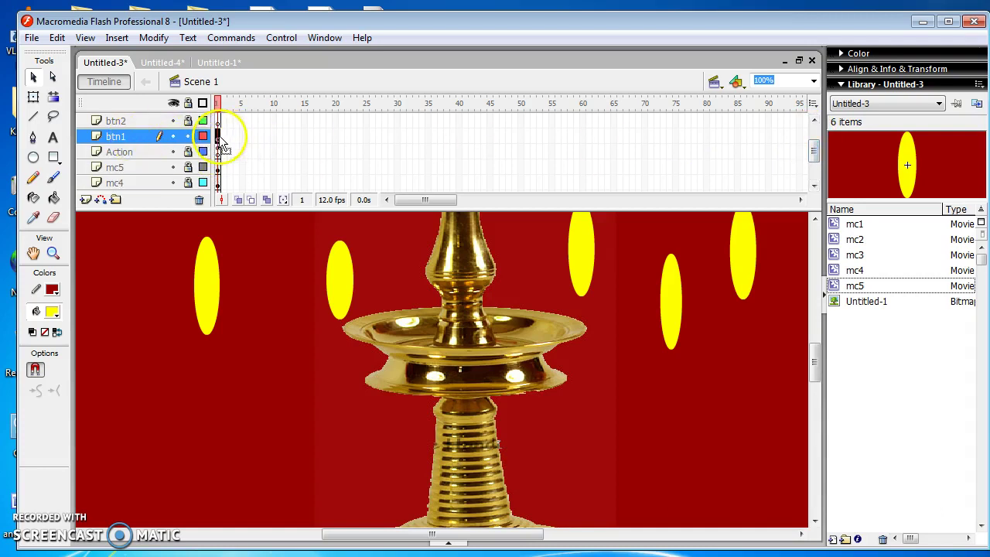
Set the fill colour to grey and the stroke colour to No Color
click(52, 312)
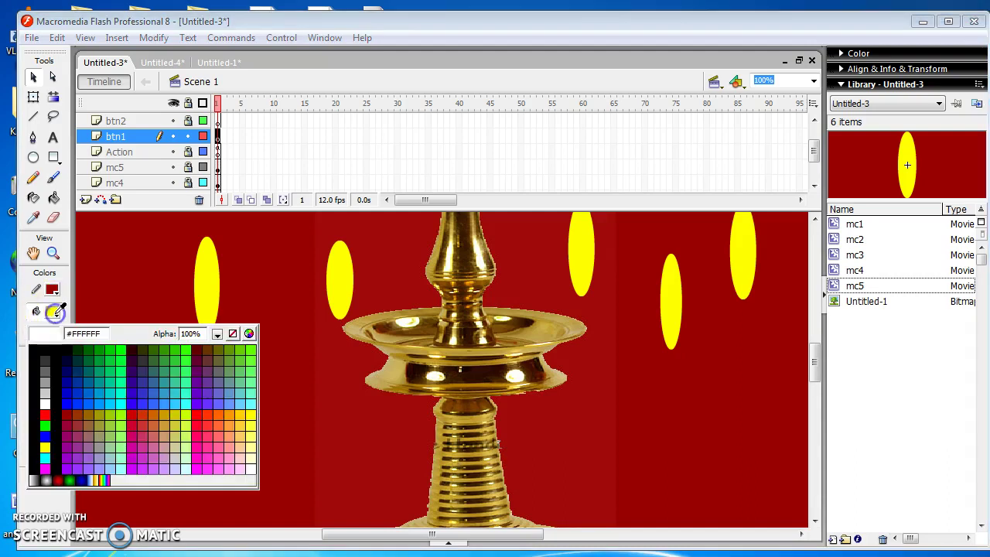
click(45, 382)
click(55, 295)
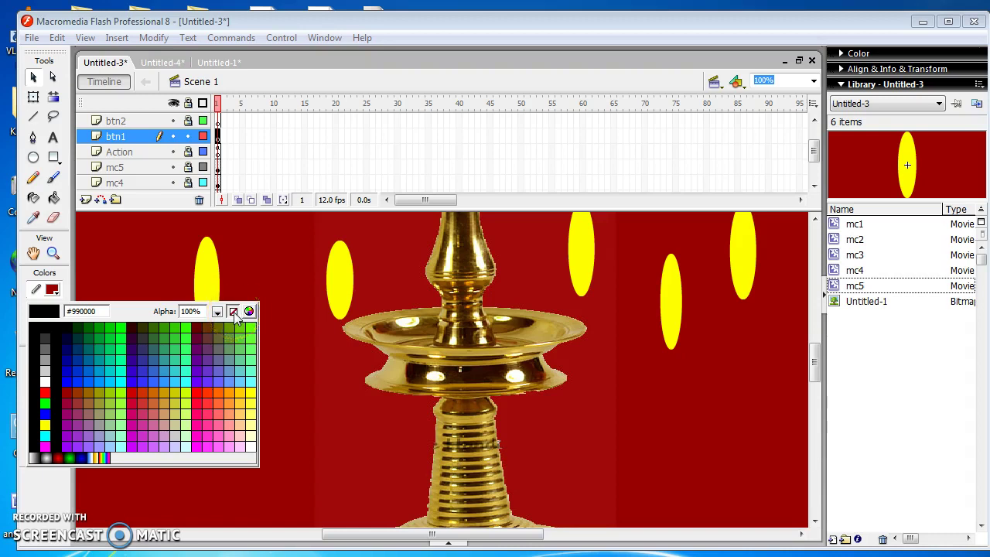
click(233, 312)
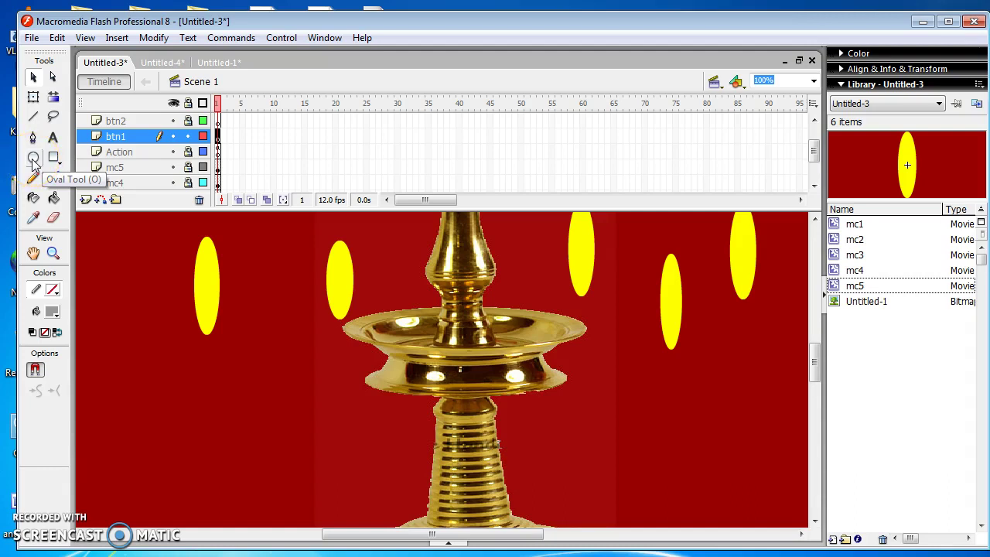
Draw a small flat oval under the leftmost flame and select it
click(33, 158)
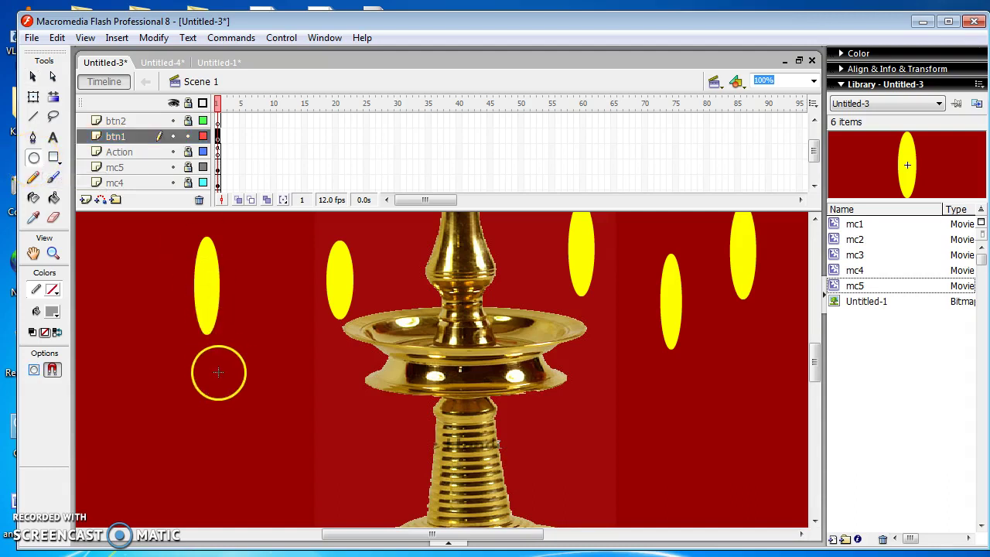
drag(218, 374, 251, 383)
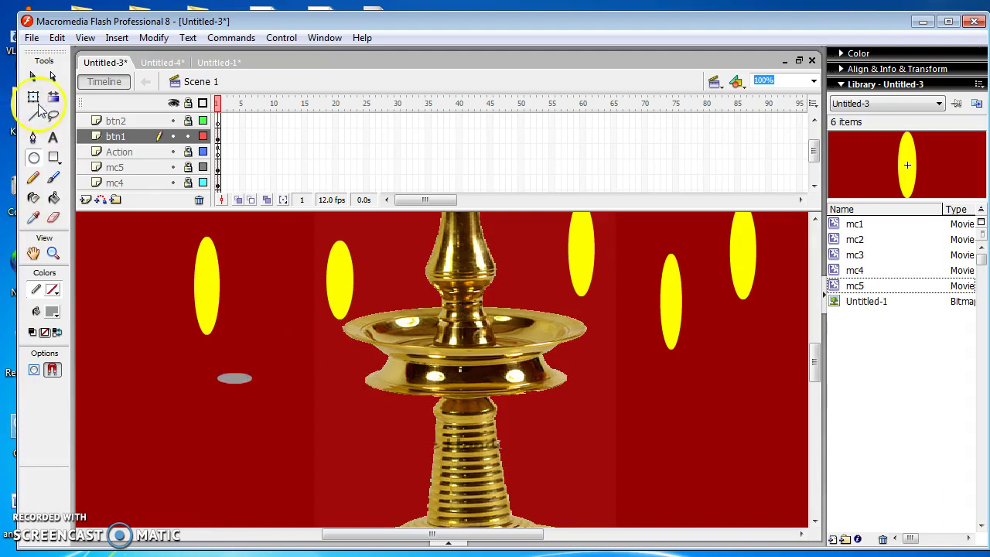
click(32, 75)
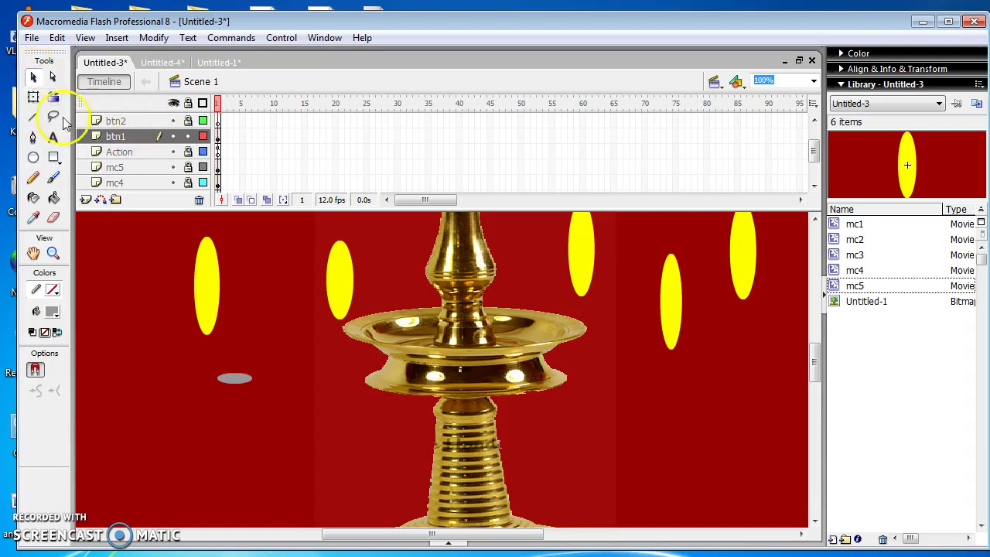
click(246, 377)
drag(263, 389, 272, 415)
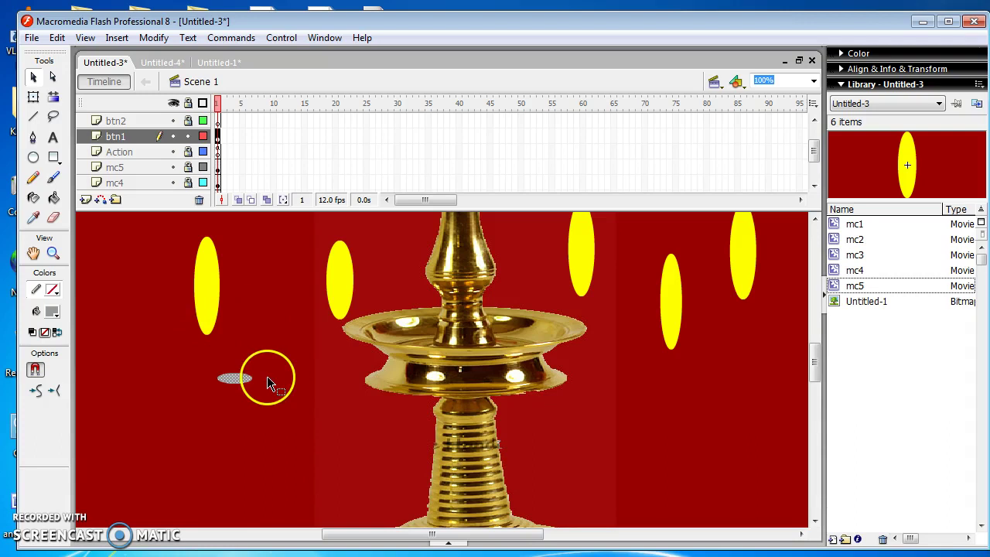
Convert the selected oval to a Button symbol named btn1 with F8
key(F8)
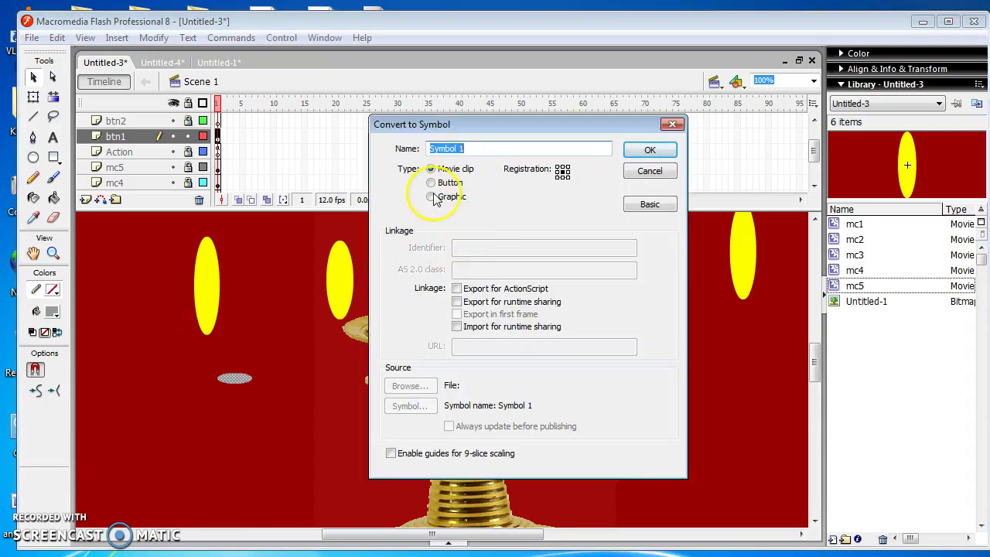
key(BackSpace)
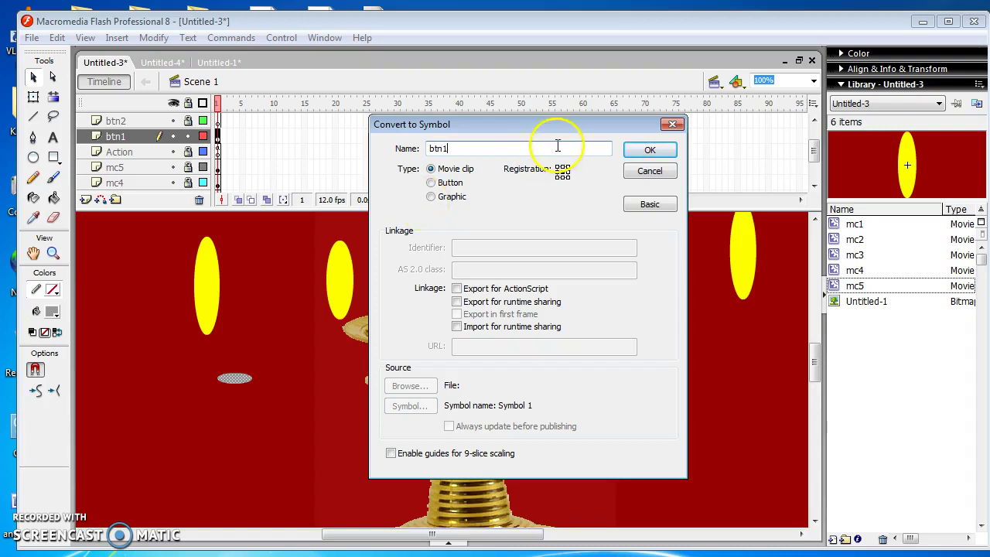
click(431, 184)
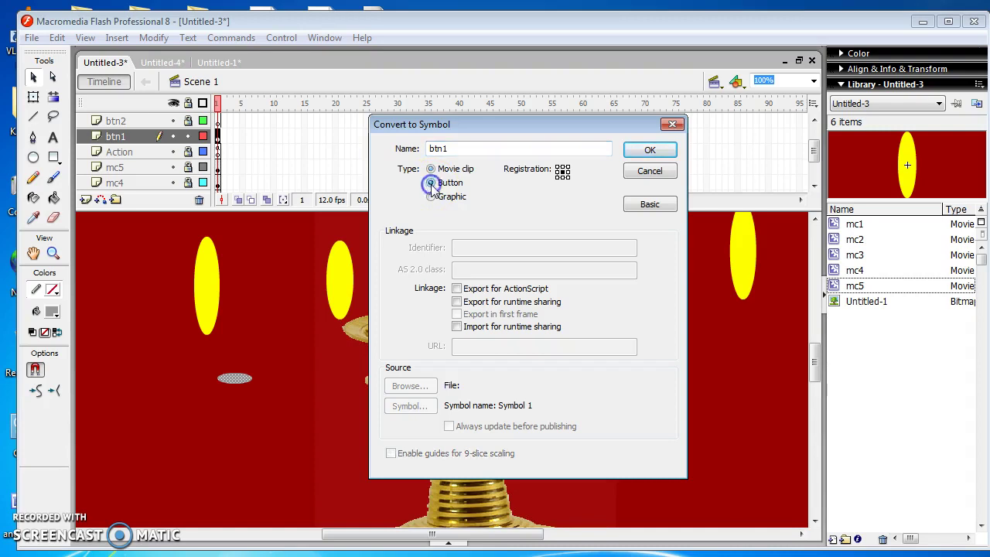
click(650, 150)
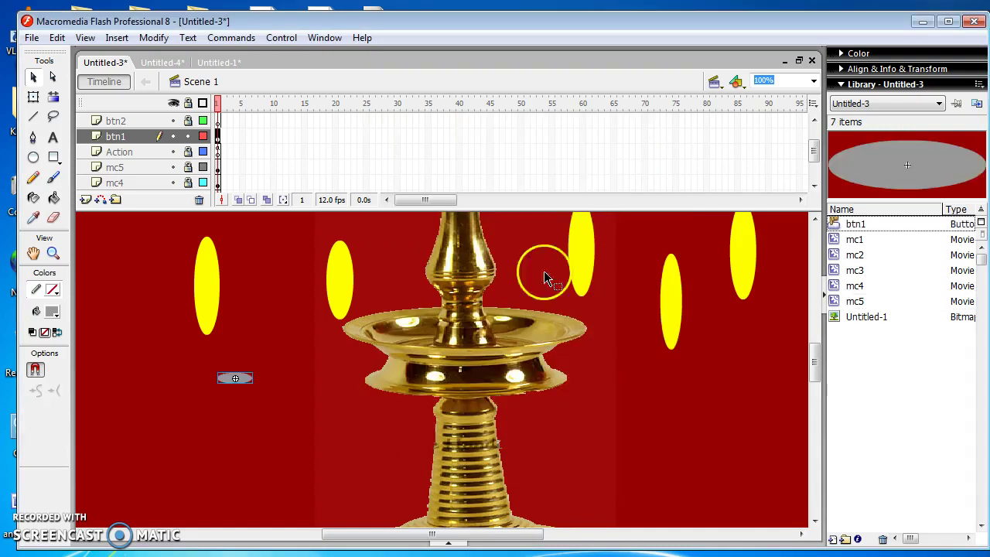
Enter btn1 as the button's instance name in Properties, then deselect it
click(447, 541)
click(173, 492)
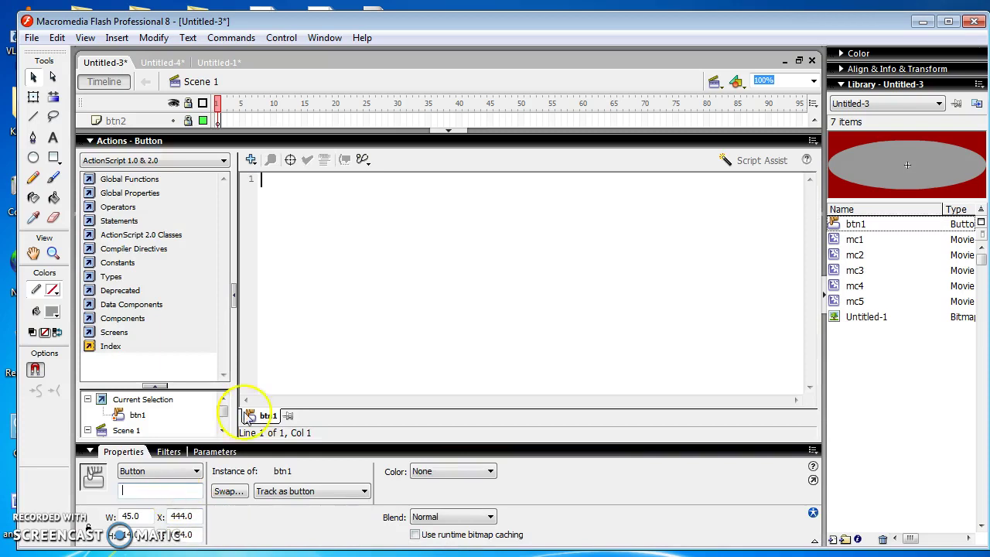
click(90, 141)
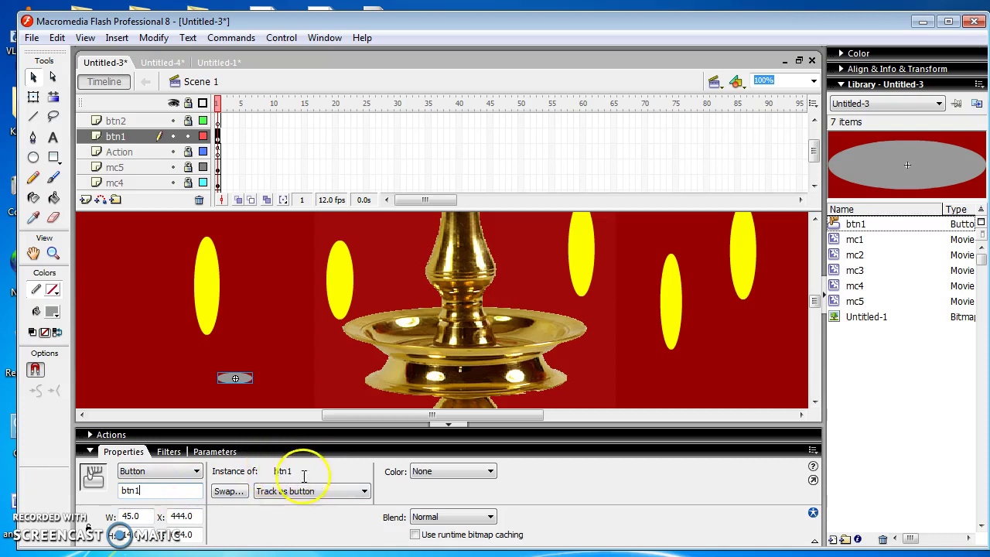
click(276, 367)
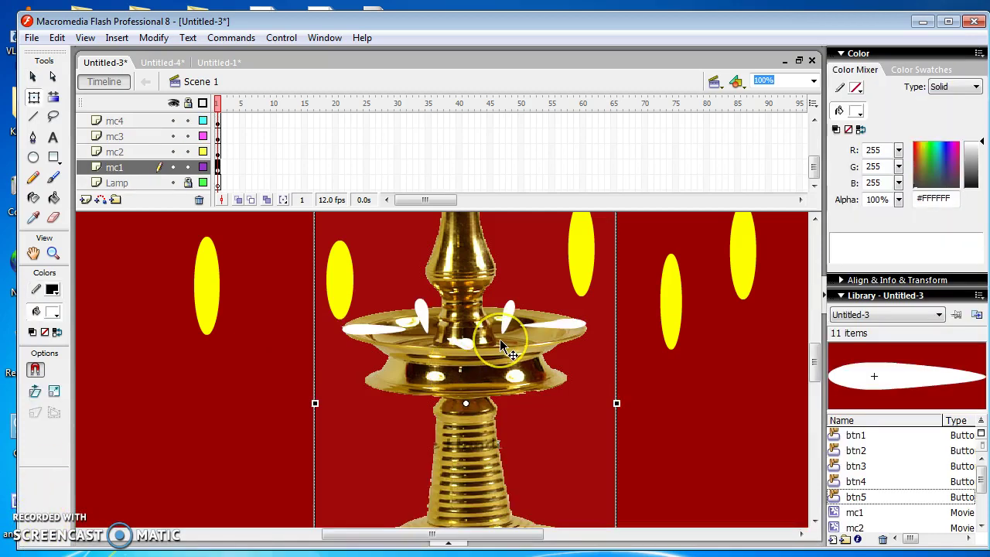
Select the btn1 wick button instance on the lamp and open its Actions panel
click(513, 328)
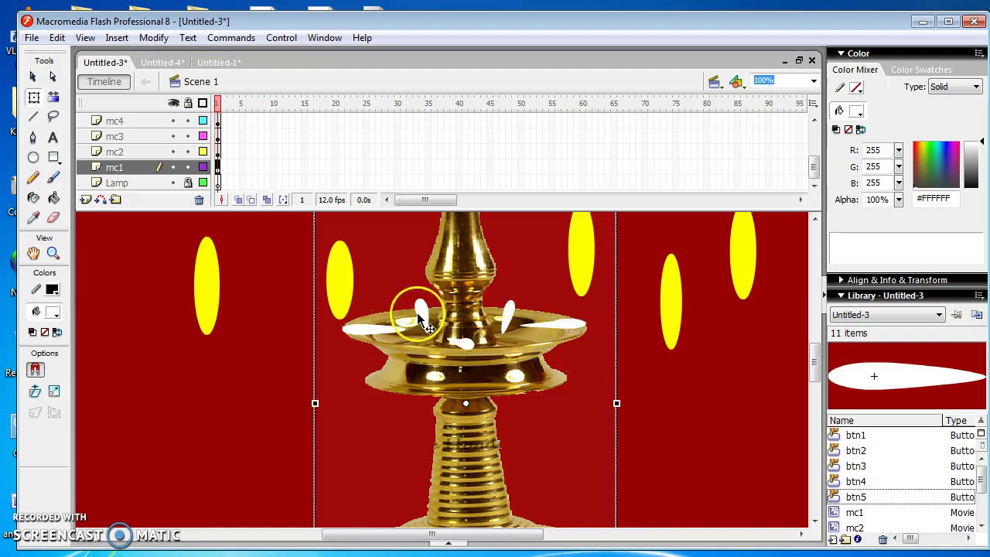
click(373, 330)
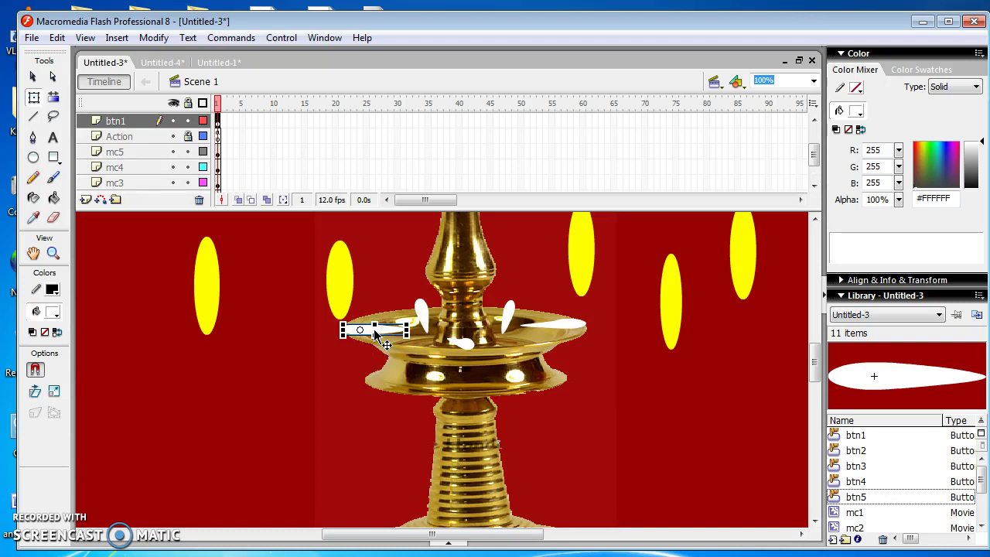
right_click(373, 331)
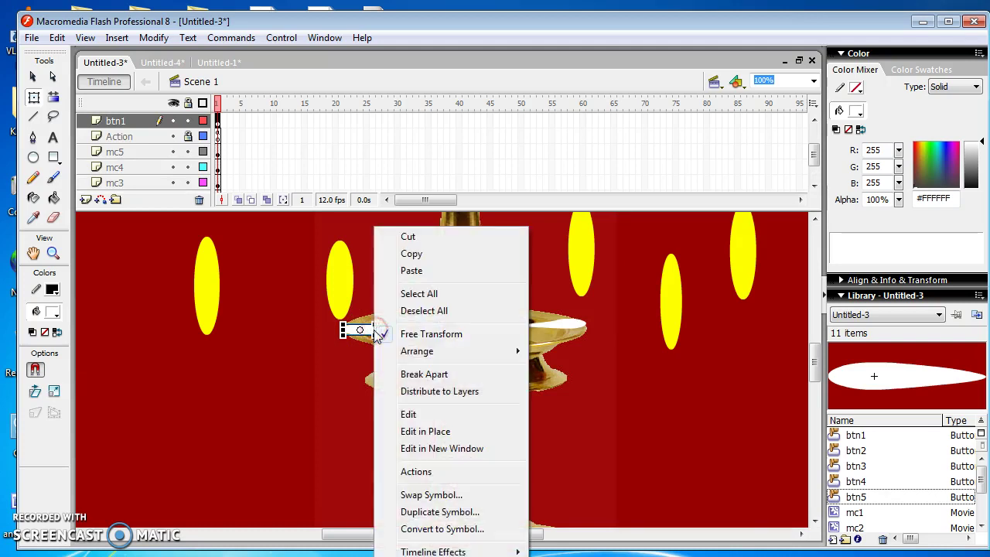
click(331, 368)
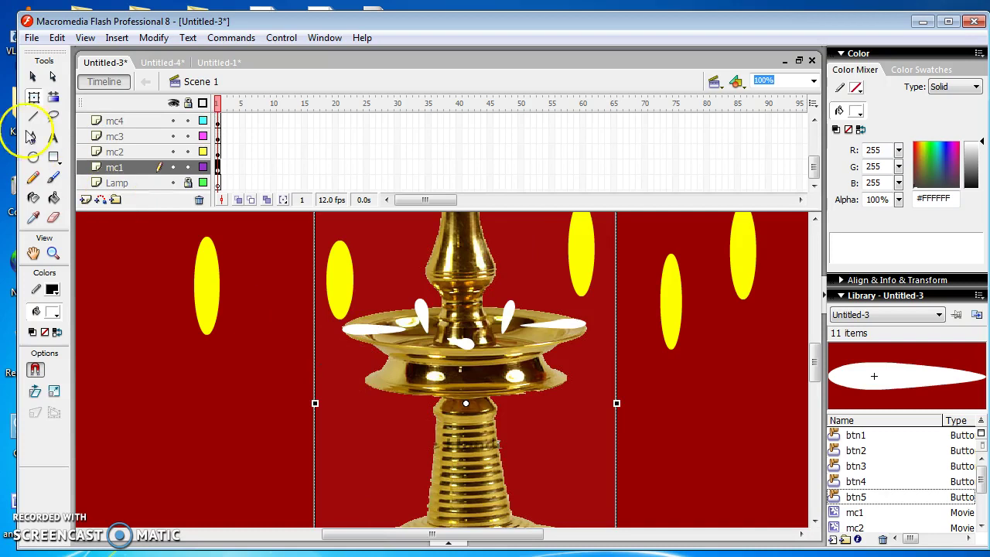
click(34, 77)
right_click(362, 327)
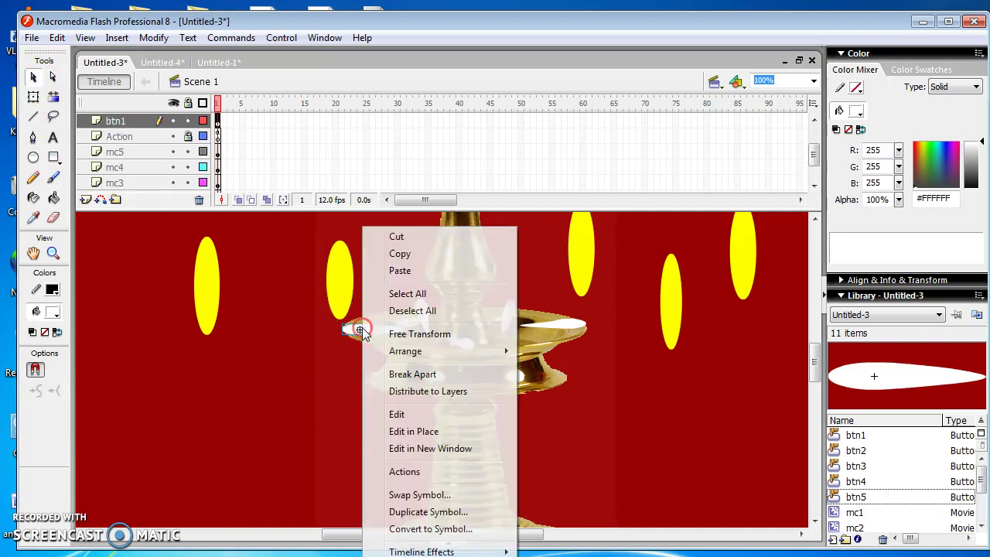
click(358, 340)
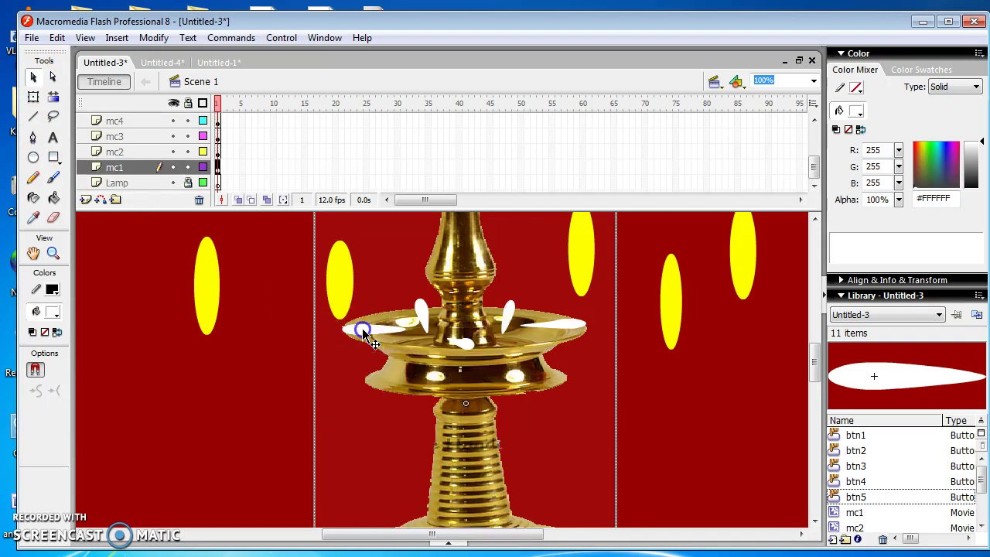
click(364, 331)
right_click(362, 331)
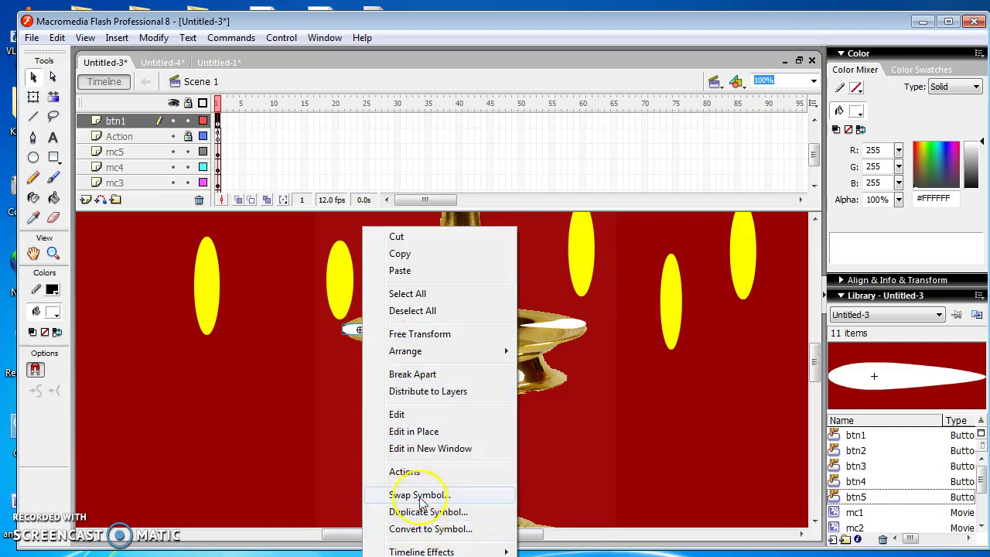
click(406, 471)
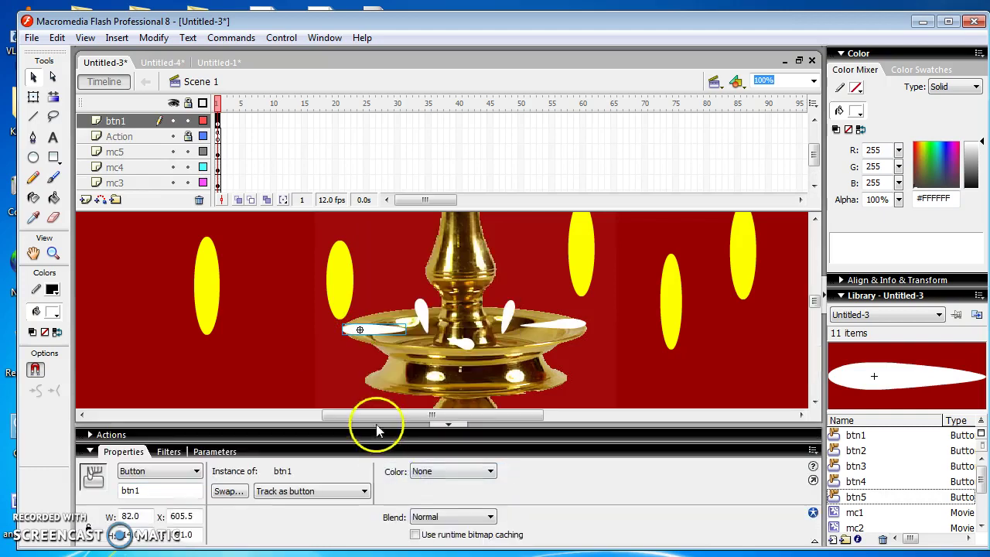
Write on(release){ mc1._visible=true; } for btn1, confirm no syntax errors, and collapse Actions
click(94, 434)
click(323, 198)
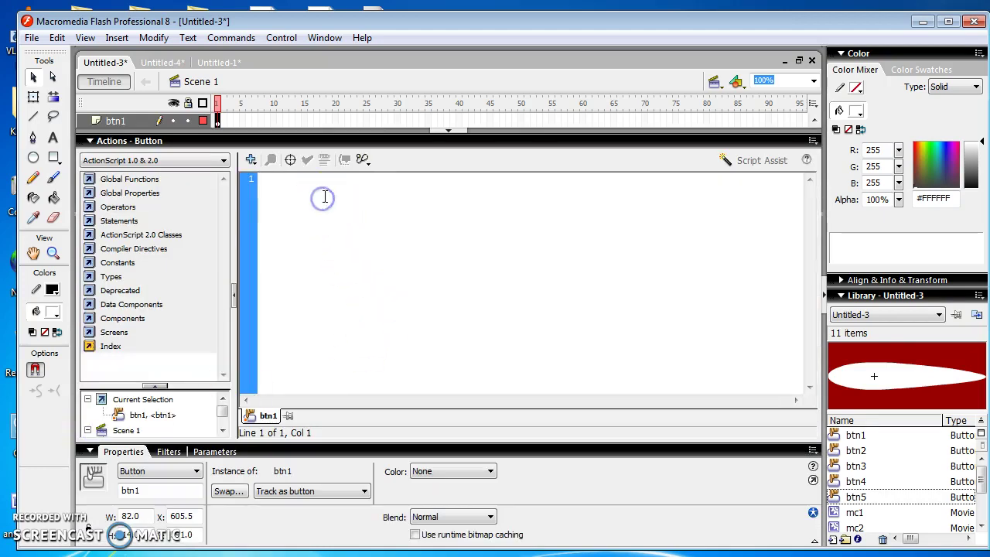
text(on)
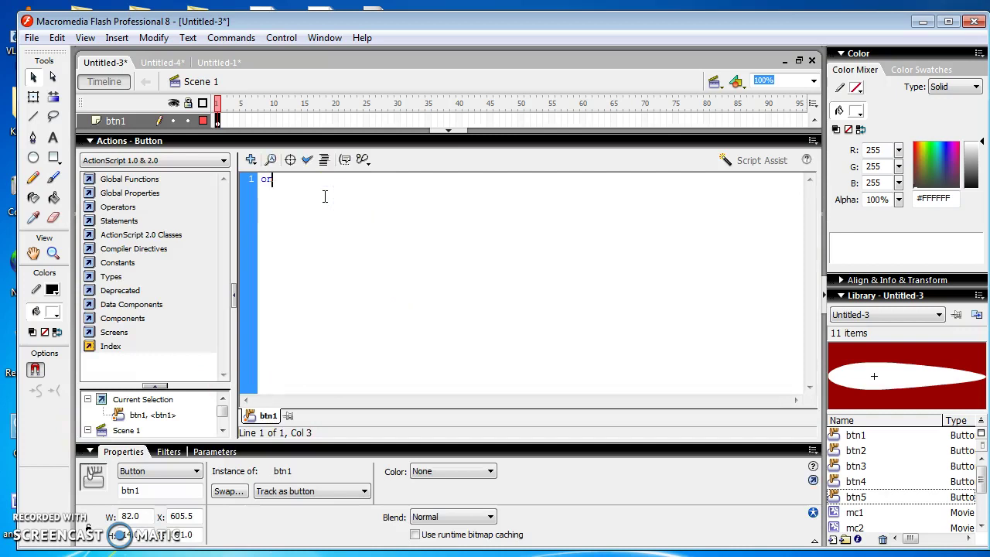
text( (r)
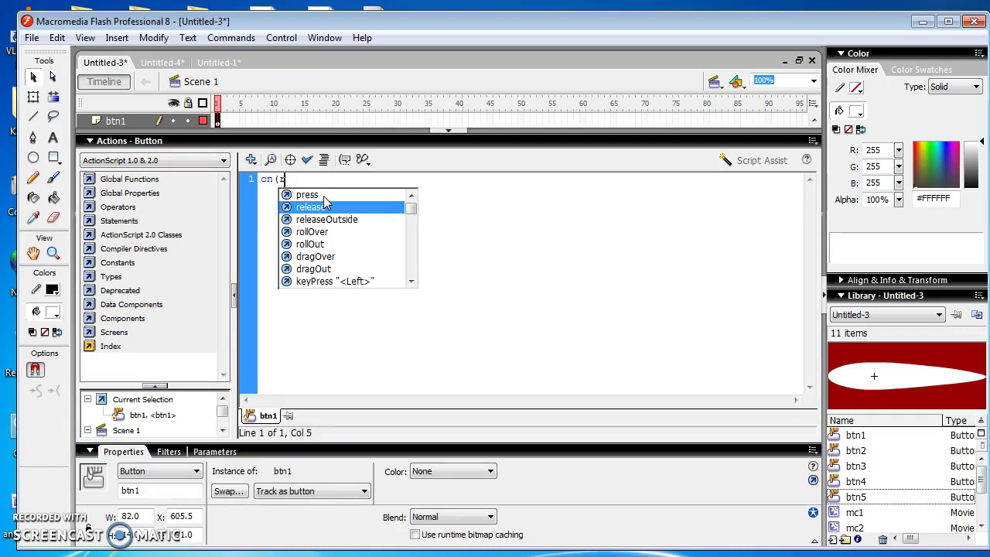
text(ele)
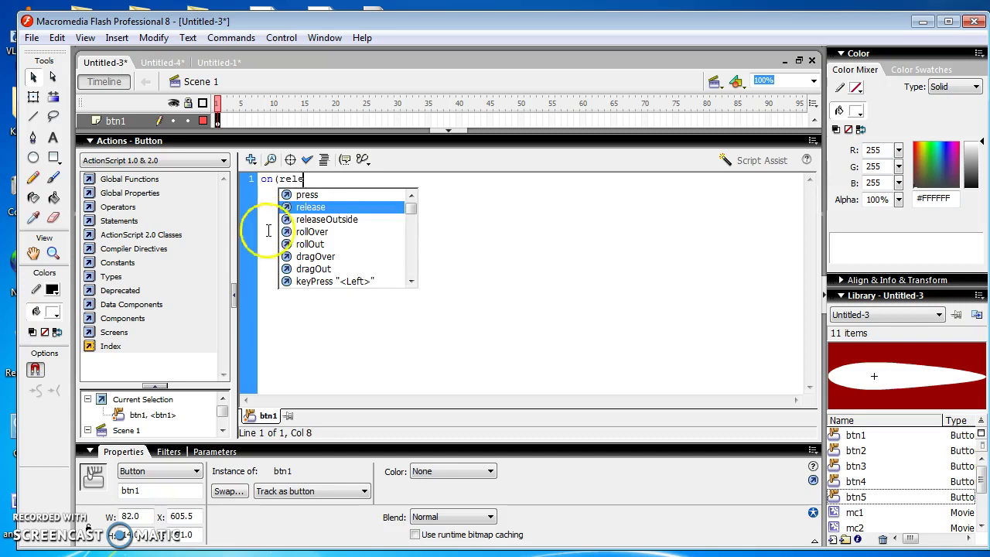
double_click(319, 205)
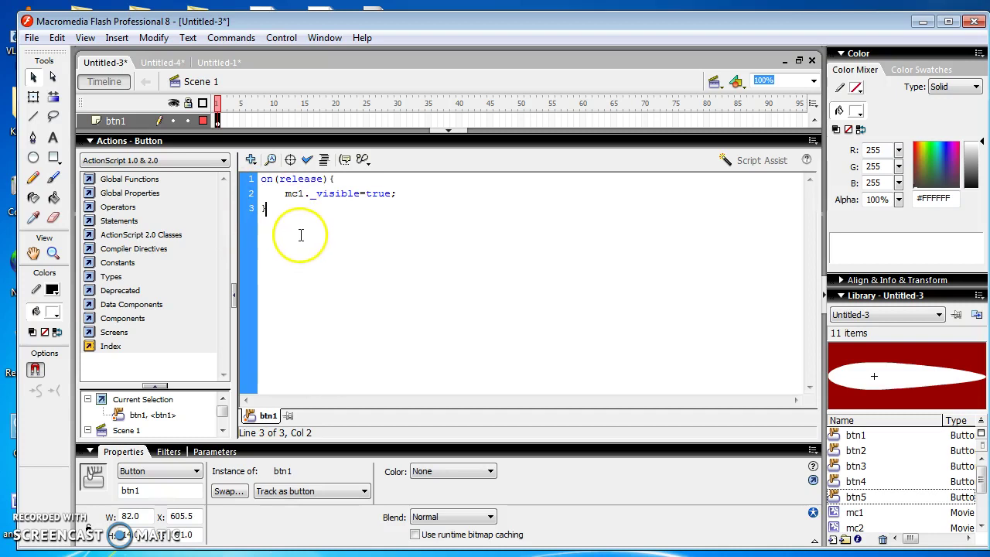
click(307, 160)
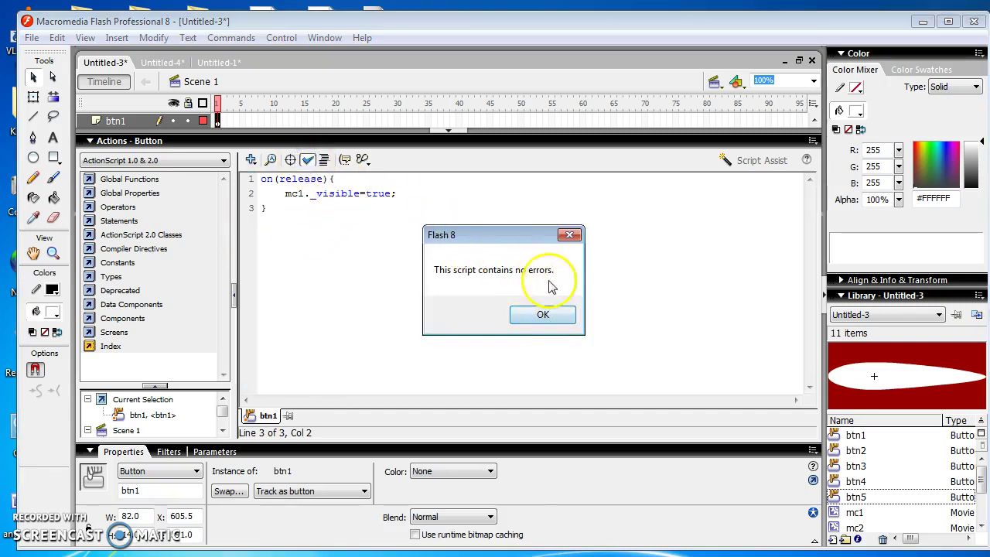
click(547, 312)
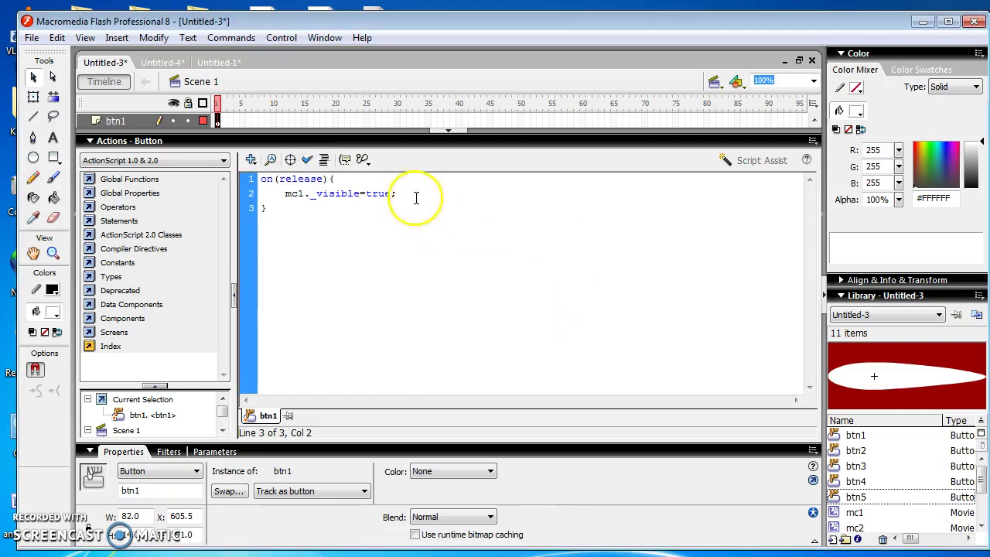
click(441, 141)
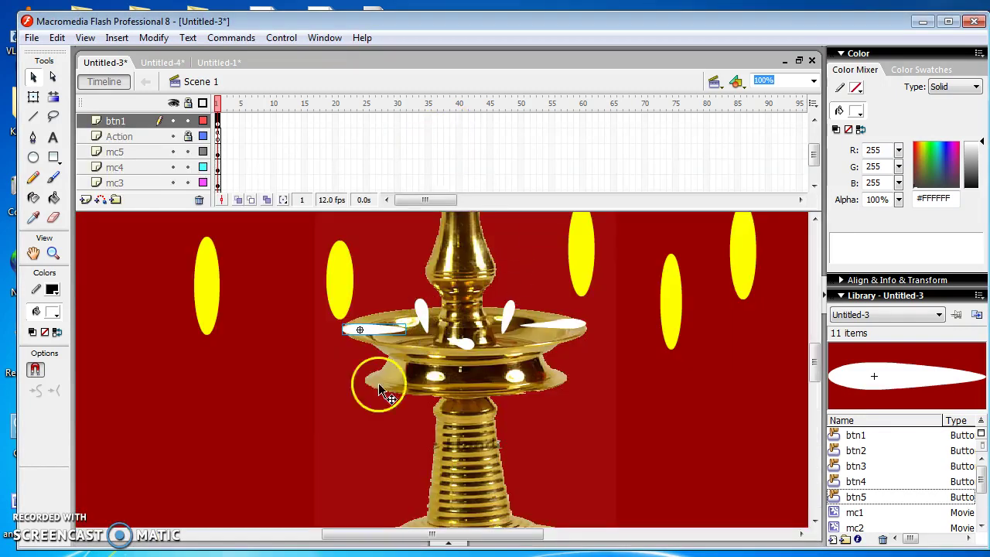
Scroll the layer list and select the mc1 layer's leftmost flame
drag(812, 150, 811, 165)
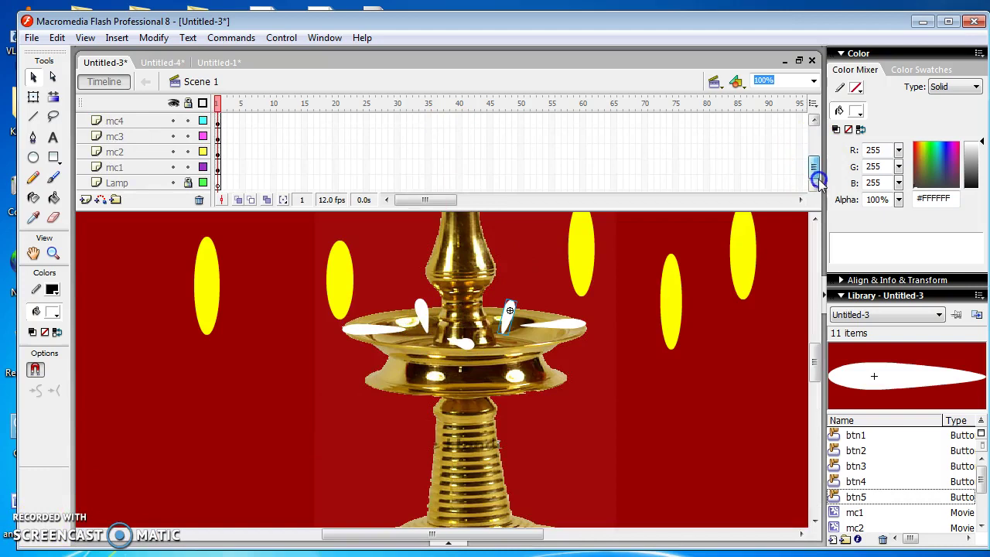
click(155, 167)
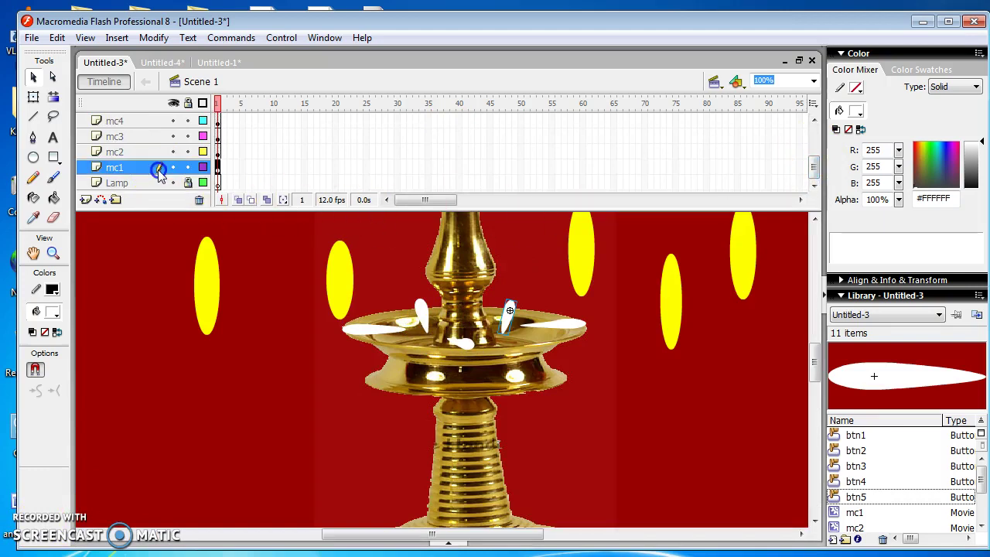
Edit mc1 in place, drag its outline into a tapered flame, then reopen mc1
double_click(212, 269)
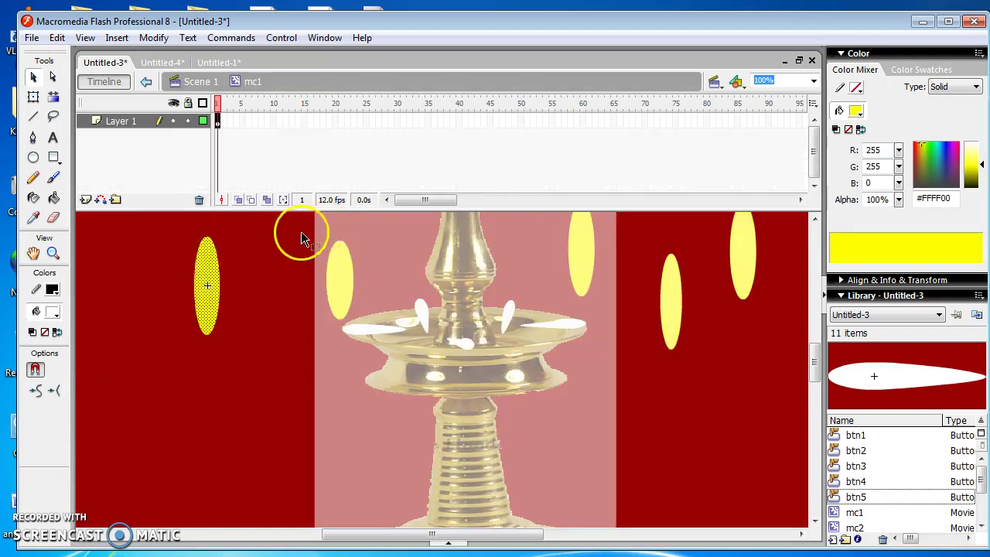
click(244, 341)
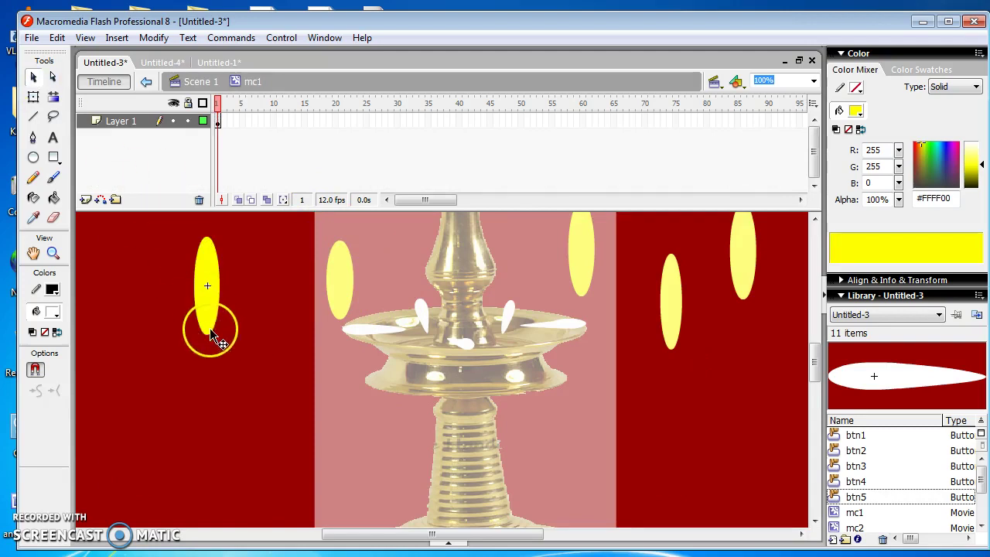
mouse_move(205, 335)
mouse_down()
mouse_move(208, 289)
mouse_move(202, 321)
mouse_move(215, 317)
mouse_up()
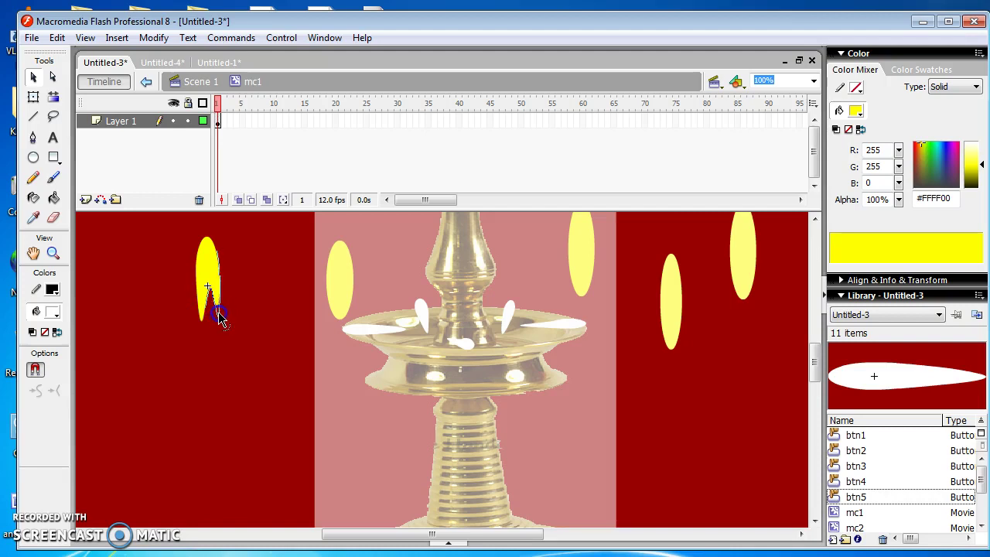
click(210, 295)
double_click(210, 355)
key(q)
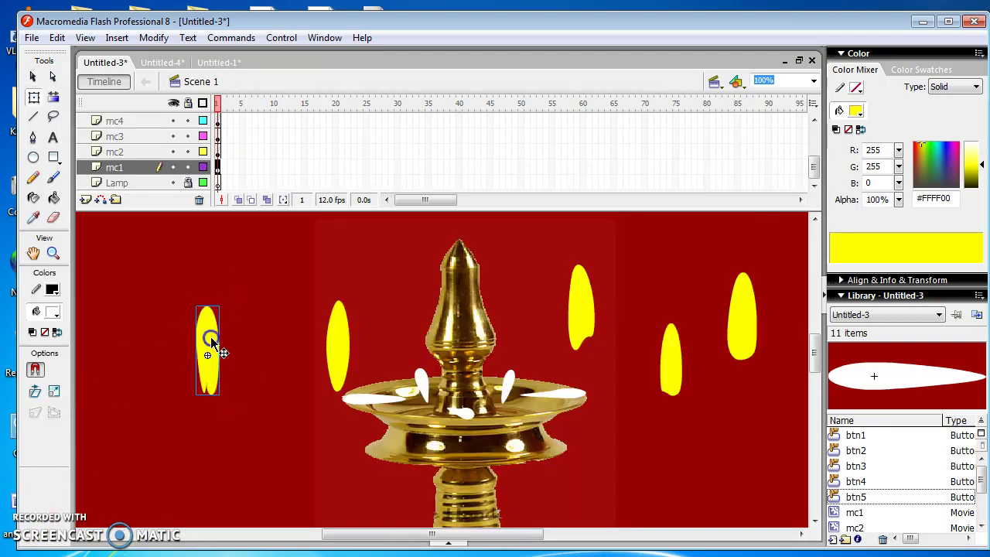
double_click(211, 342)
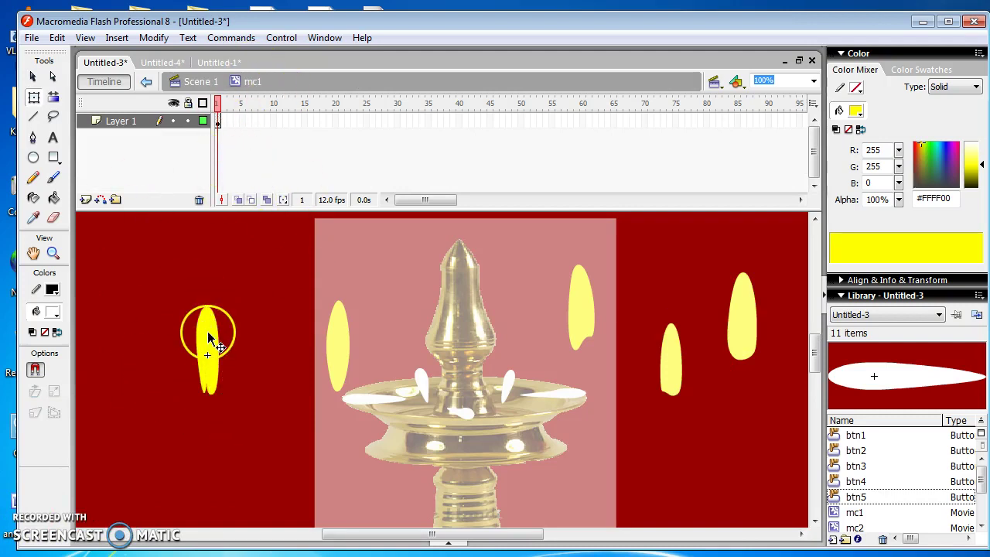
Add flame keyframes at frames 5 and 10, pulling the flame's bottom tip upward at frame 5
click(242, 120)
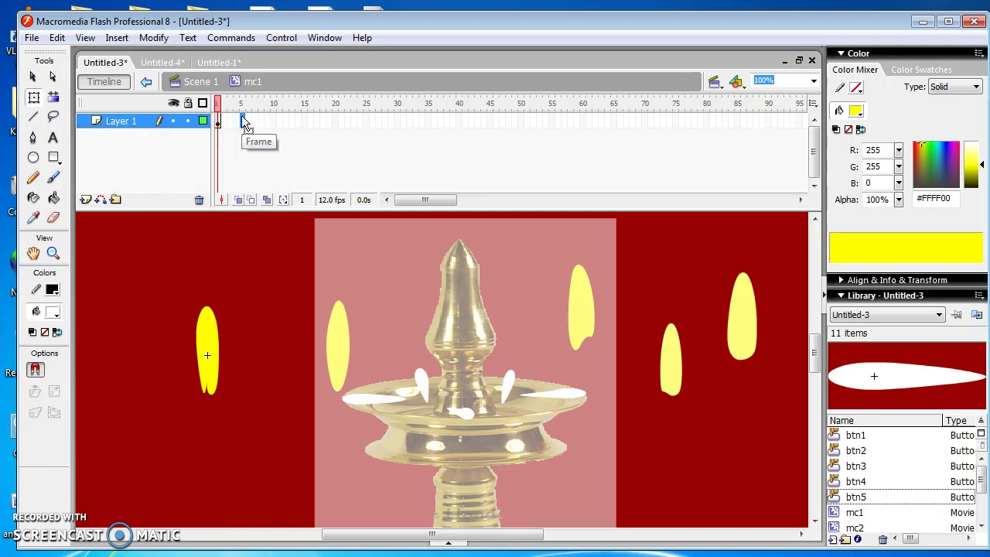
right_click(242, 121)
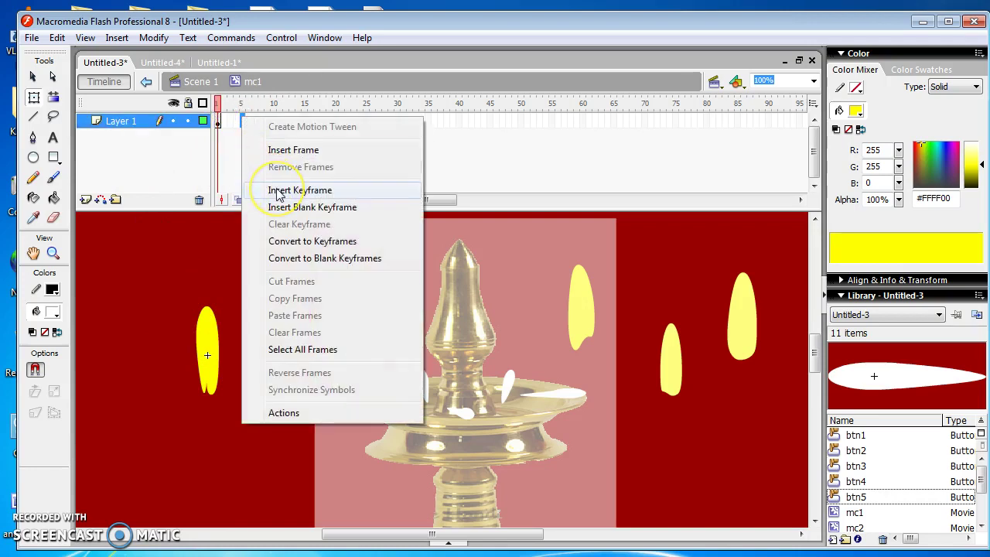
click(276, 191)
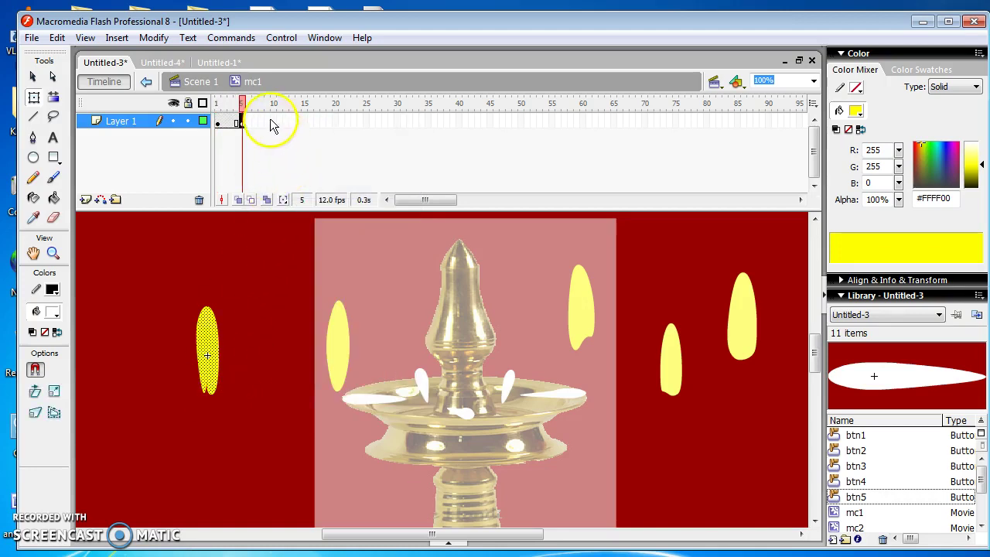
click(232, 389)
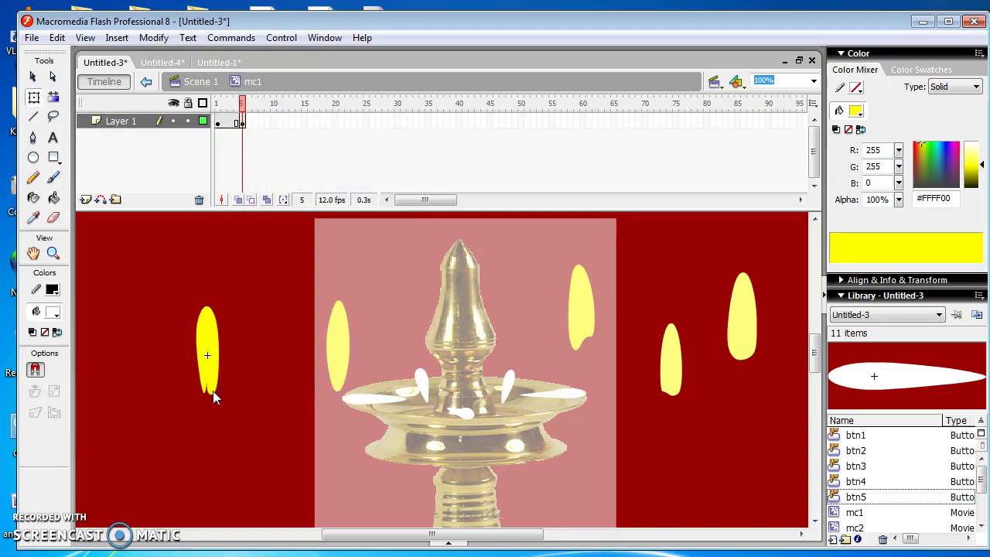
drag(211, 393, 211, 386)
click(275, 122)
right_click(276, 123)
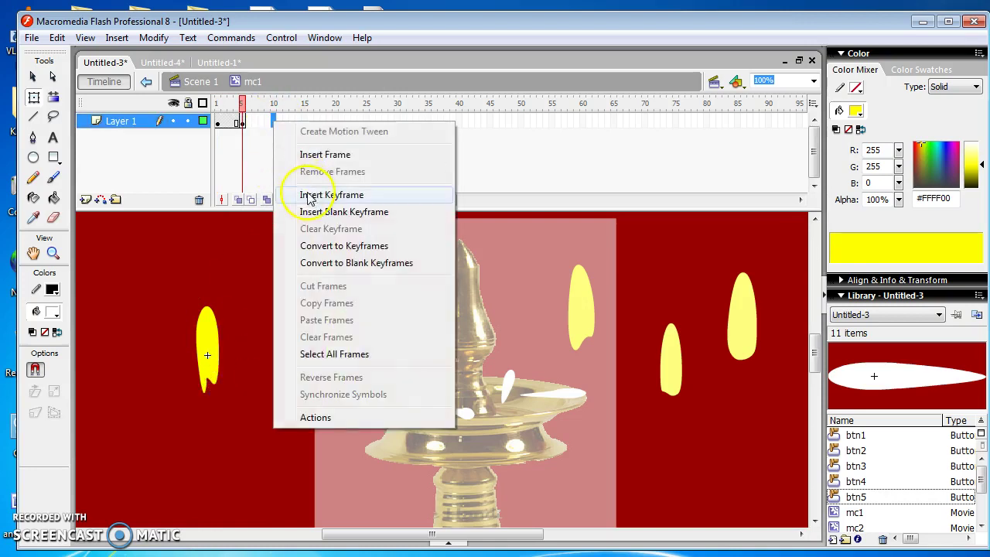
click(309, 194)
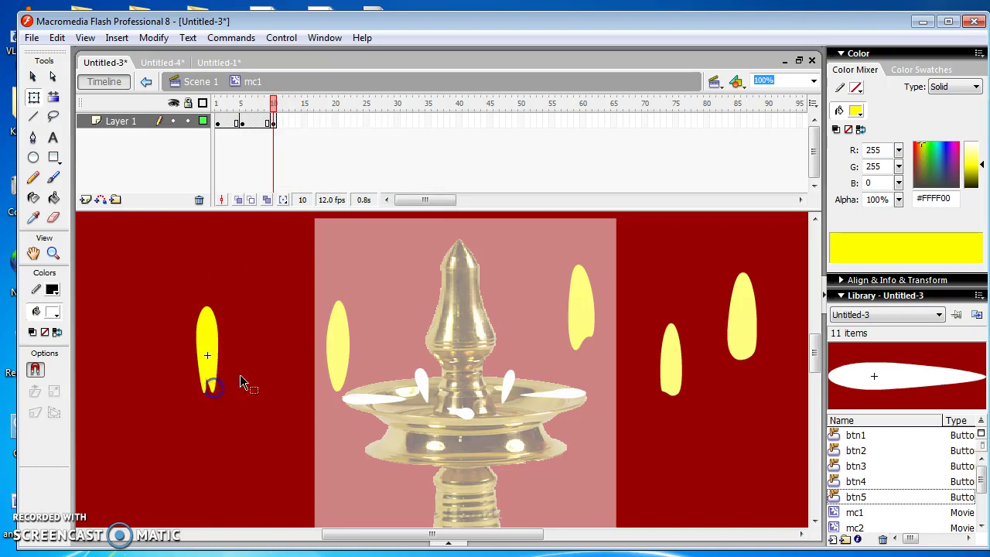
click(276, 267)
Add a keyframe at frame 15 and stretch the flame's top upward with the Selection tool
click(299, 122)
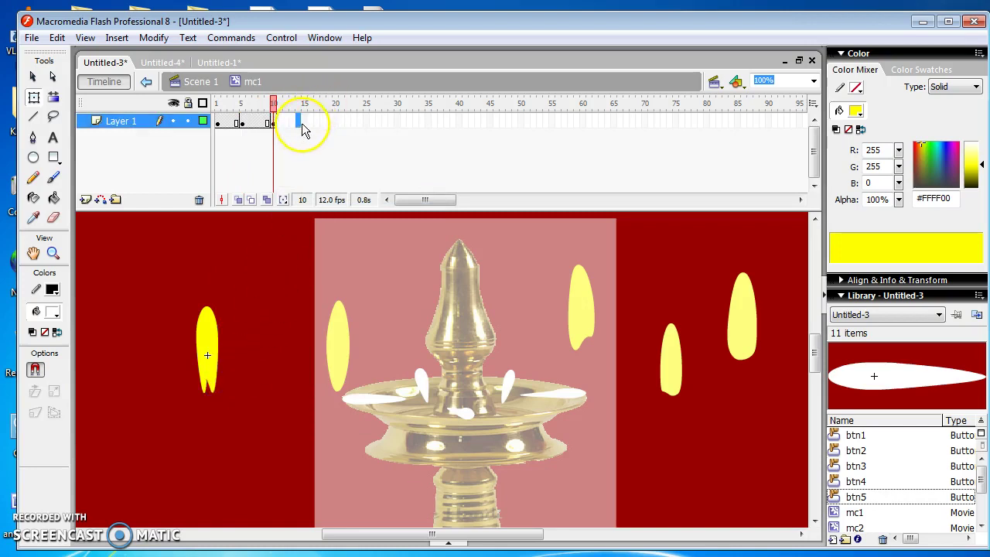
right_click(303, 122)
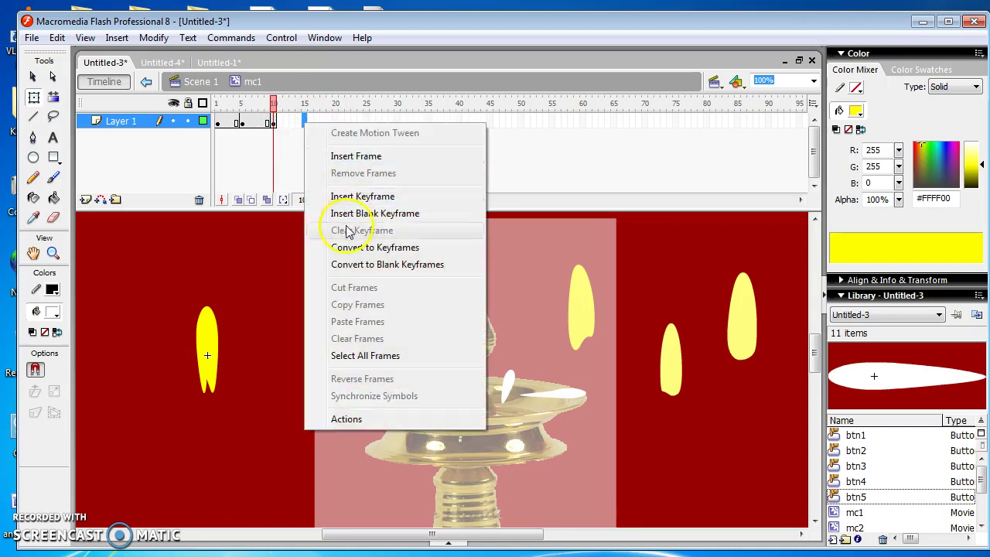
click(349, 196)
click(245, 373)
click(203, 369)
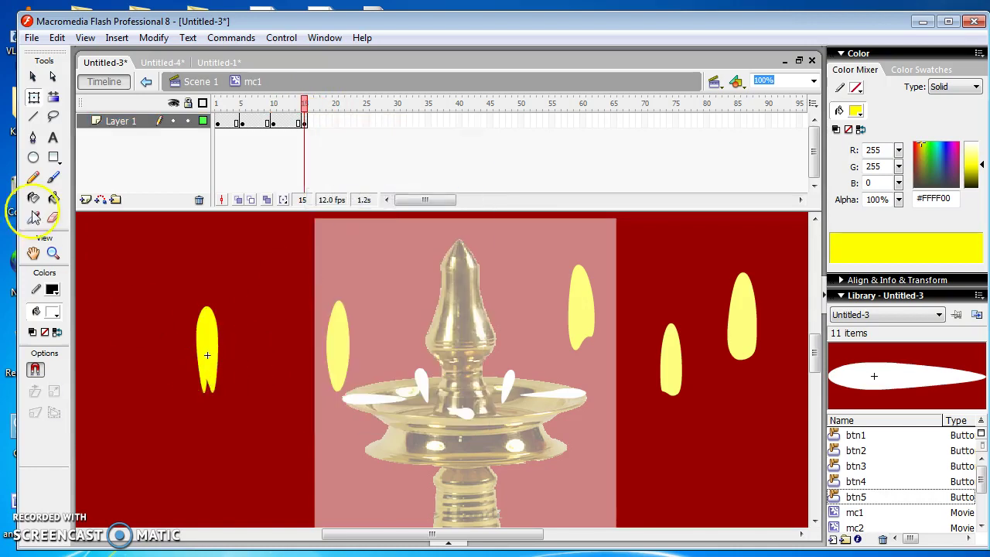
click(33, 76)
click(200, 277)
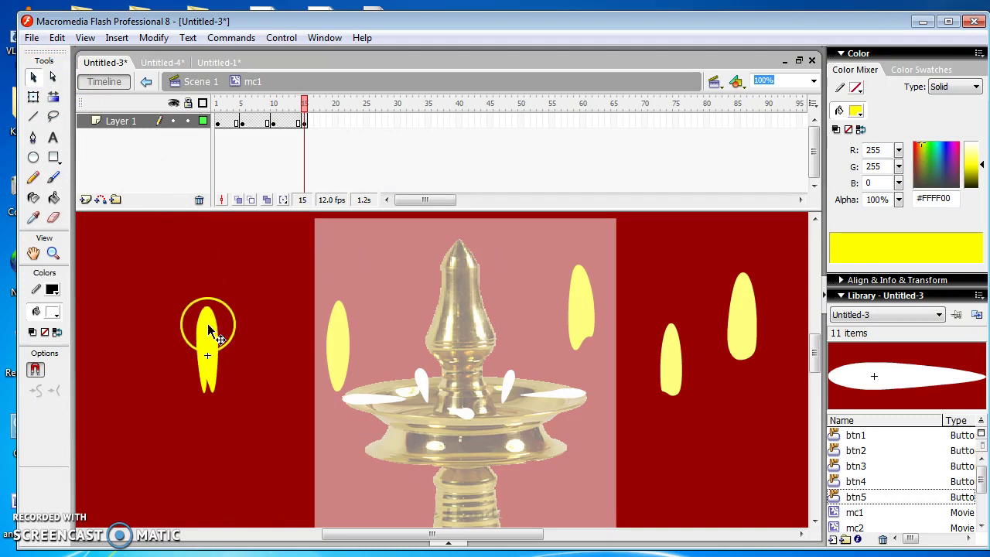
drag(207, 334, 206, 329)
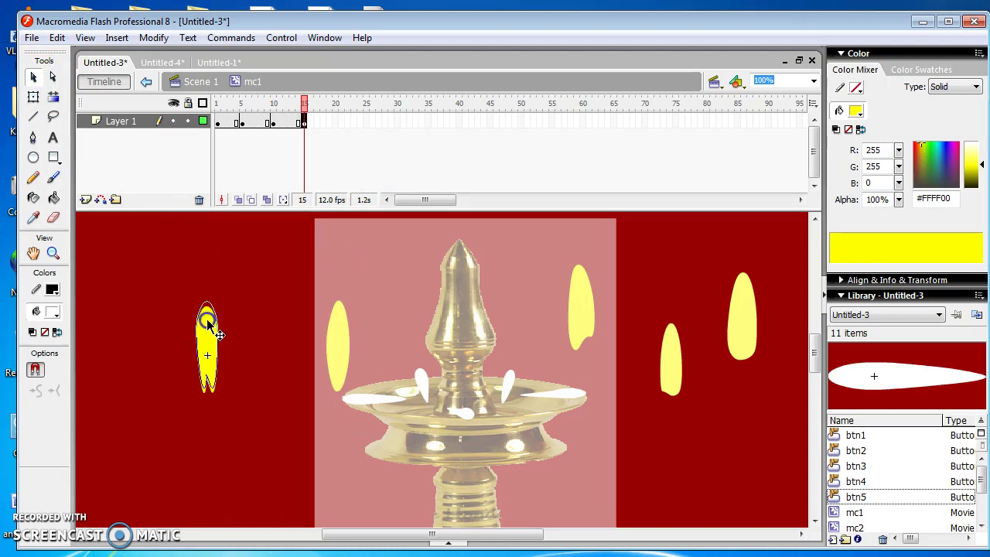
Add a keyframe at frame 20 and stretch the left flame taller
click(334, 121)
right_click(334, 122)
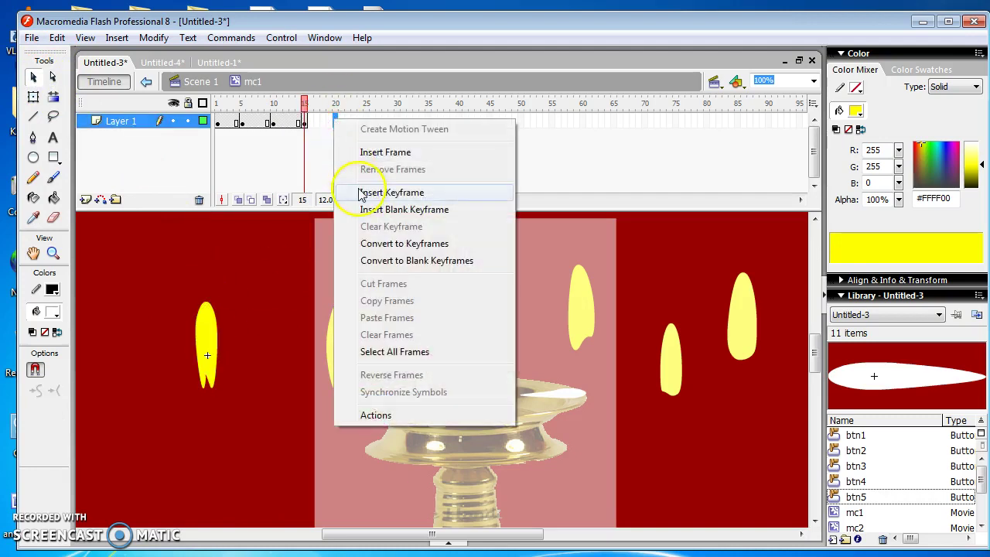
click(391, 191)
click(208, 341)
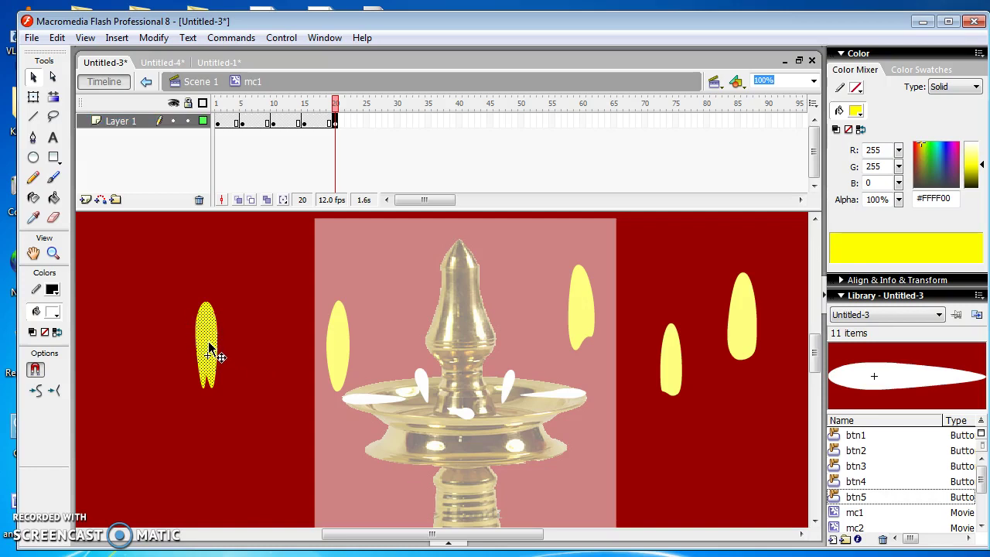
click(221, 335)
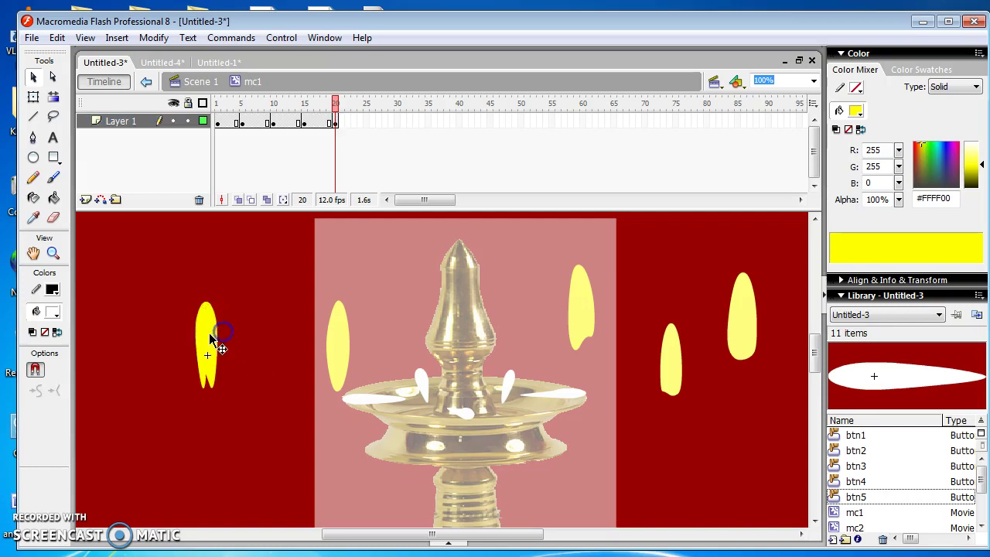
drag(205, 347, 207, 346)
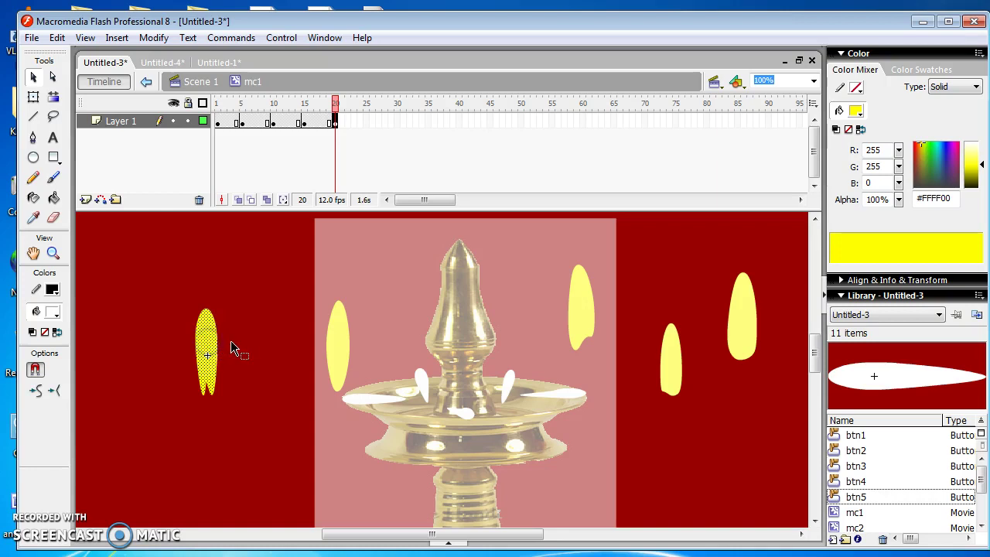
Add a keyframe at frame 25 and bend the left flame's outline into a new shape
click(366, 122)
right_click(368, 124)
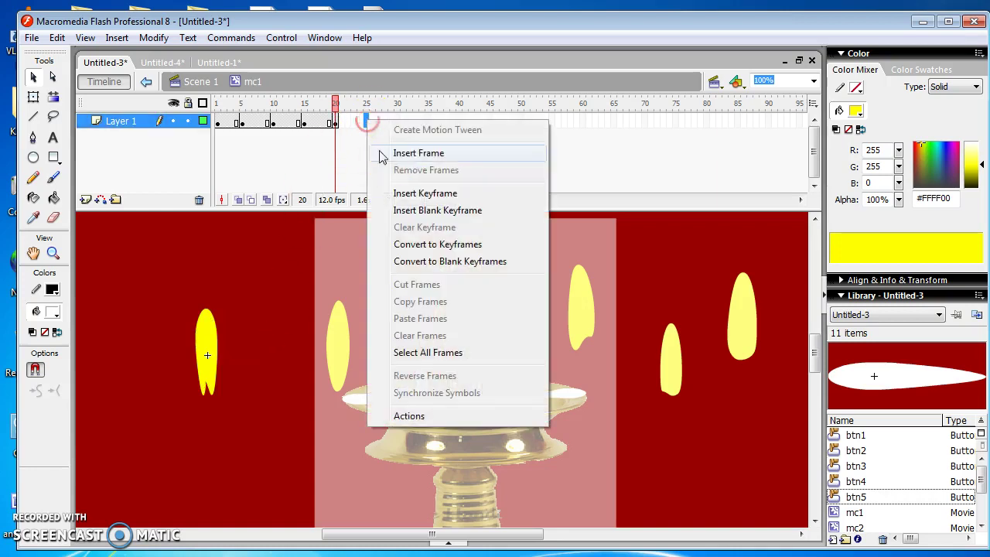
click(373, 192)
click(222, 353)
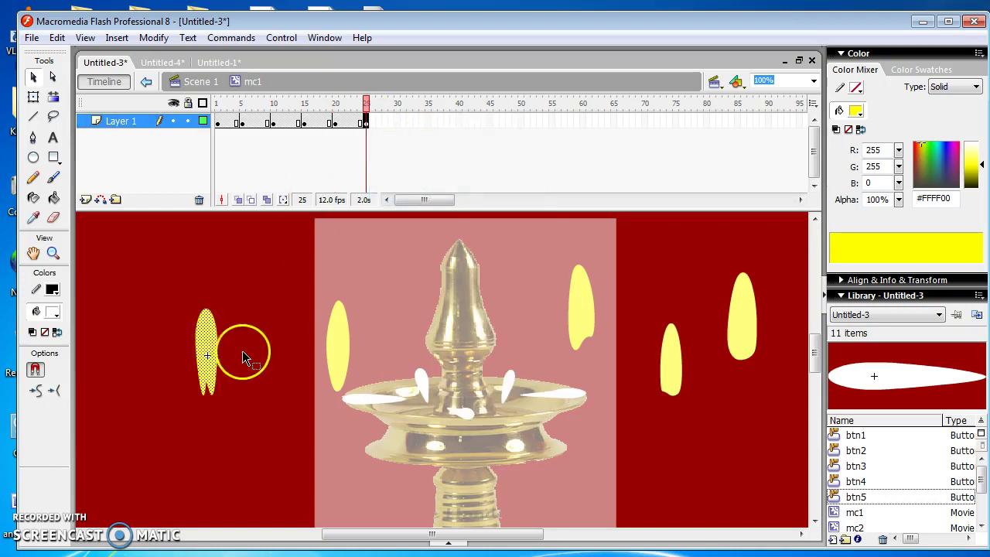
click(237, 351)
drag(206, 347, 209, 349)
drag(369, 148, 394, 126)
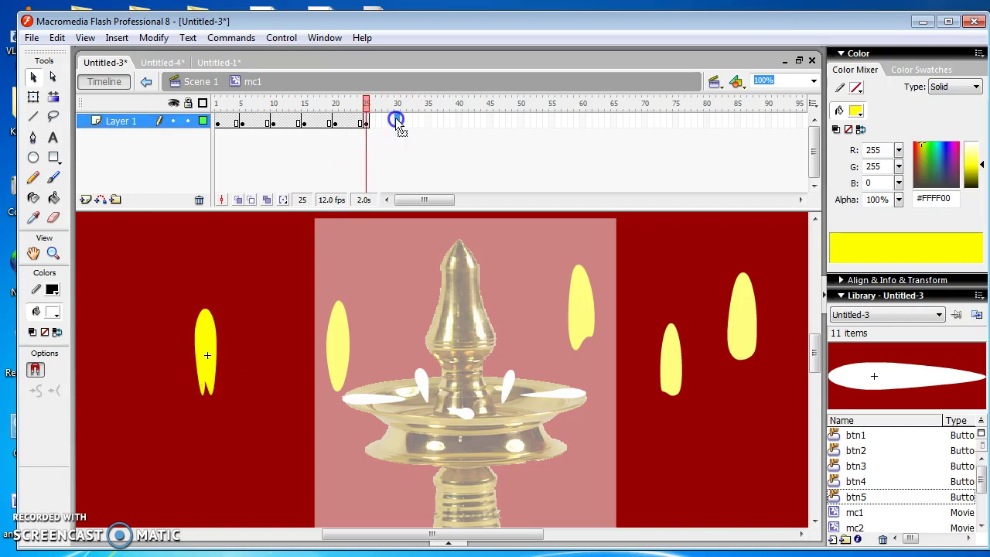
Add a final keyframe at frame 30 and preview the flame animation with Enter
right_click(395, 122)
click(443, 195)
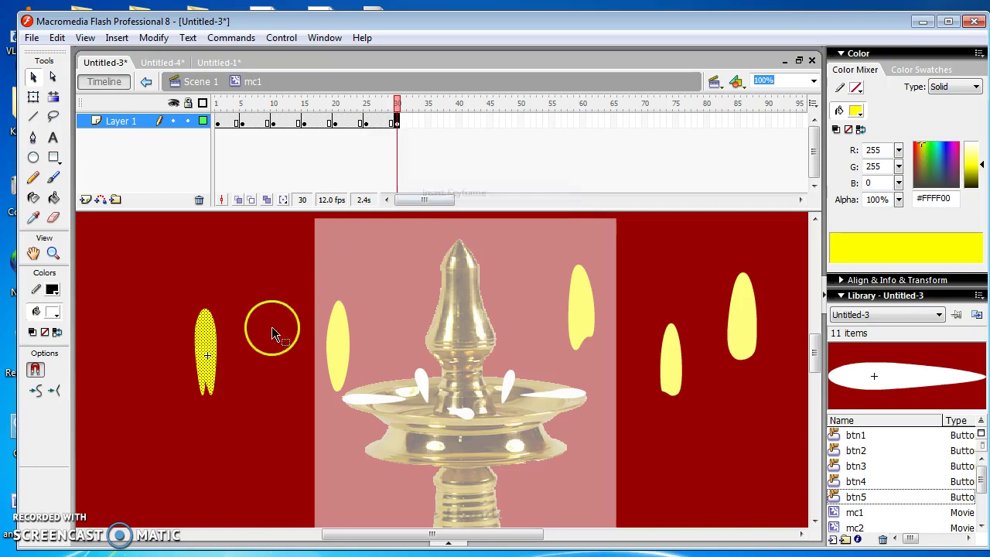
click(219, 358)
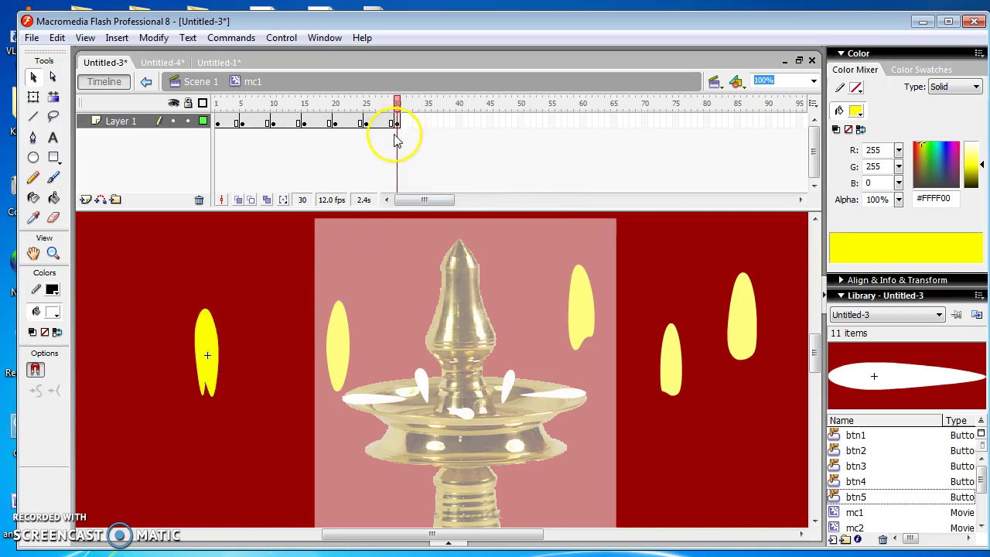
key(Return)
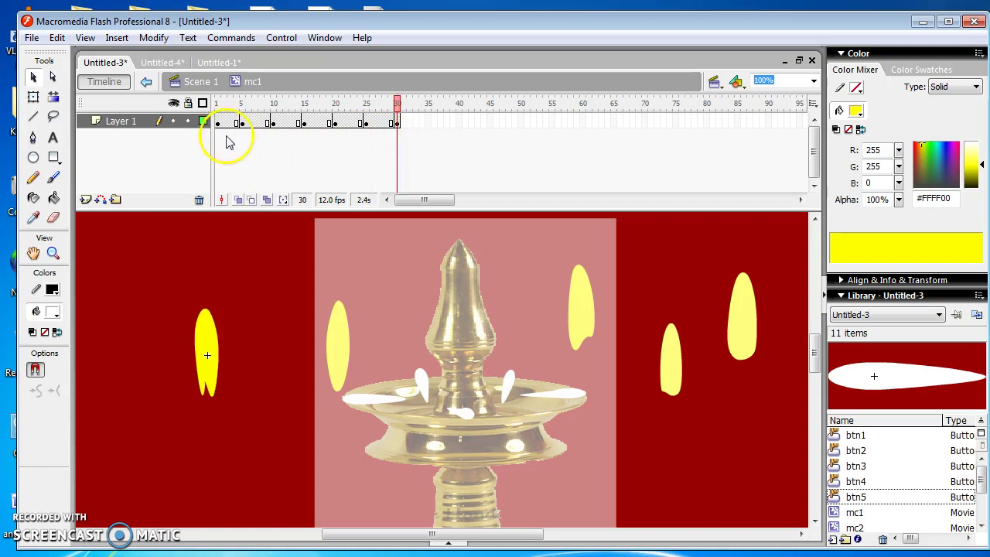
Create Motion Tweens on all six keyframe spans, from frame 1 through frame 30
right_click(224, 125)
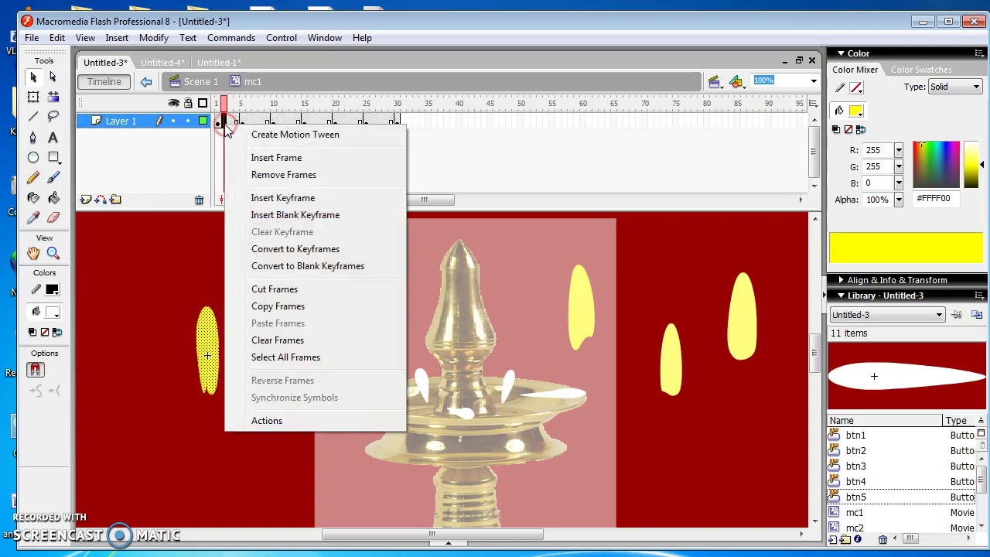
click(244, 137)
right_click(258, 130)
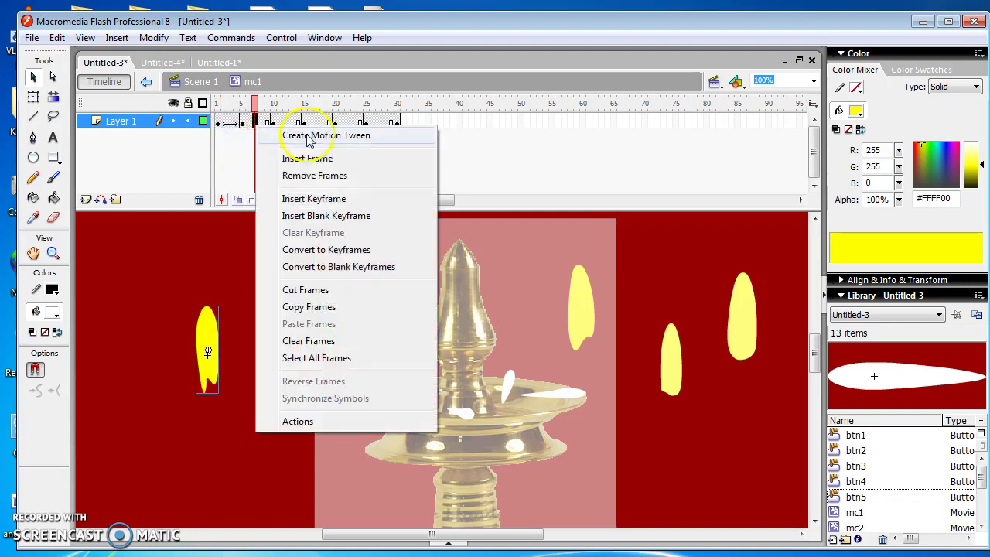
click(298, 131)
right_click(286, 123)
click(309, 133)
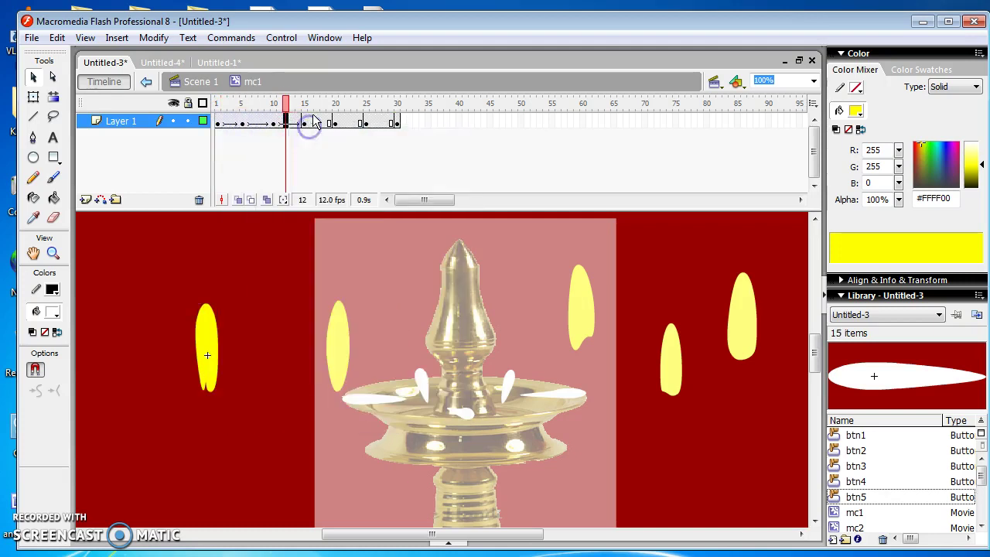
right_click(309, 117)
click(348, 126)
right_click(346, 124)
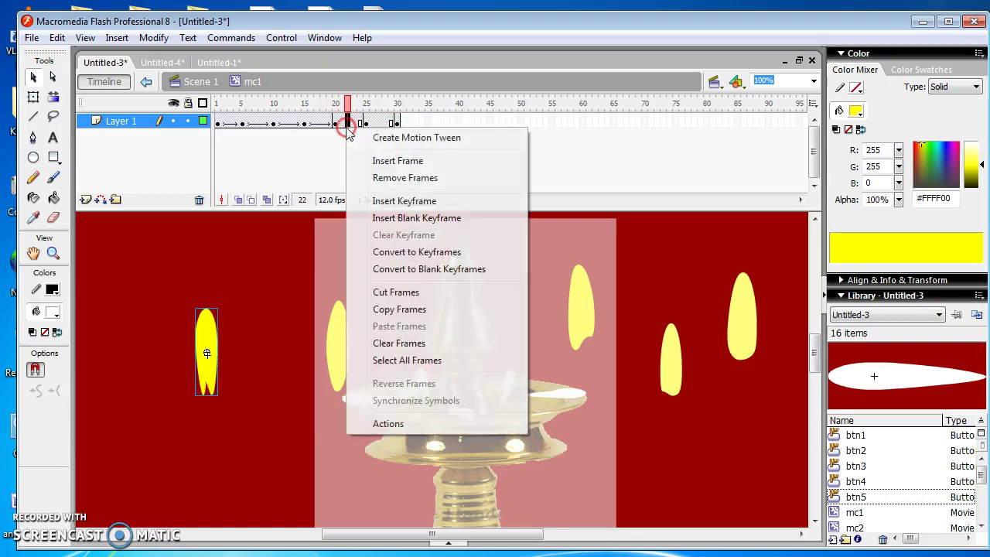
click(354, 133)
right_click(380, 124)
click(433, 133)
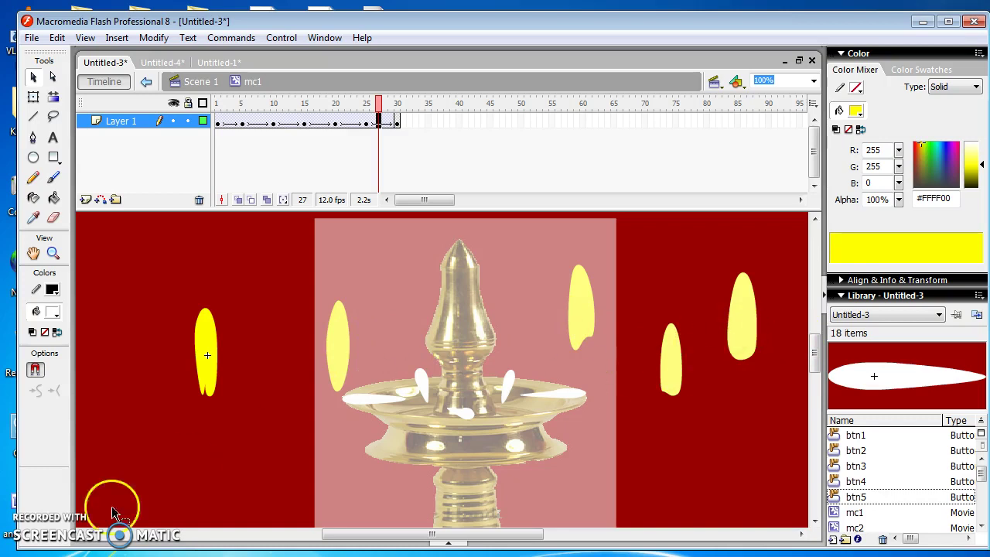
Exit mc1 to Scene 1 and nudge the left and second flames over their wicks
double_click(347, 378)
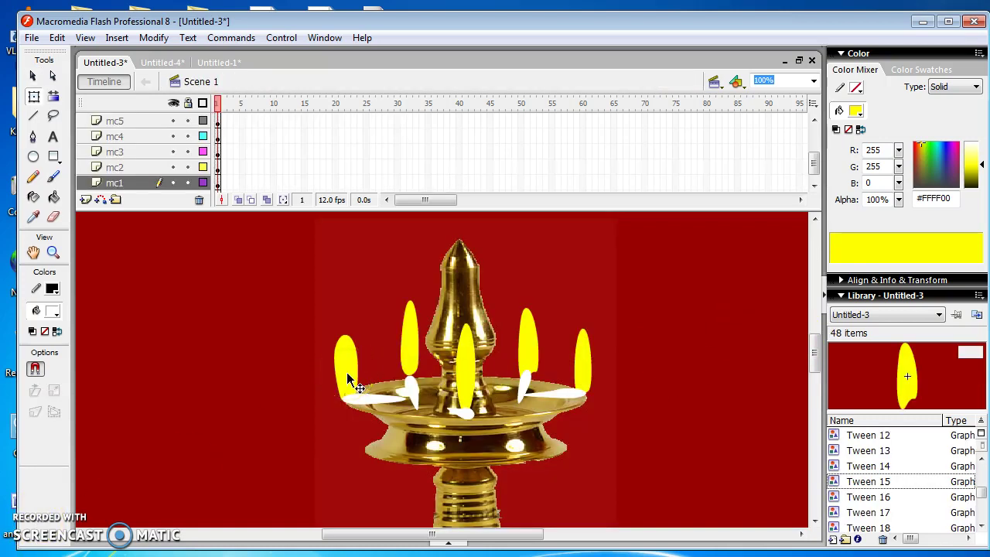
mouse_move(346, 372)
mouse_down()
mouse_move(317, 370)
mouse_move(344, 359)
mouse_up()
drag(412, 354, 410, 357)
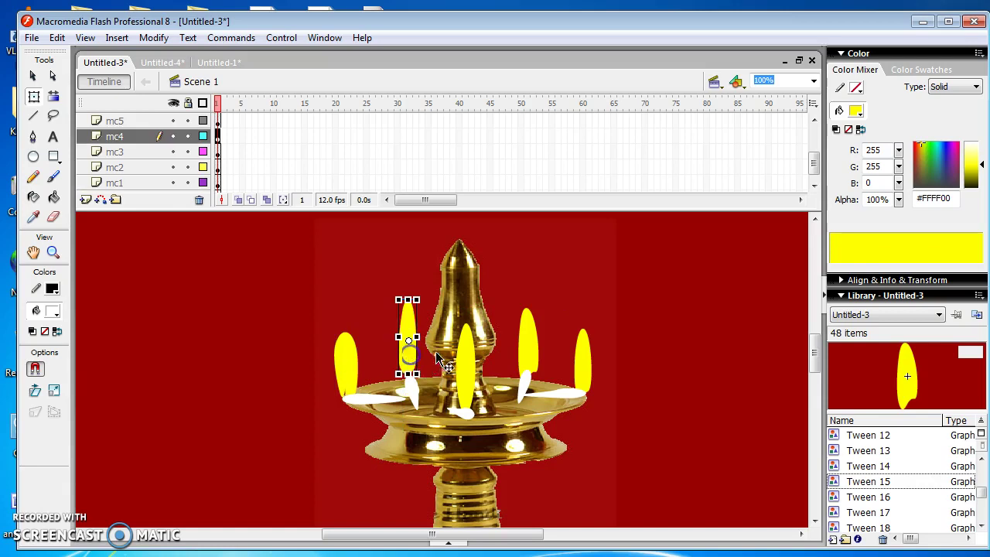
click(532, 352)
click(580, 354)
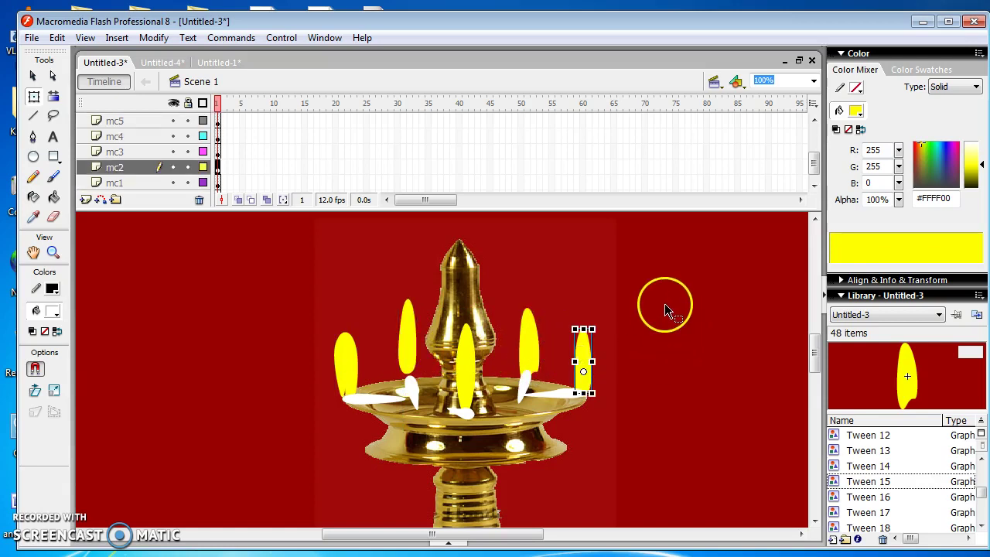
Test the movie with Ctrl+Enter, dismiss the output, and click all five wicks to light them
key(ctrl+Return)
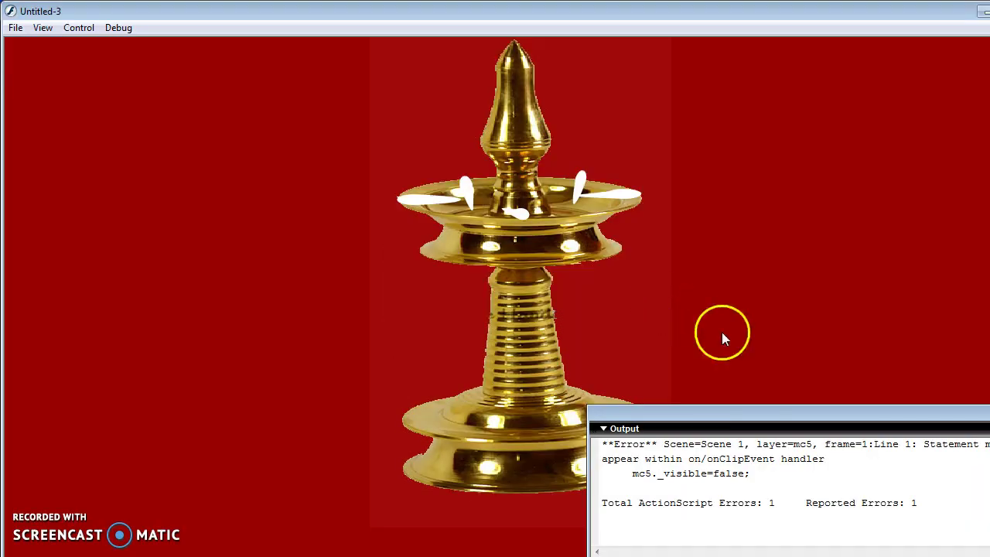
click(818, 394)
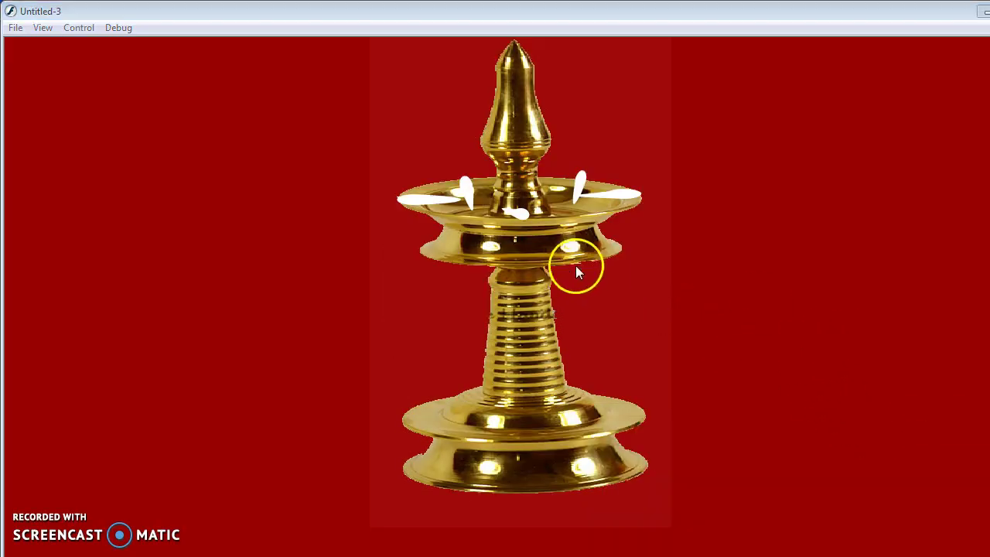
click(424, 205)
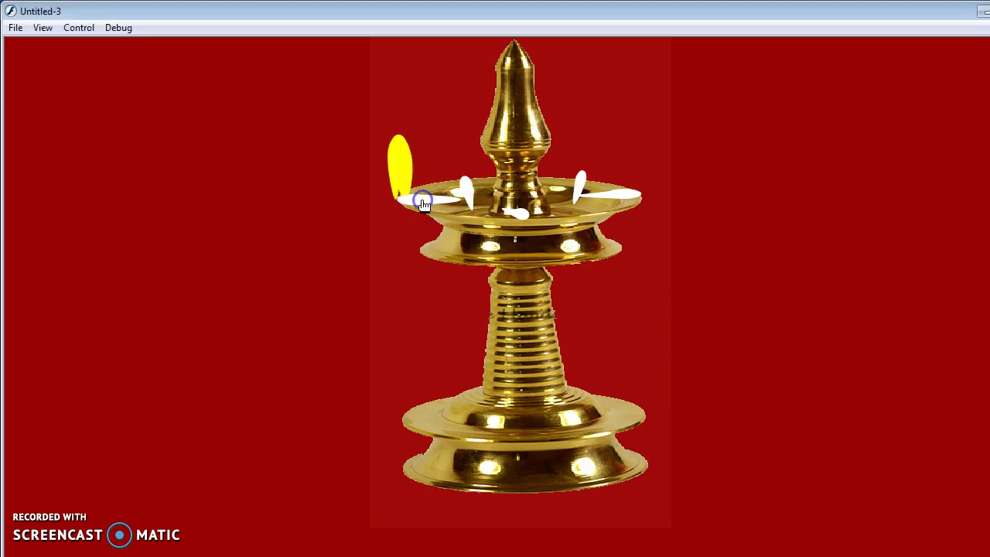
click(471, 194)
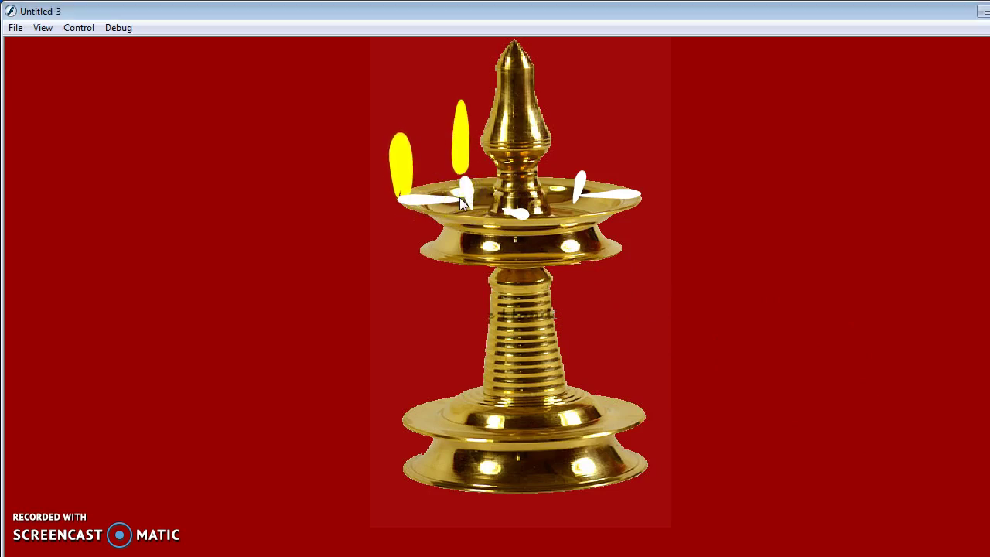
click(579, 181)
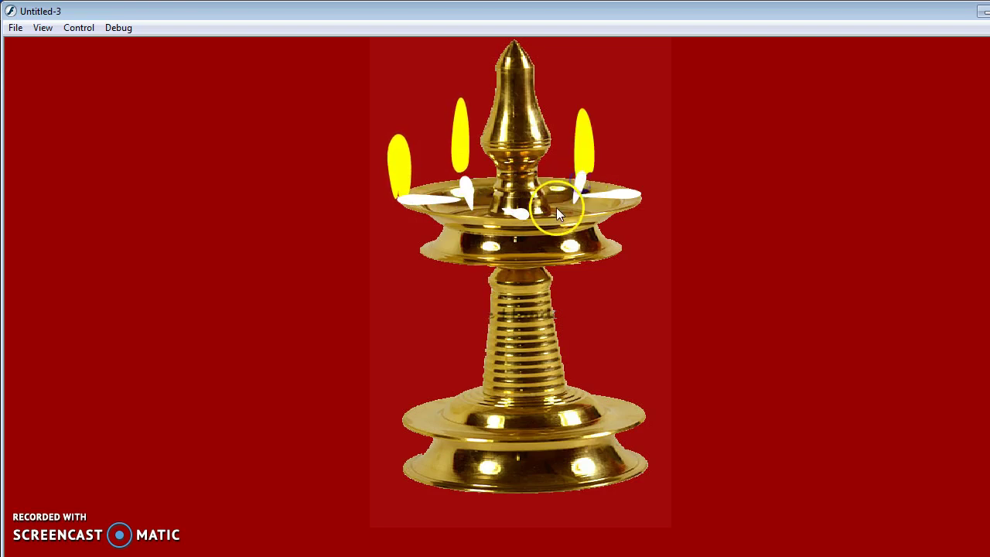
click(624, 194)
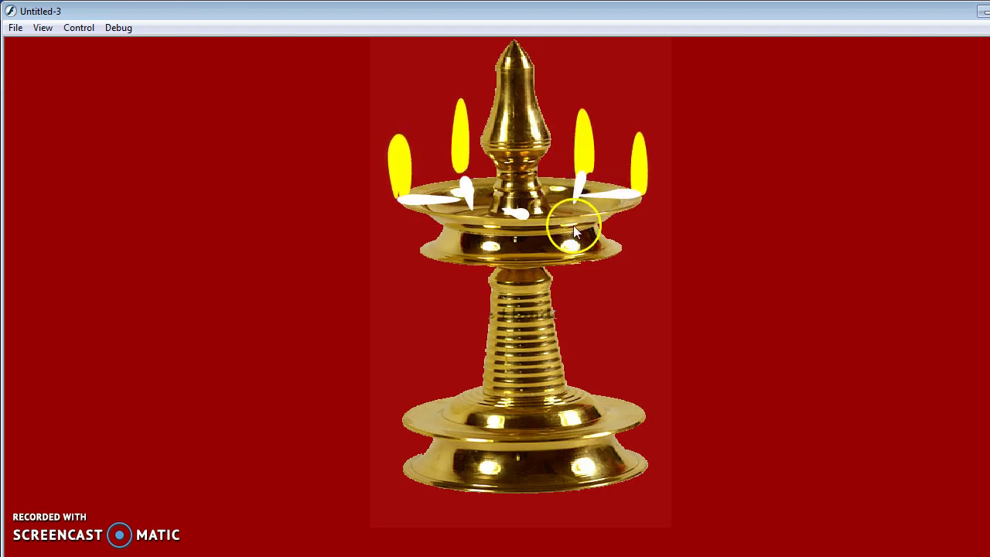
click(518, 210)
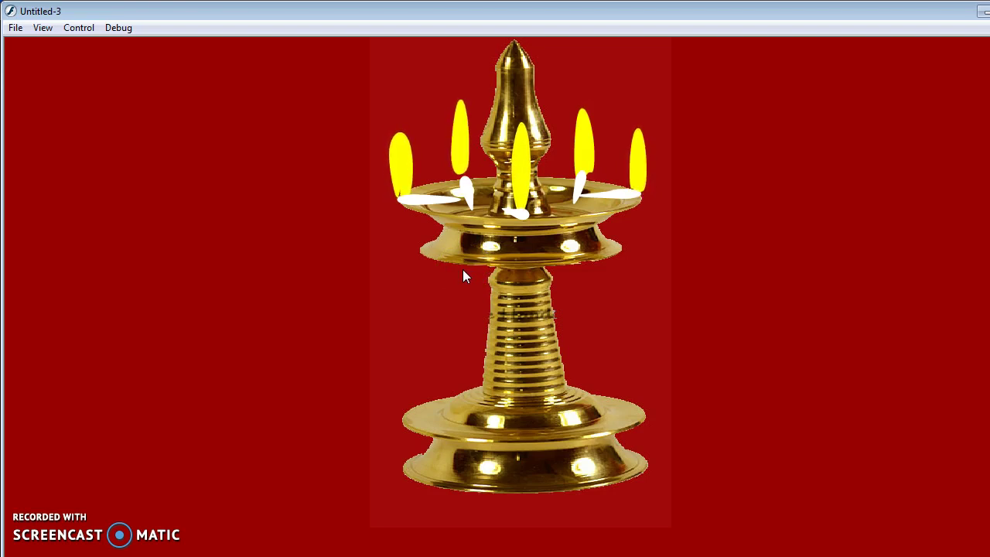
Close the test movie window with Ctrl+W
key(ctrl+w)
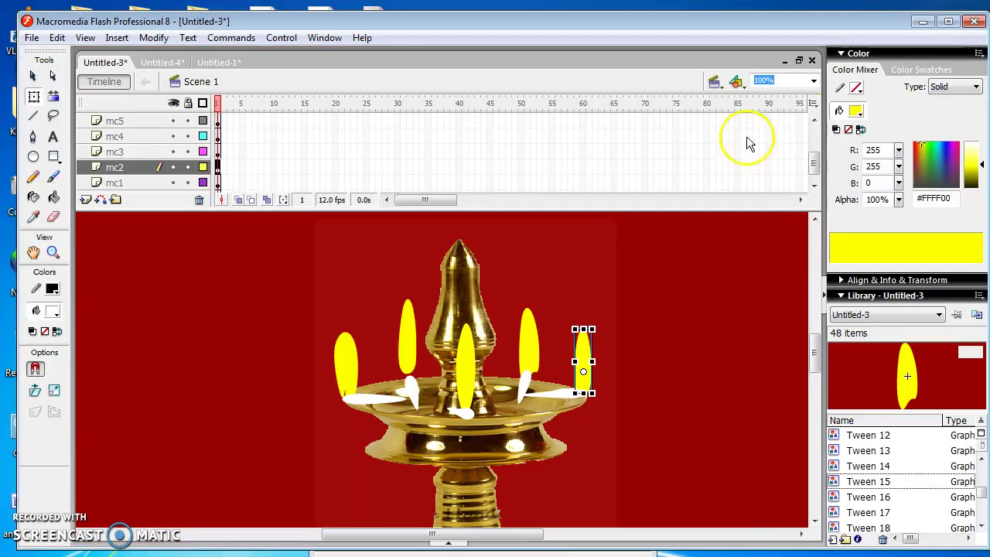